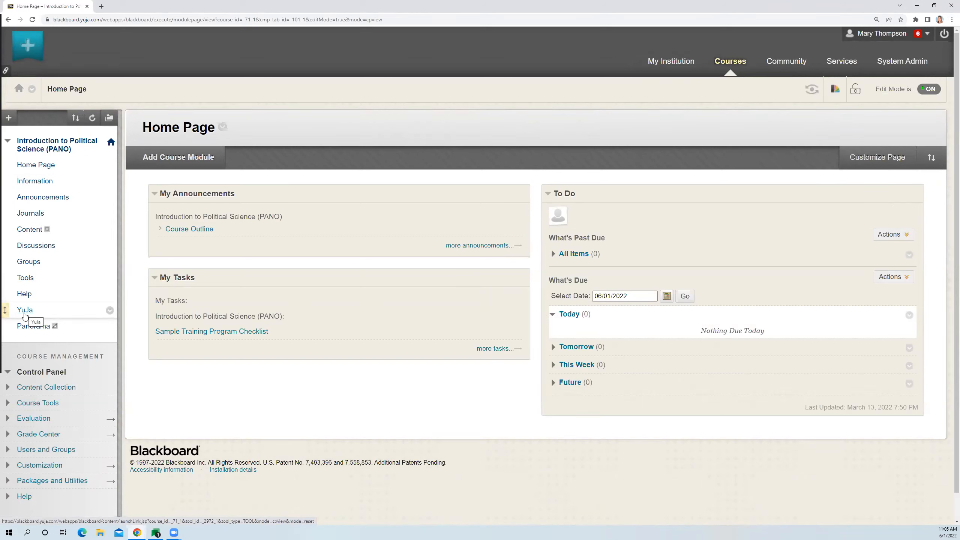
- Open YuJa from the Introduction to Political Science course and look through the My Media library
left_click(25, 311)
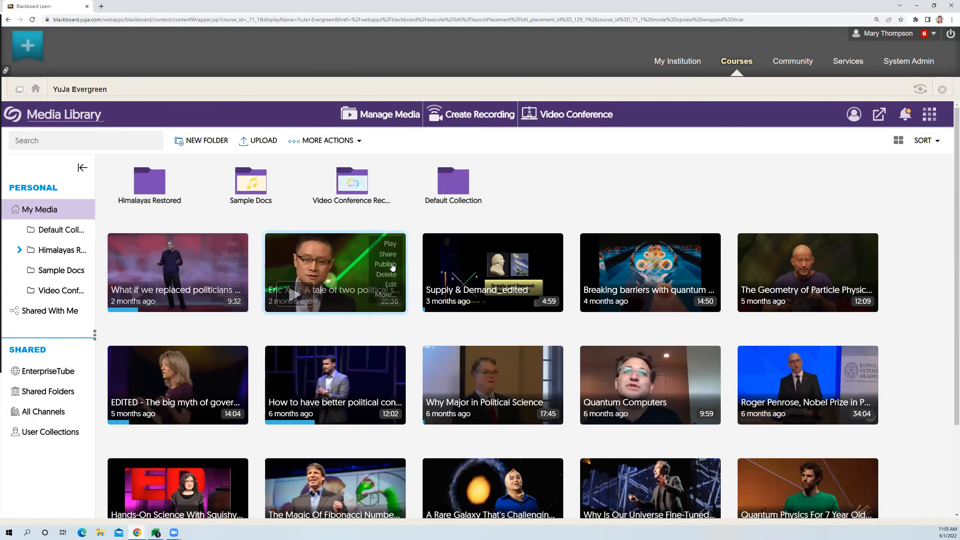
scroll(898, 273, "down", 2)
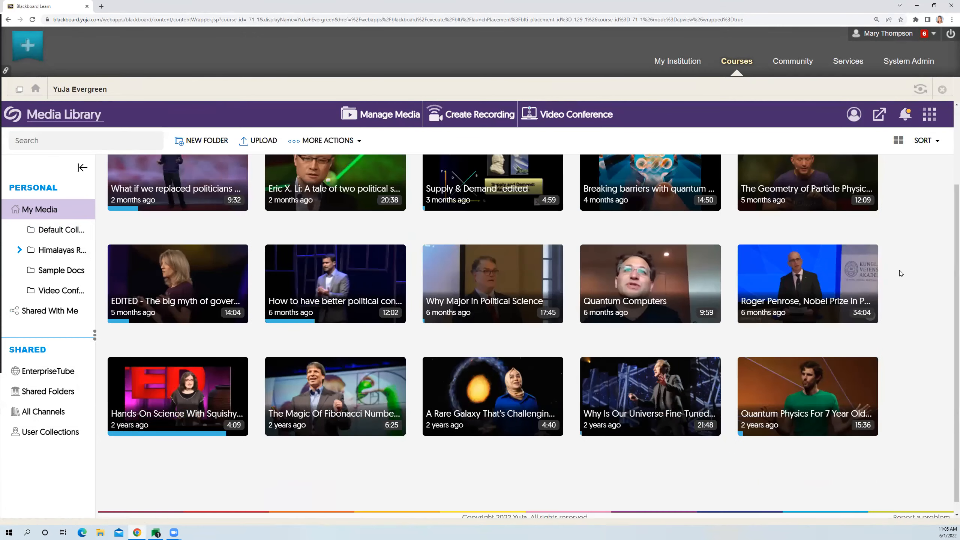
scroll(901, 273, "up", 3)
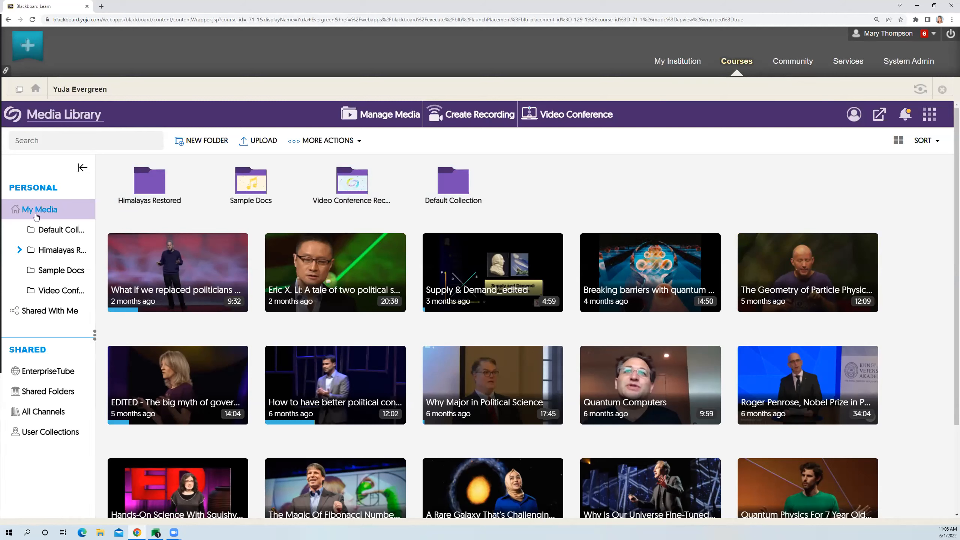
- View the media in Shared With Me and return to the My Media collection
left_click(59, 216)
left_click(33, 319)
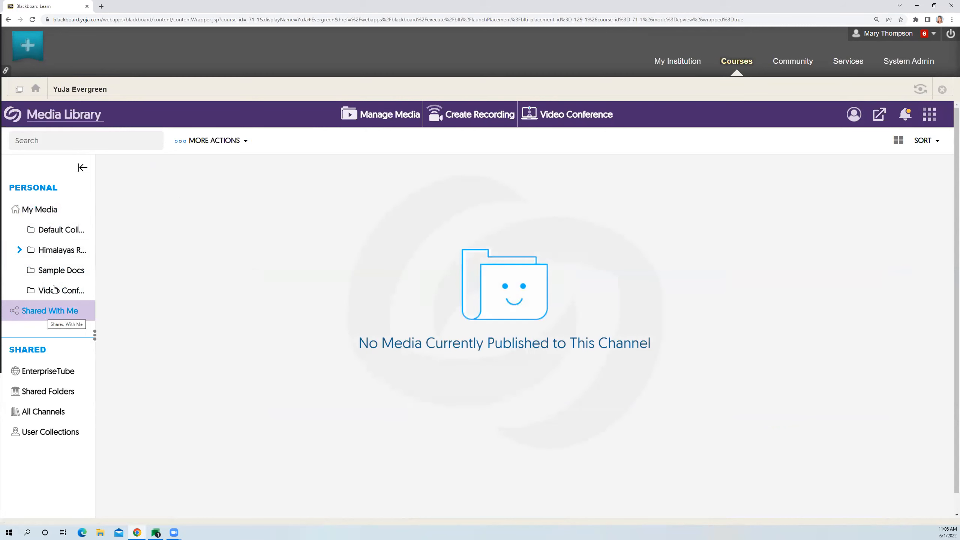
left_click(61, 217)
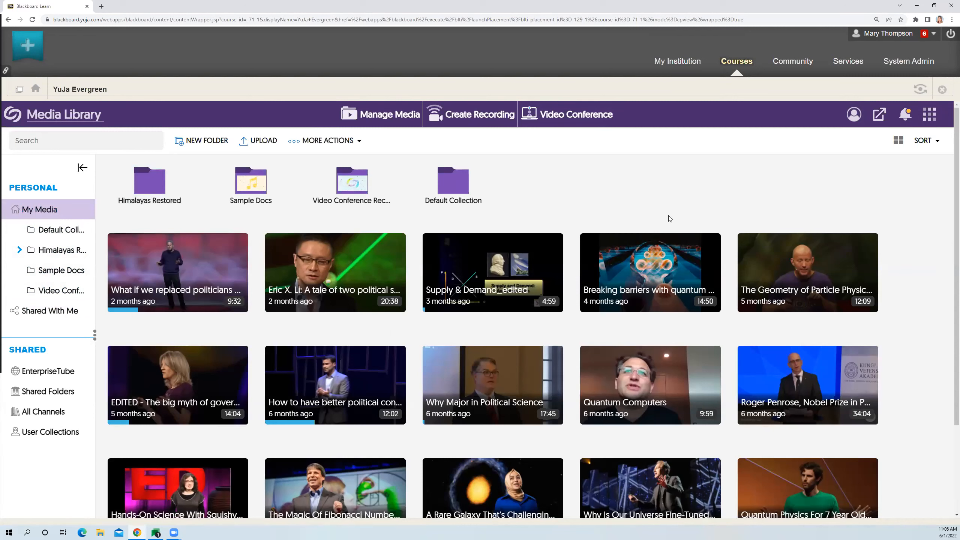
- Start adding media, review the document, link and VR upload types, and choose video as the type
left_click(262, 141)
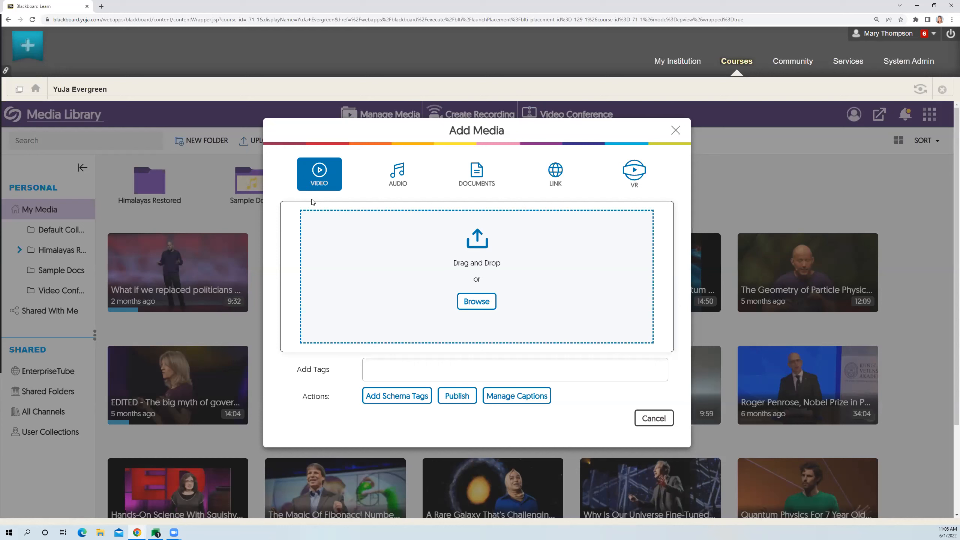
left_click(482, 184)
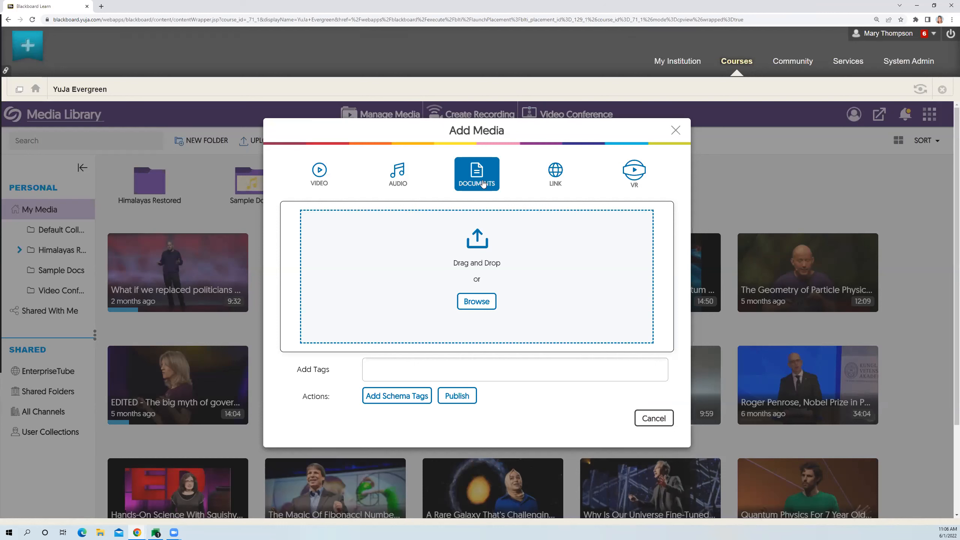
left_click(564, 185)
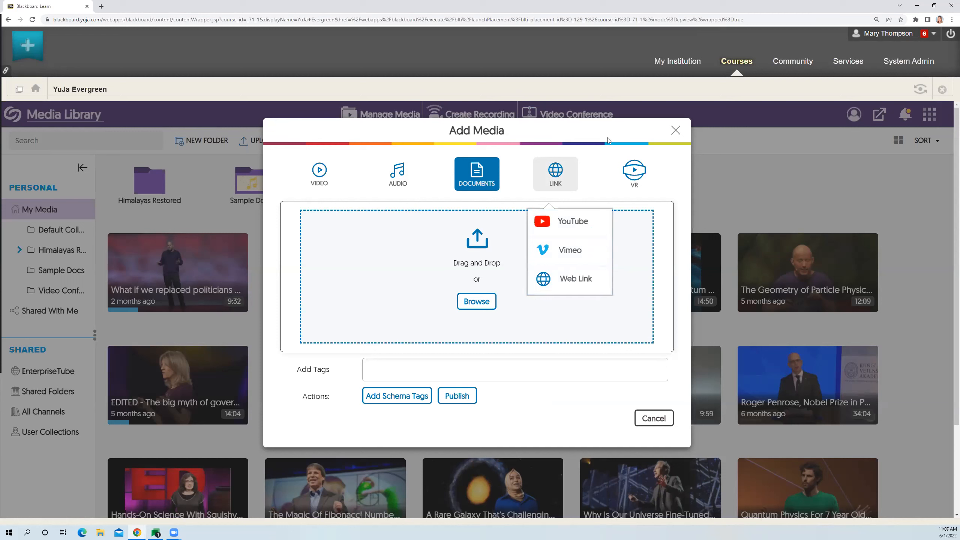
left_click(632, 168)
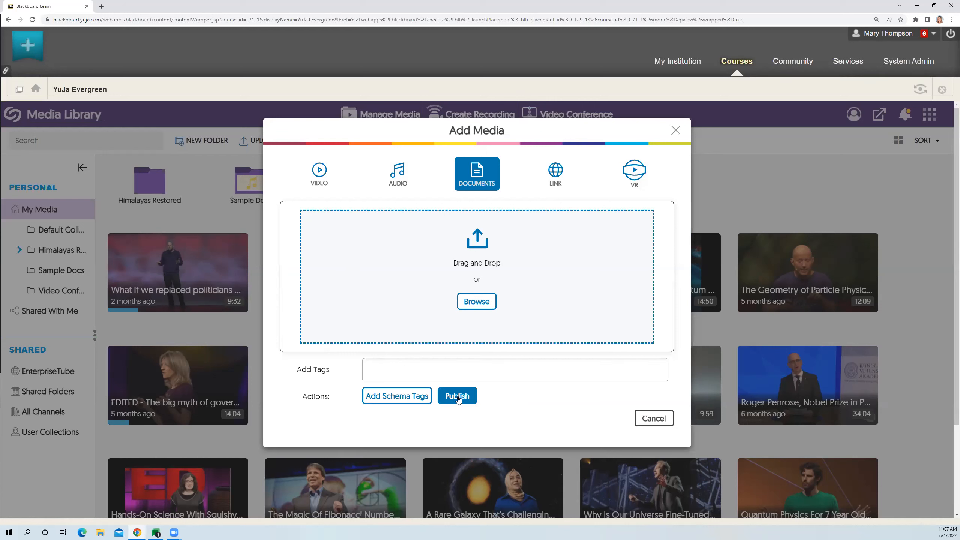
left_click(325, 182)
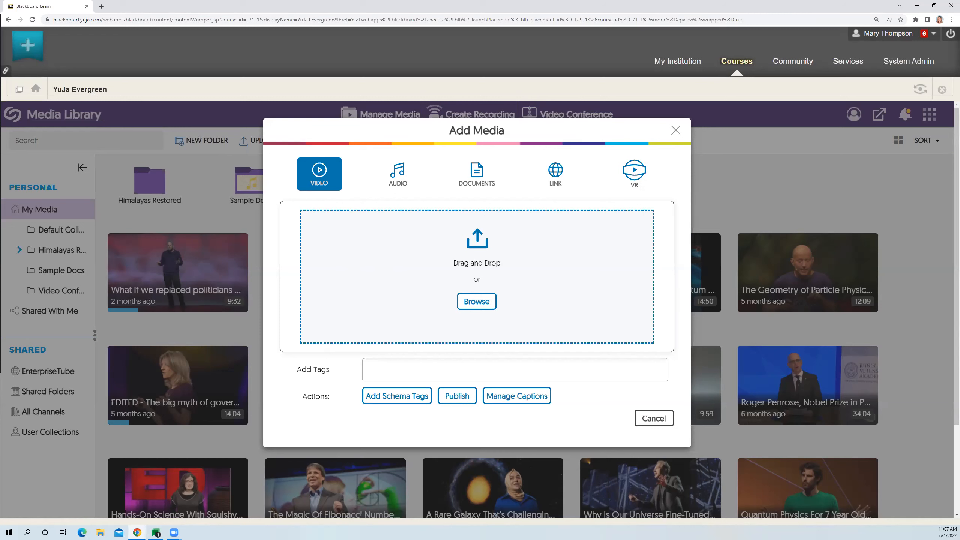
- Upload the video file Back to School.mov to My Media and dismiss the upload status notice
key("alt+Tab")
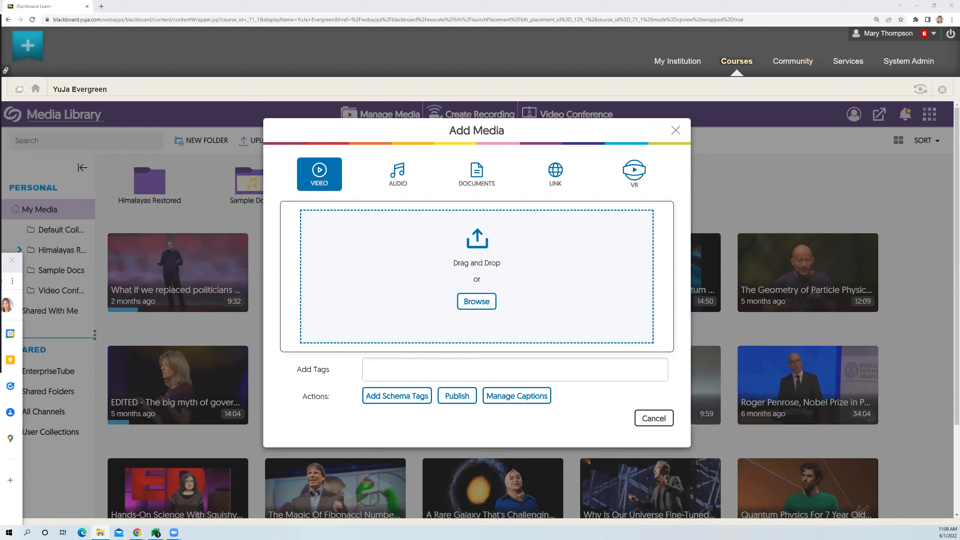
left_click_drag(0, 212, 472, 287)
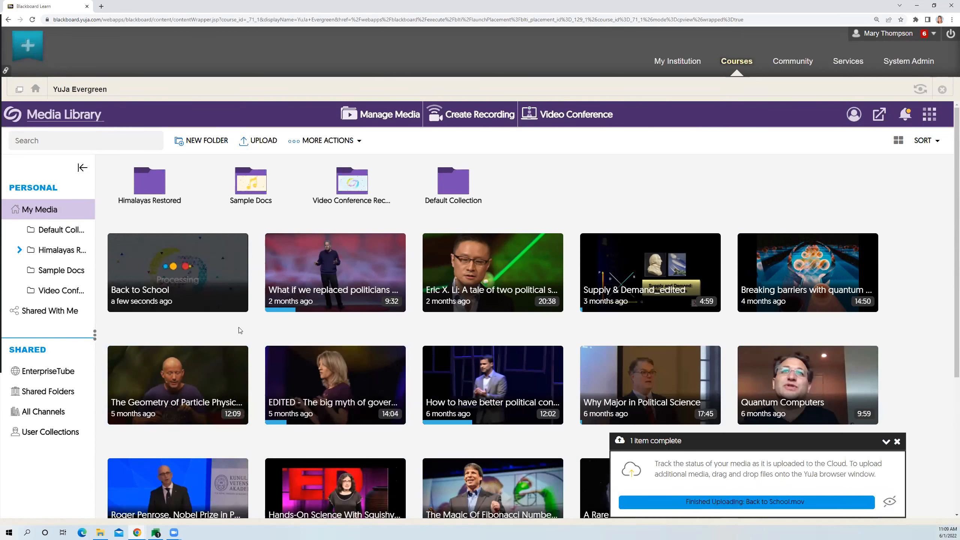
mouse_move(188, 258)
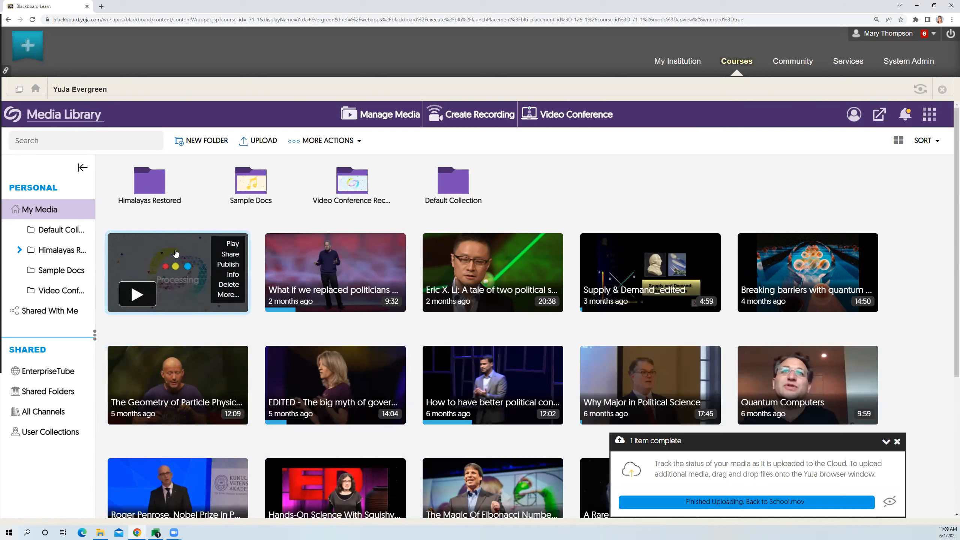
left_click(897, 442)
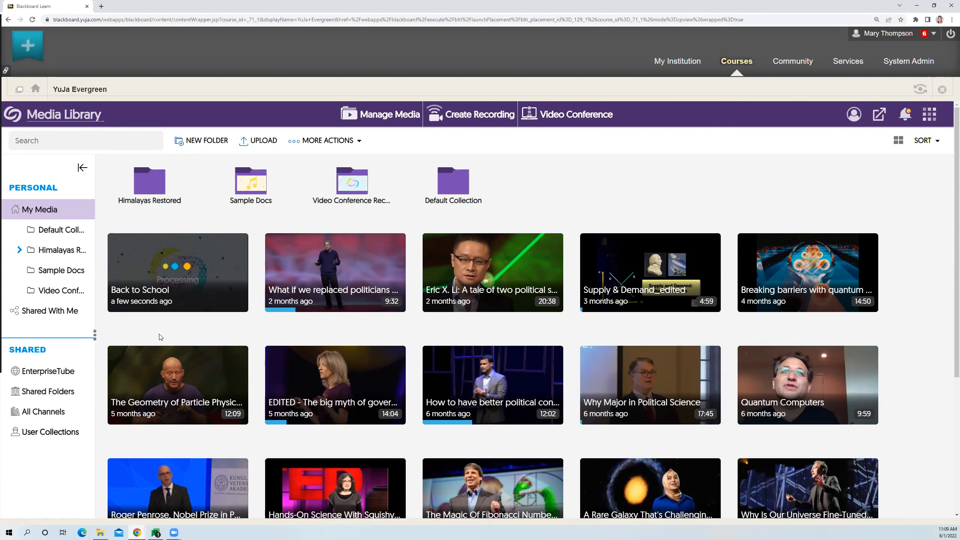
- Play the uploaded Back to School video for a few seconds and pause it
mouse_move(182, 294)
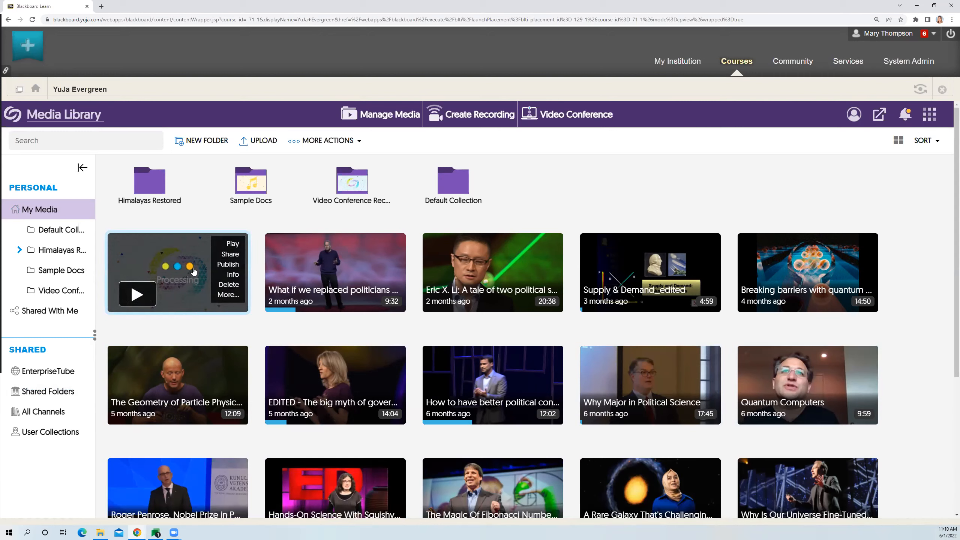
left_click(222, 247)
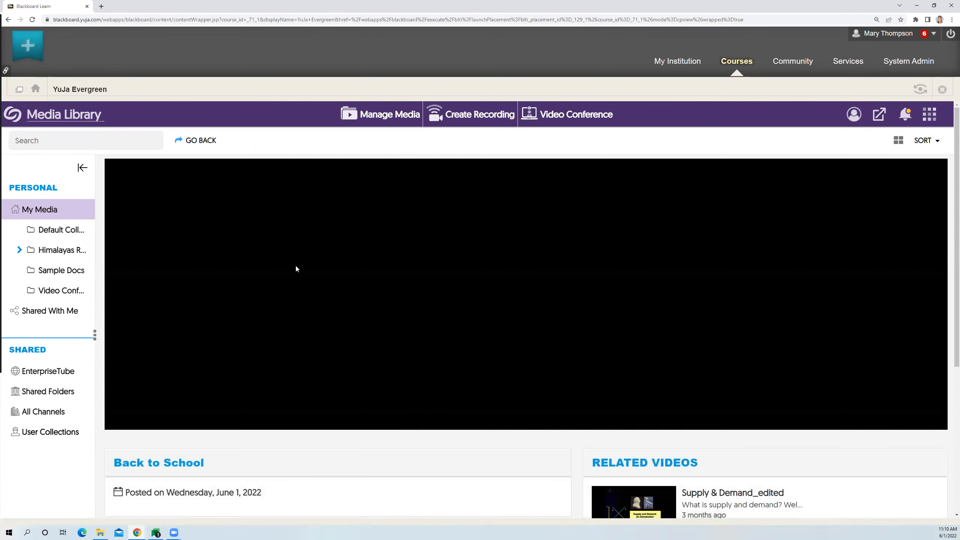
left_click(526, 295)
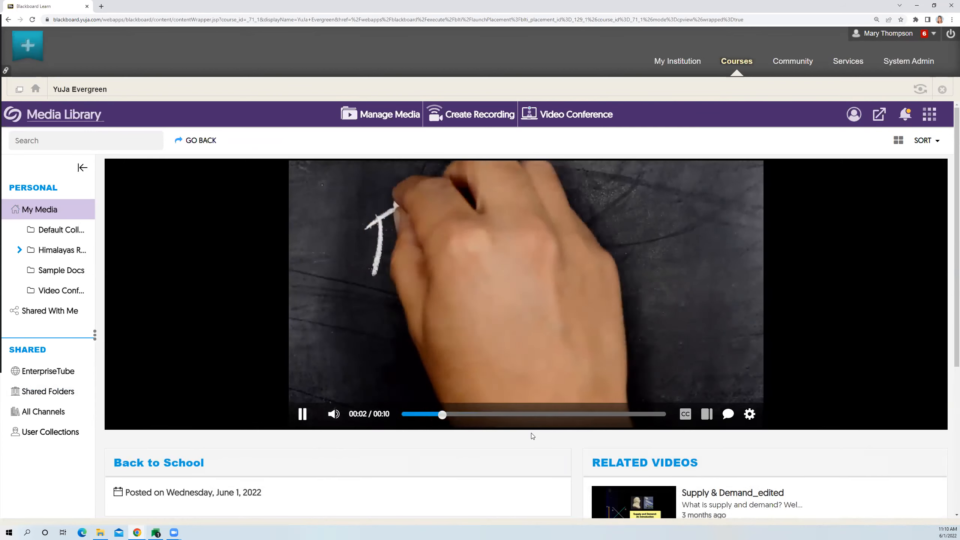
left_click(304, 415)
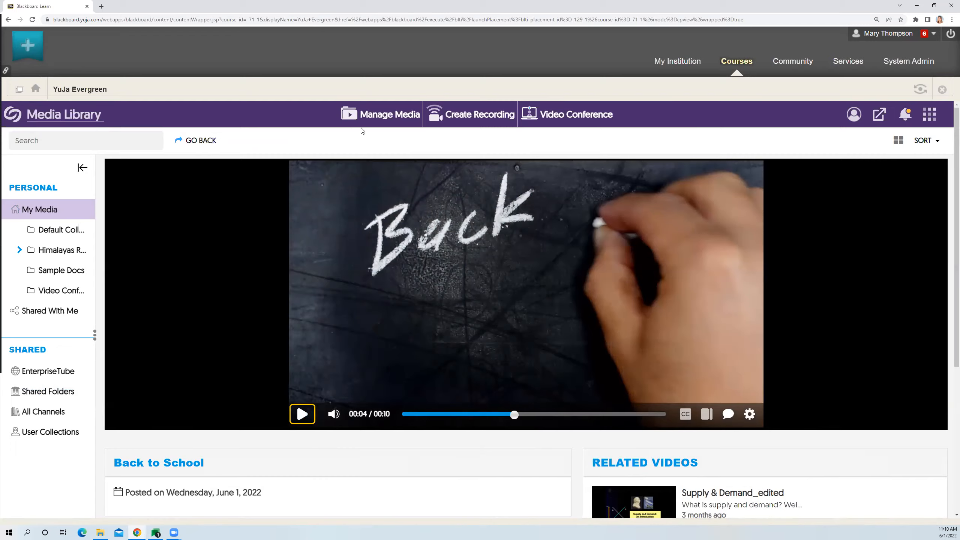
- Go back to the media library and upload Assignment 1.pdf as a document
left_click(372, 120)
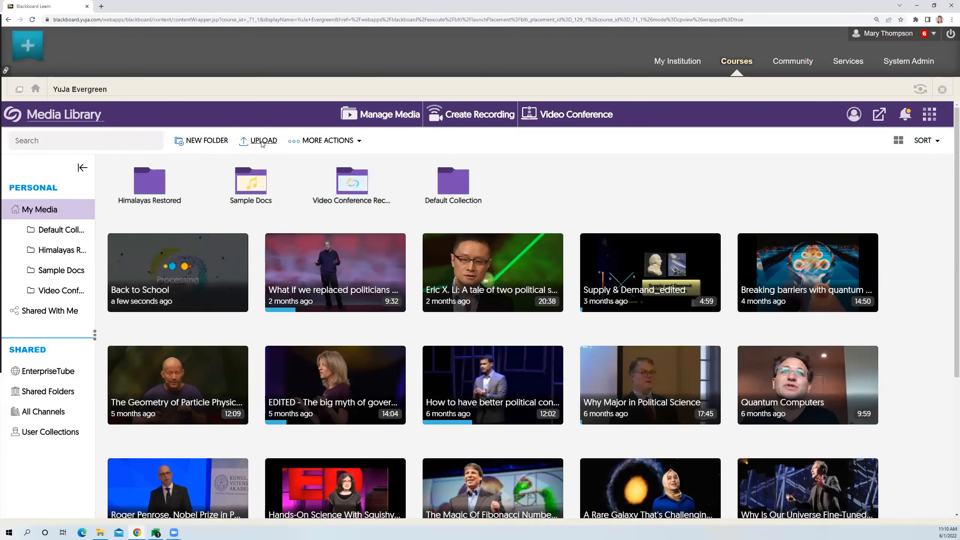
left_click(261, 145)
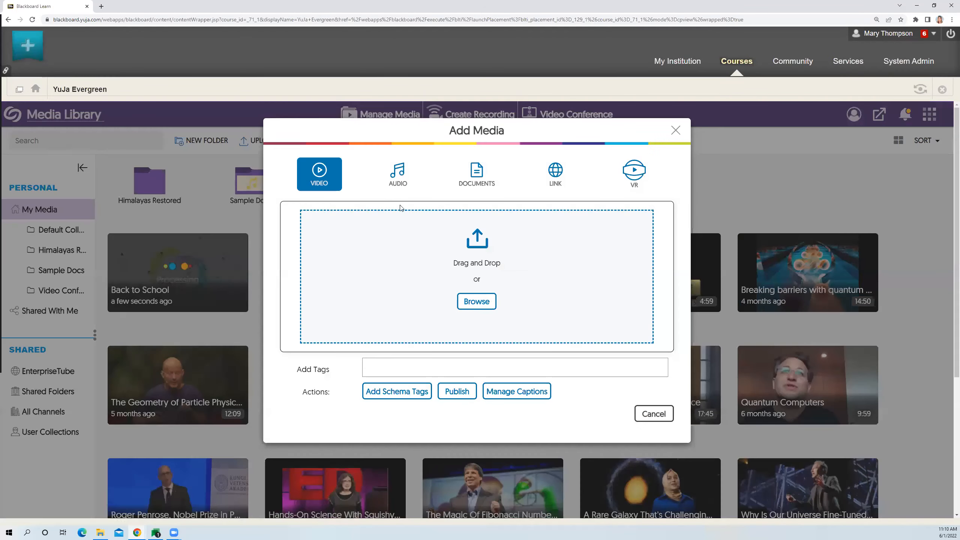
left_click(477, 173)
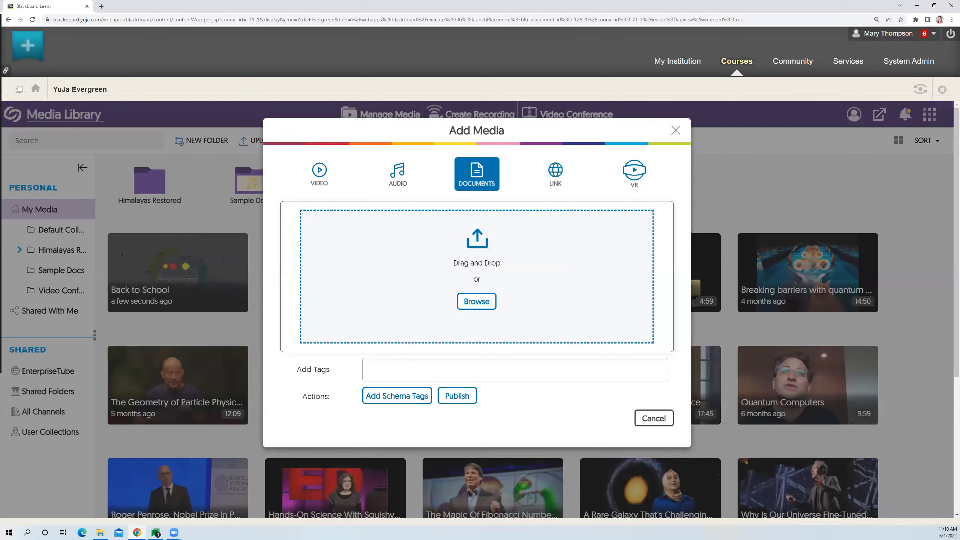
left_click_drag(1, 170, 450, 277)
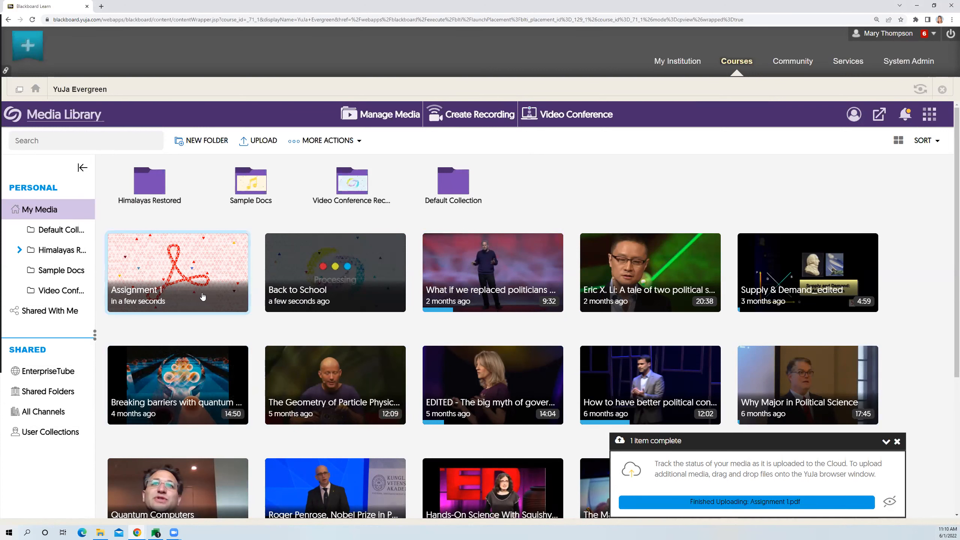
- Preview the uploaded Assignment 1 document, reopening the preview from the library, and dismiss the upload status notice
mouse_move(188, 259)
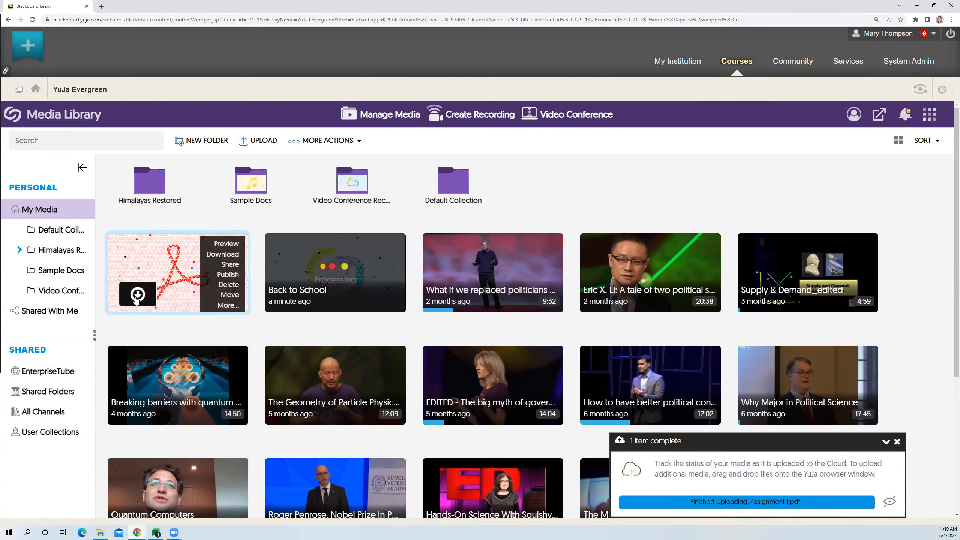
left_click(221, 244)
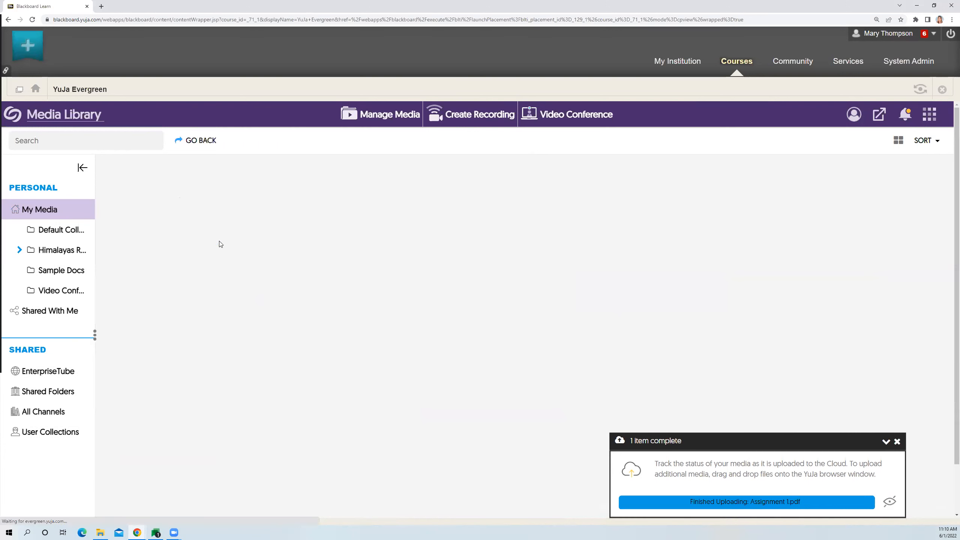
left_click(897, 441)
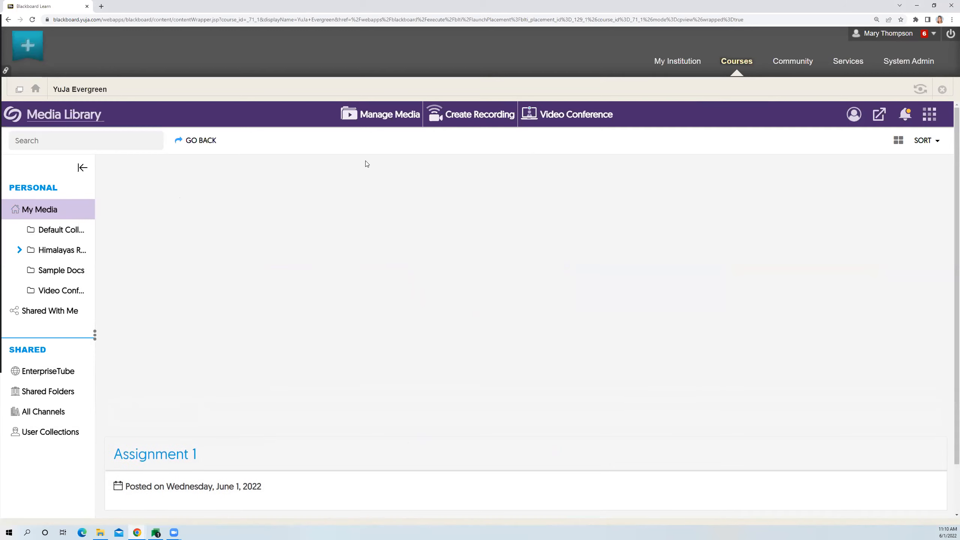
left_click(387, 116)
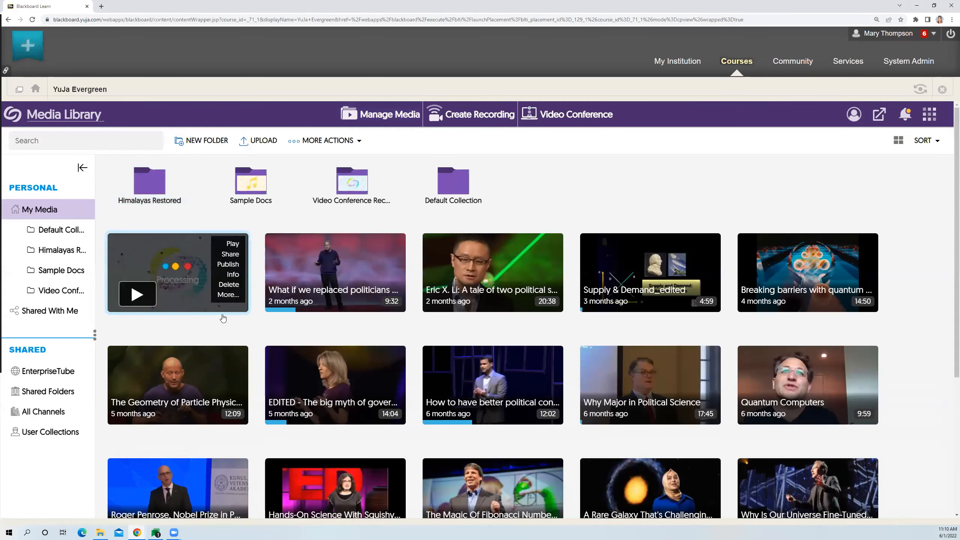
left_click(375, 124)
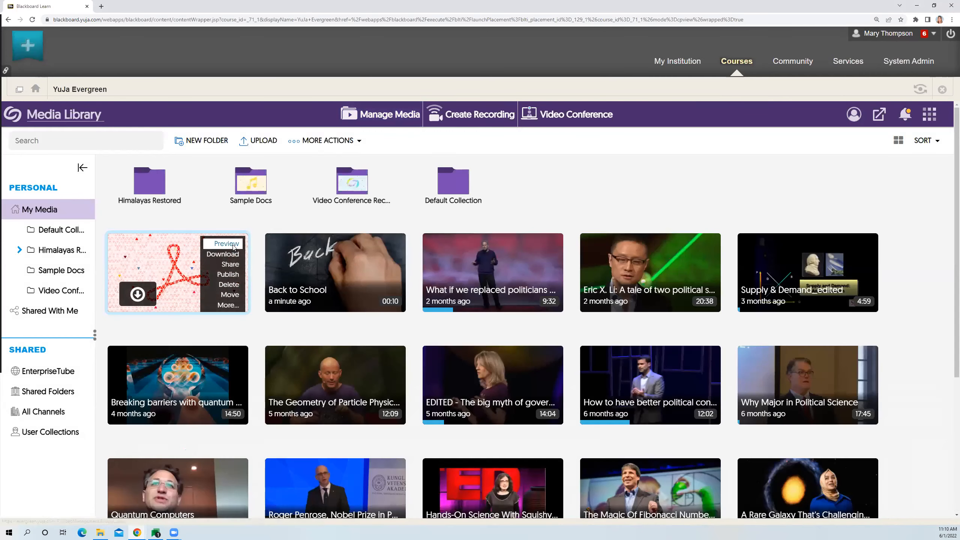
left_click(233, 246)
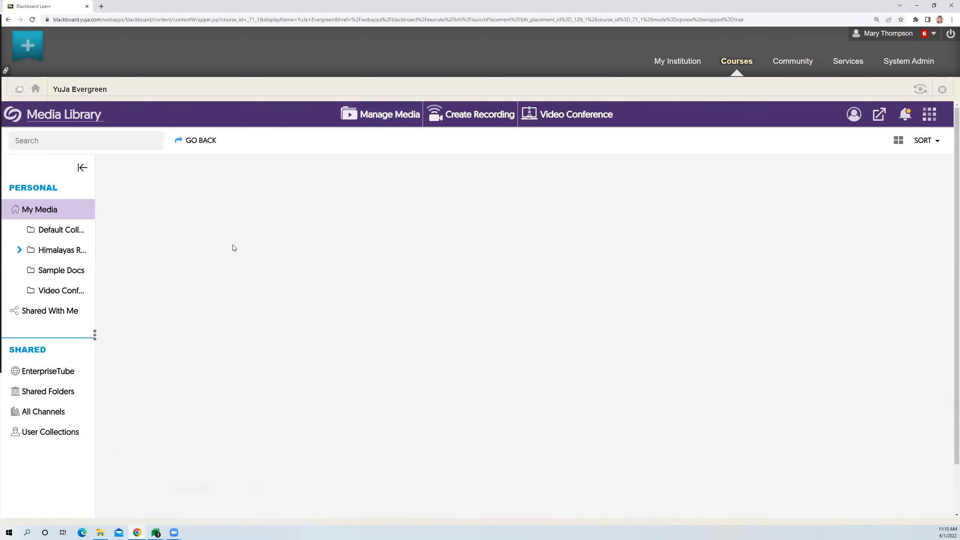
scroll(726, 294, "down", 5)
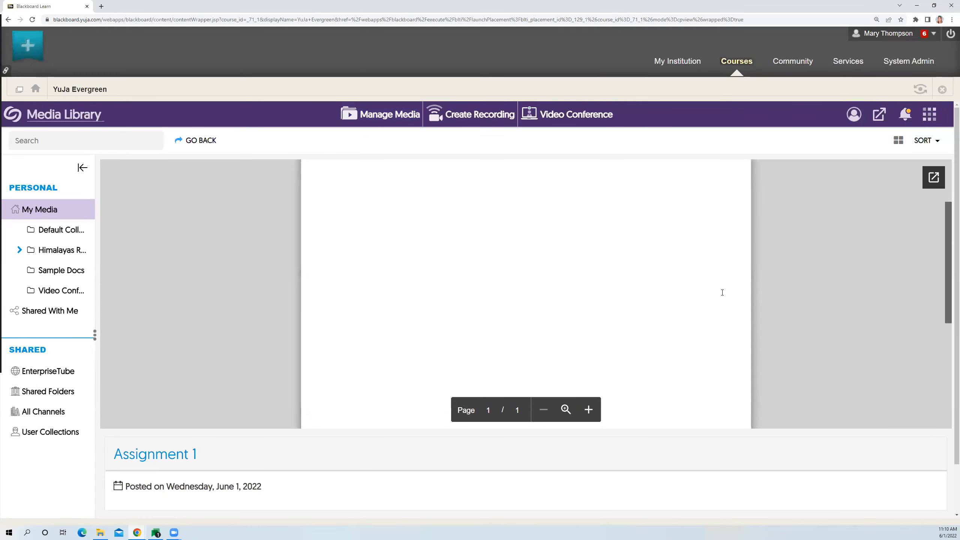
scroll(722, 294, "up", 5)
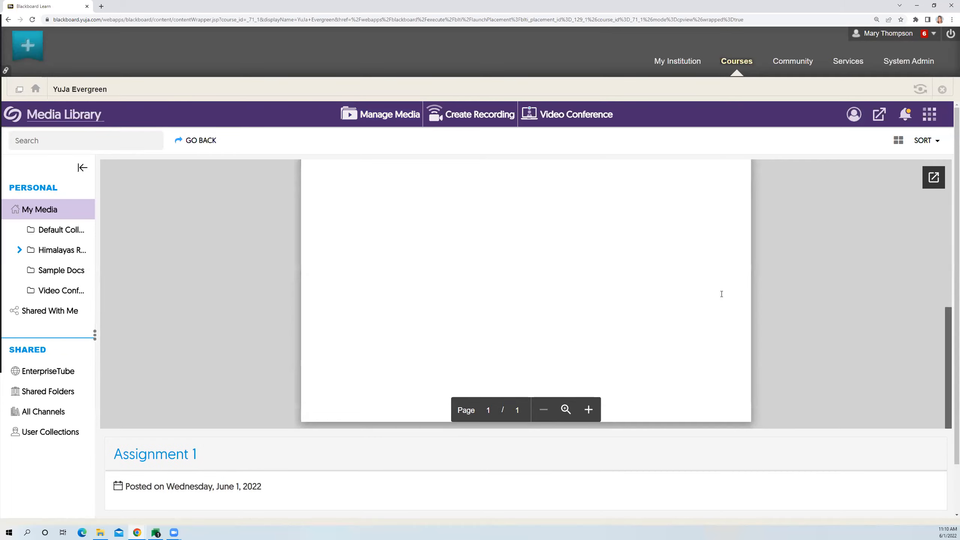
- Return to the media library and start adding a new media item from a YouTube link
left_click(407, 118)
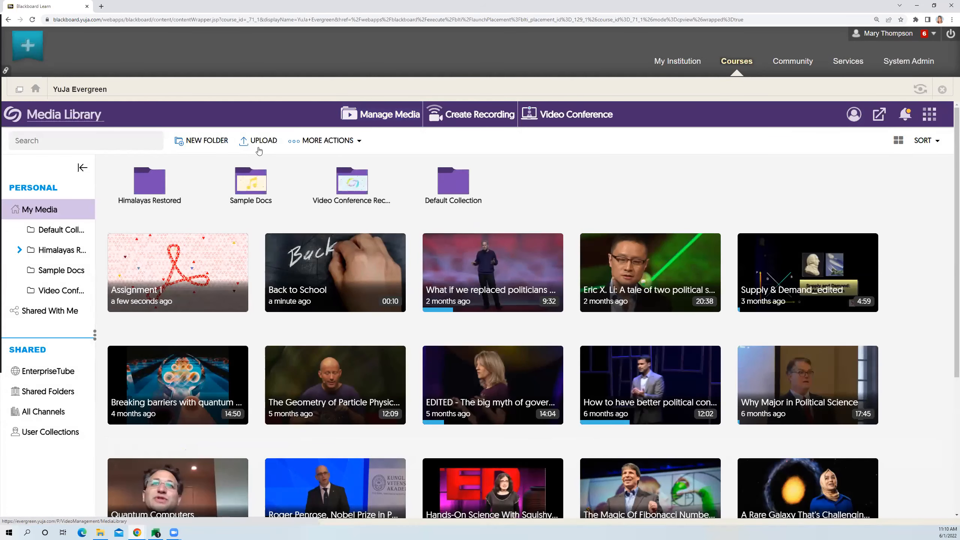
left_click(259, 141)
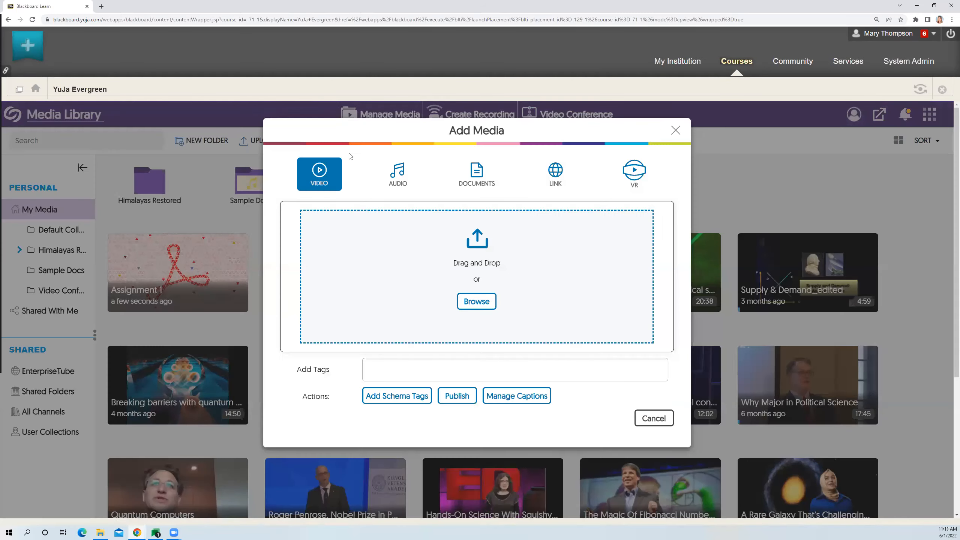
left_click(557, 186)
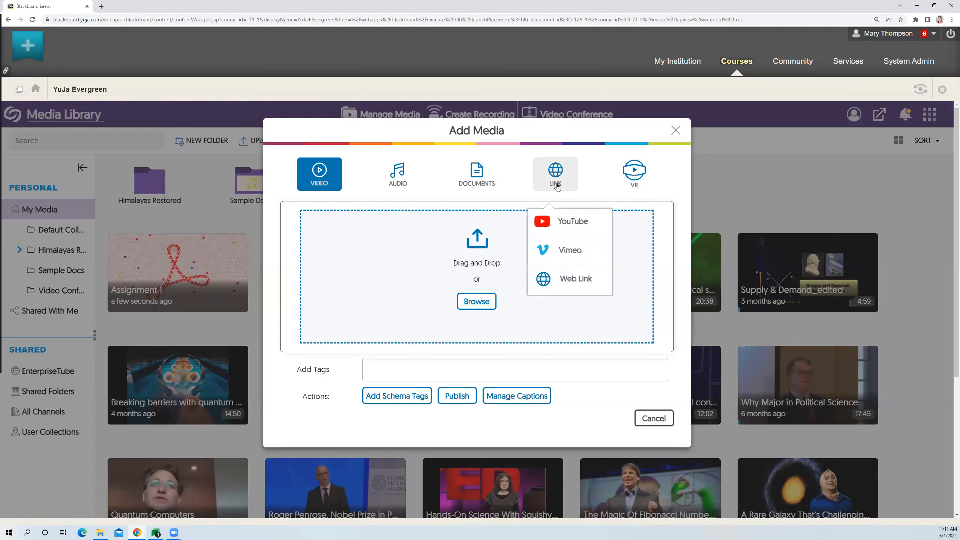
left_click(568, 226)
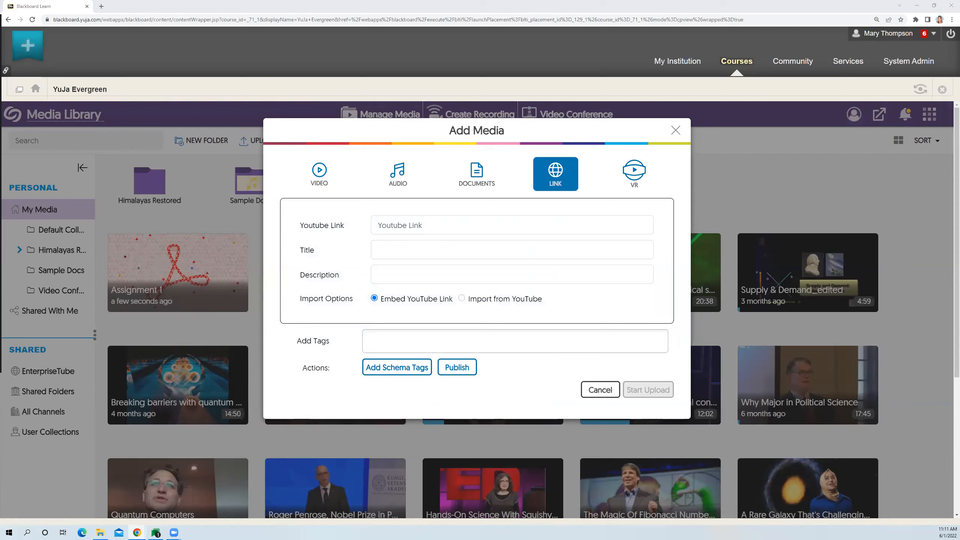
- Open YouTube in a new browser tab and open the video "UNL Housing: Parent Perspective"
left_click(102, 7)
type("you")
key("Return")
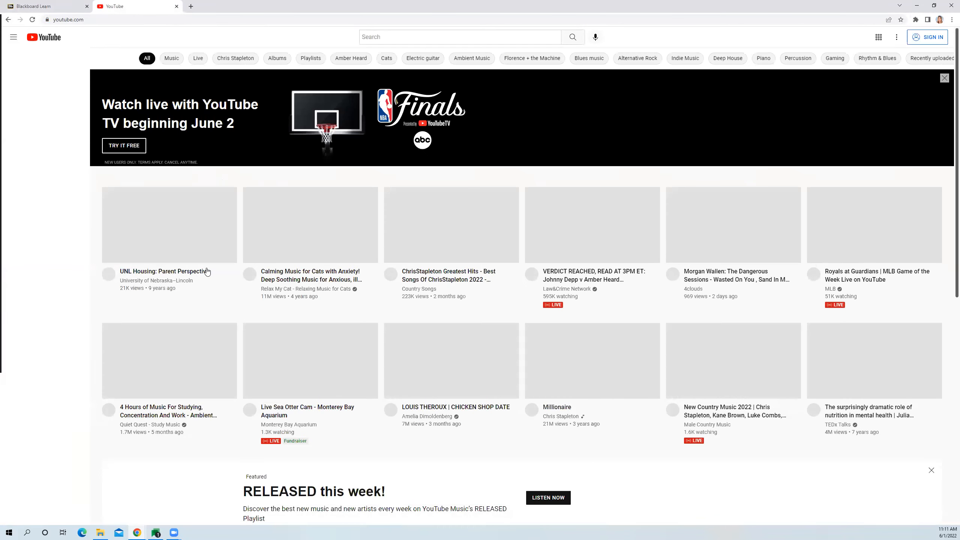
left_click(189, 230)
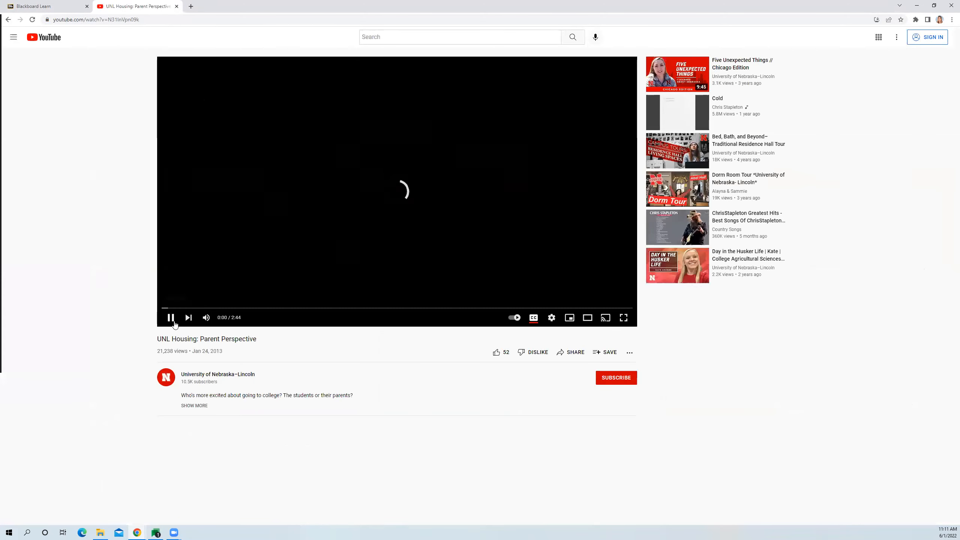
- Pause the YouTube video, copy its web address, and paste it as the YouTube link in the Blackboard media form
left_click(170, 317)
left_click(244, 17)
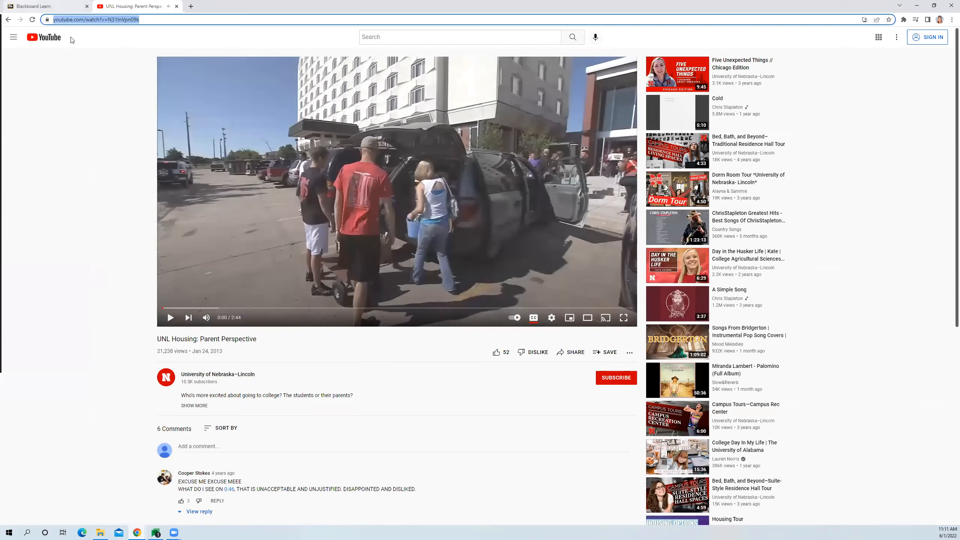
left_click(68, 6)
left_click(414, 225)
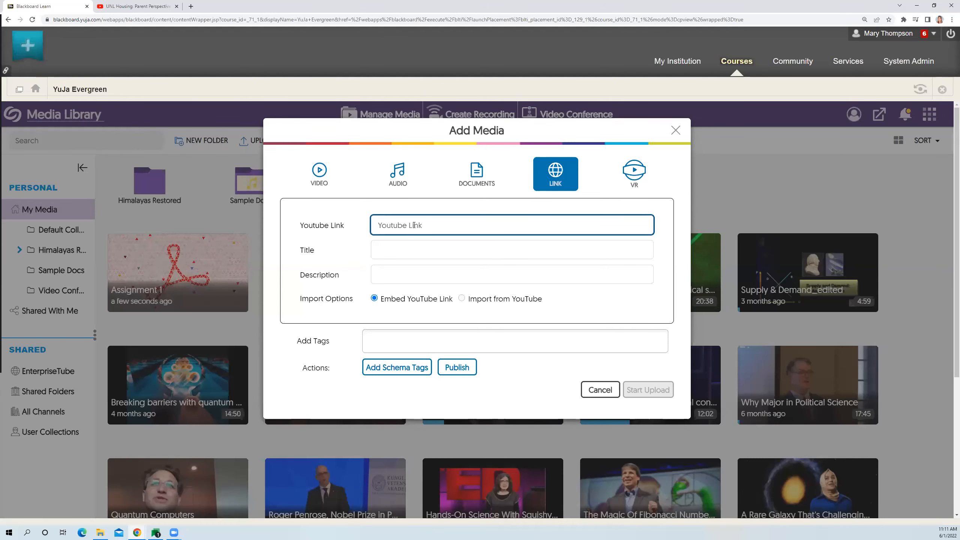
type("https://www.youtube.com/watch?v=N31lnVpn09k")
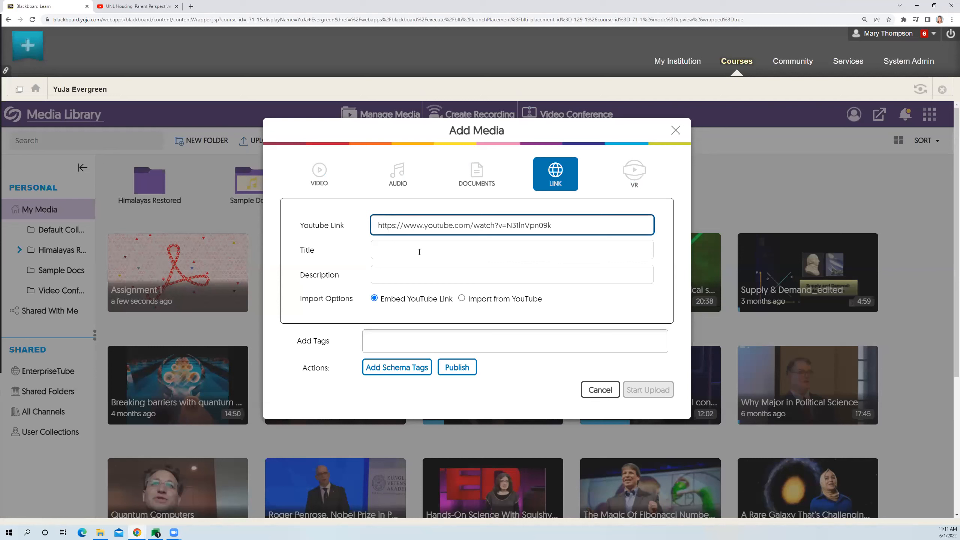
- Title the linked media "Test Video", choose Import from YouTube, accept the TEACH ACT statement, and start the upload
left_click(410, 255)
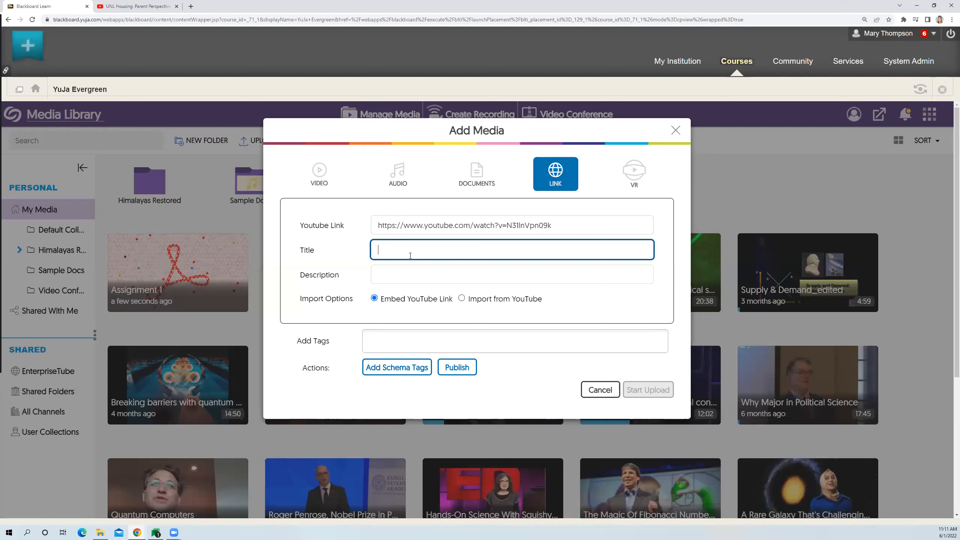
type("Test Video")
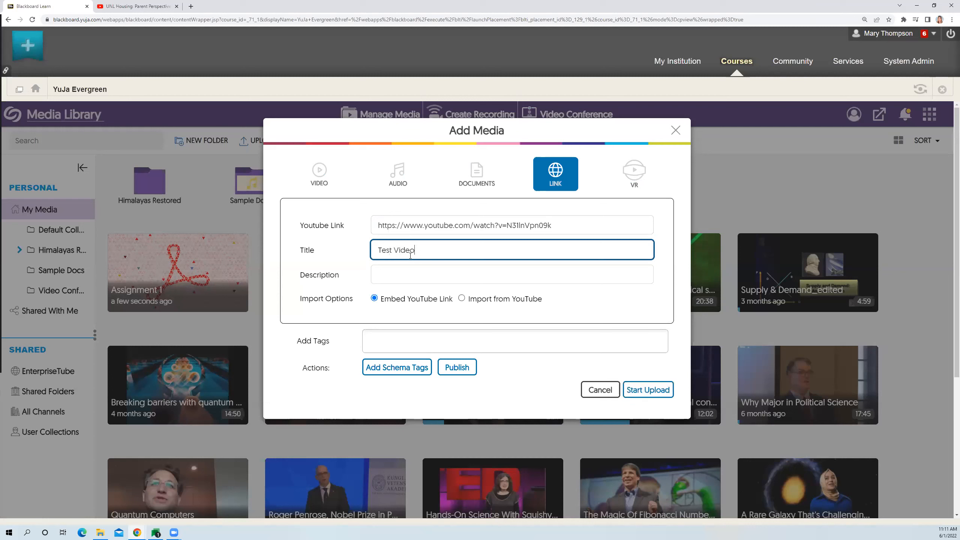
left_click(390, 270)
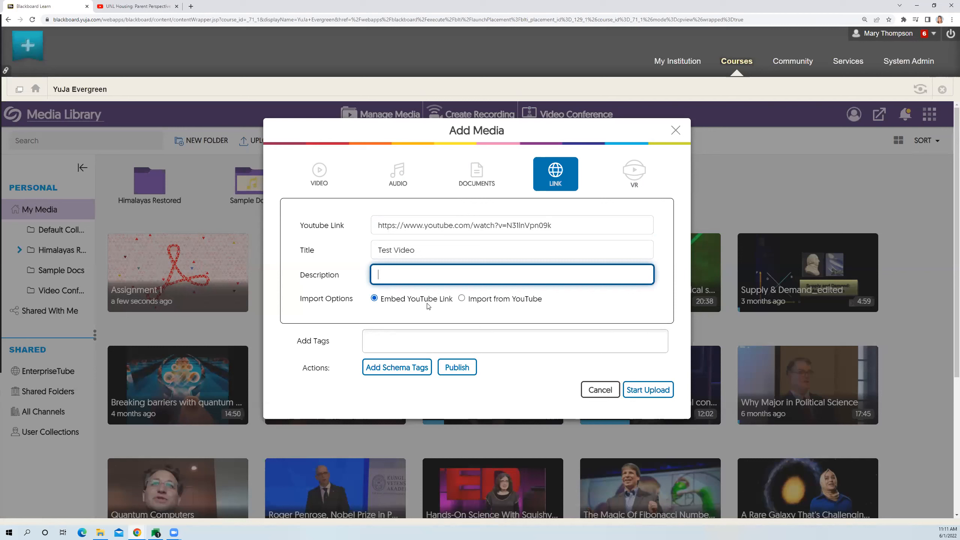
left_click(462, 298)
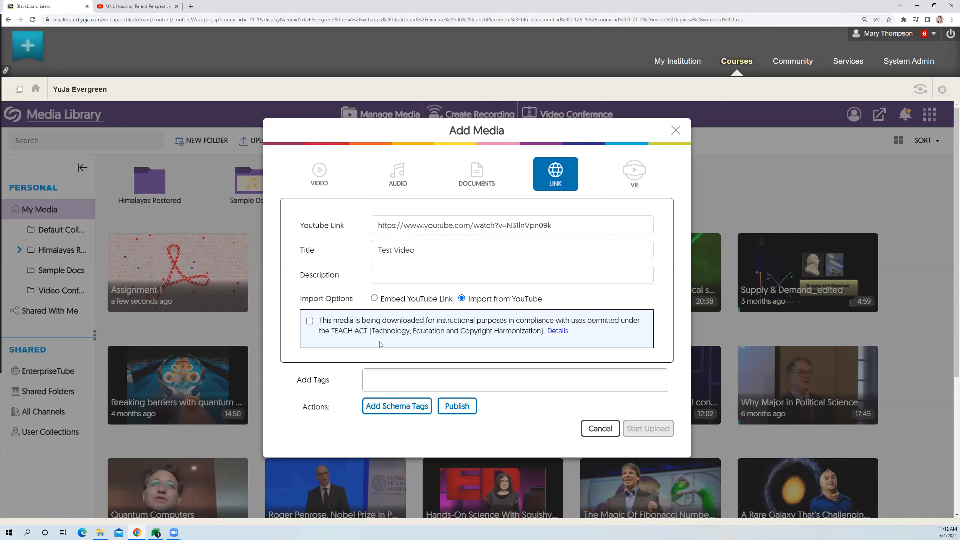
left_click(309, 321)
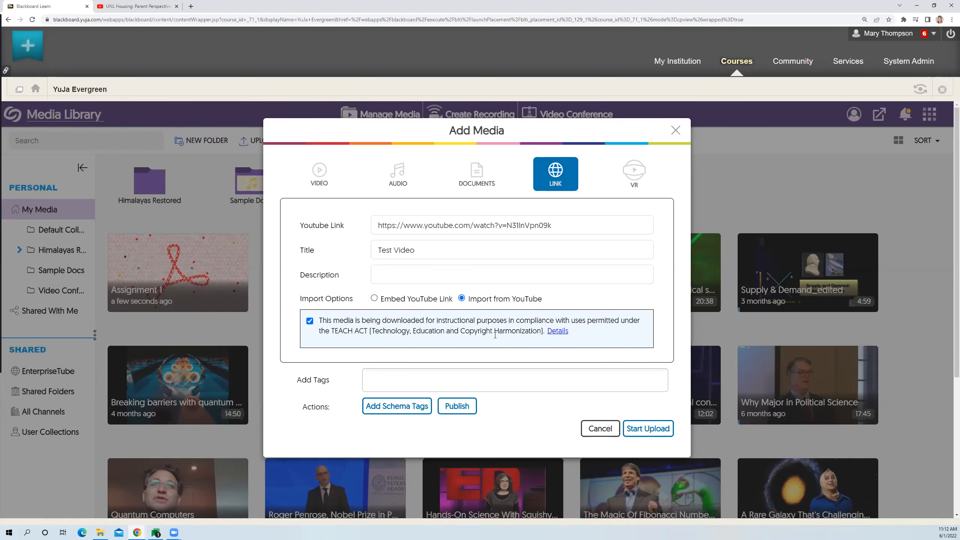
left_click(639, 434)
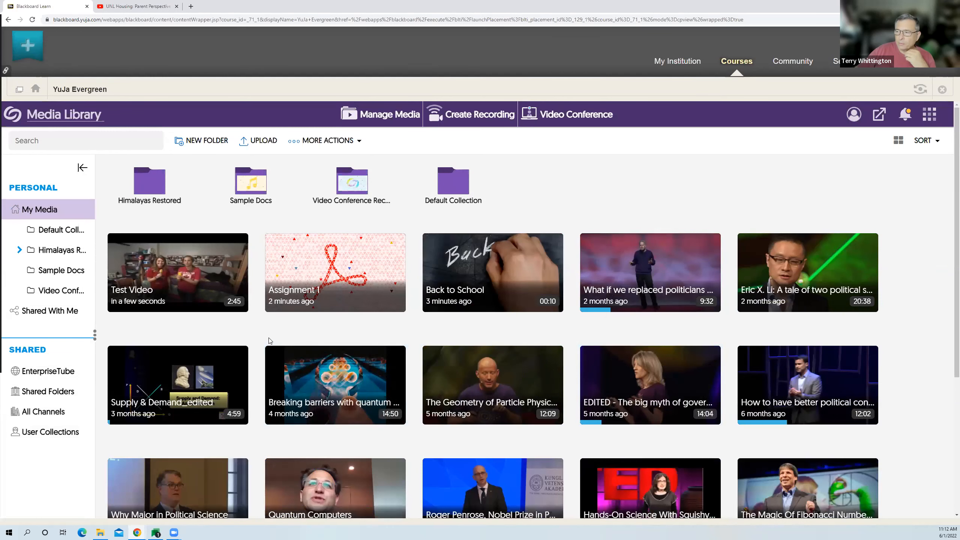
- Review the link sources offered for adding media, and close the form without adding anything
left_click(257, 141)
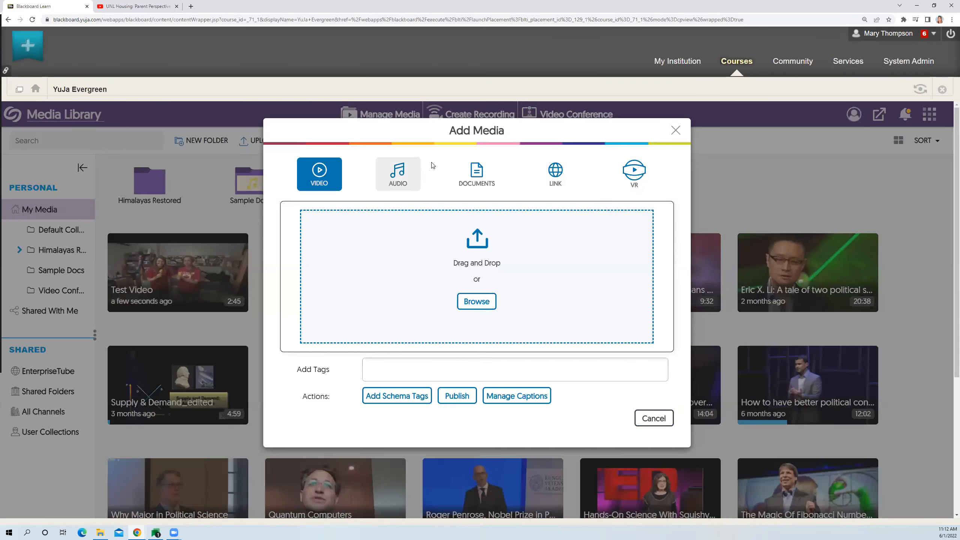
left_click(549, 176)
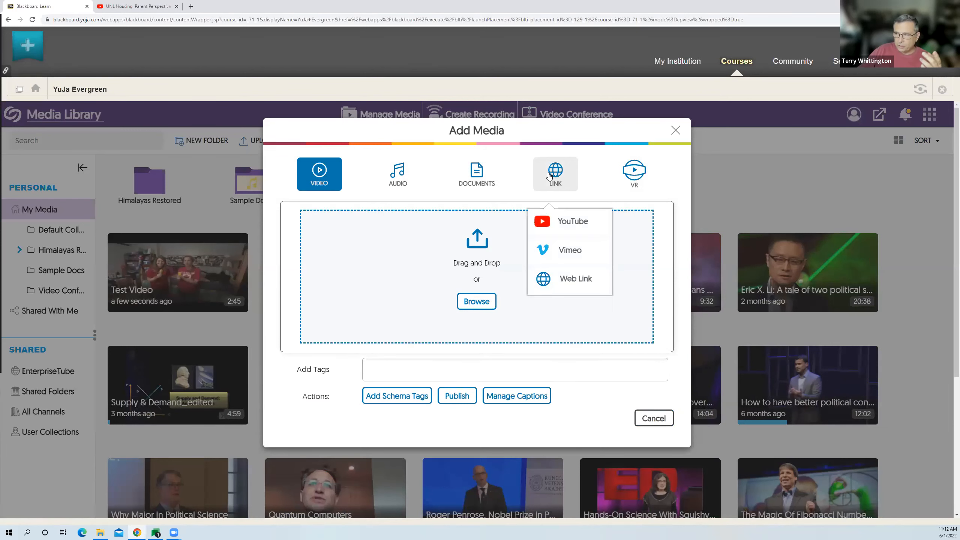
left_click(676, 130)
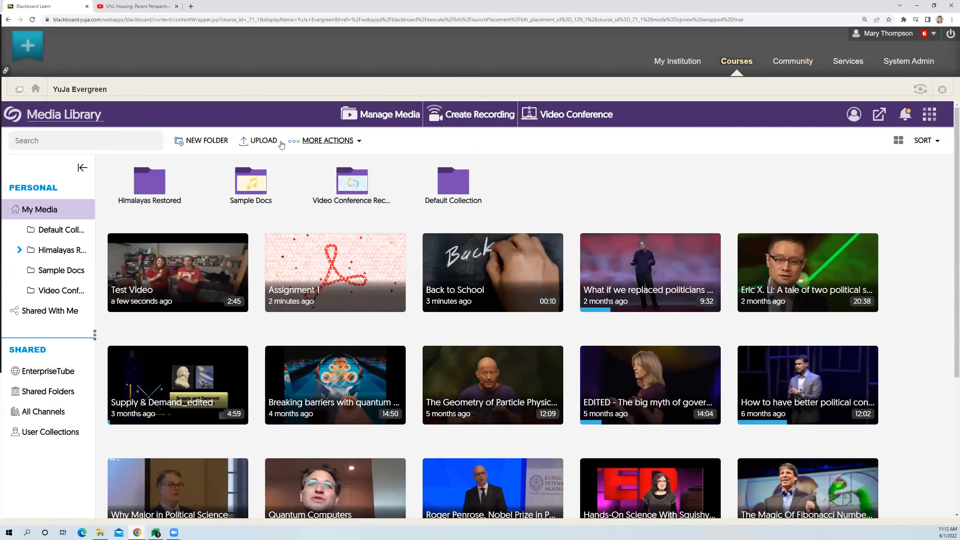
left_click(270, 145)
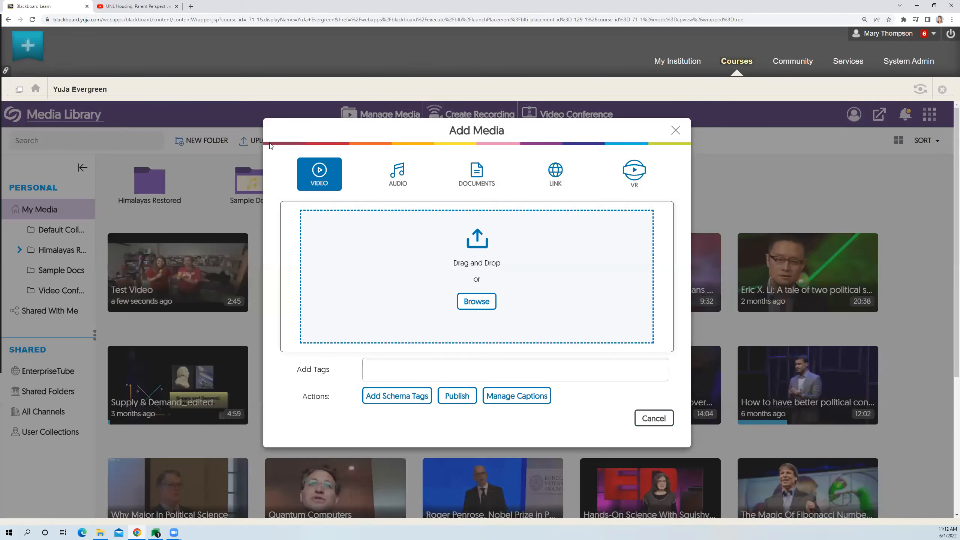
left_click(555, 189)
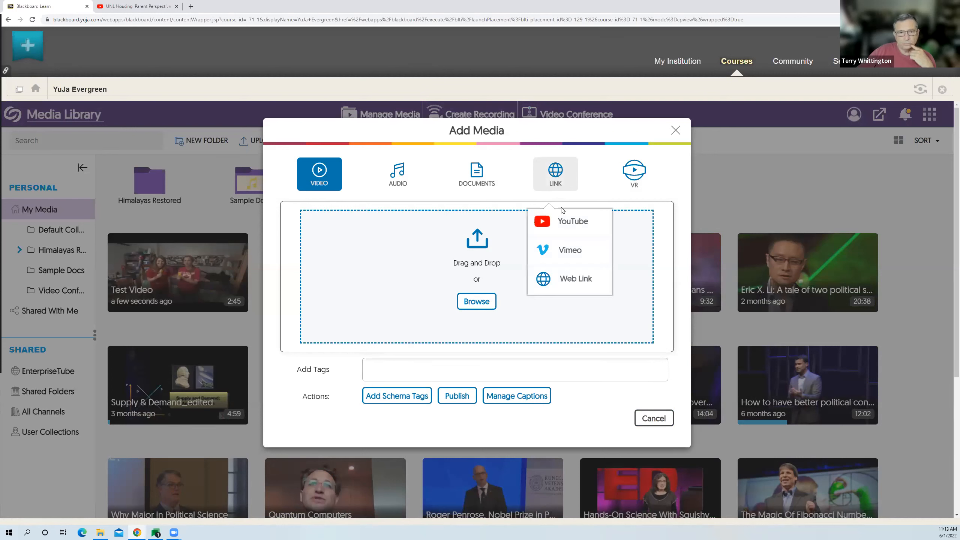
left_click(580, 232)
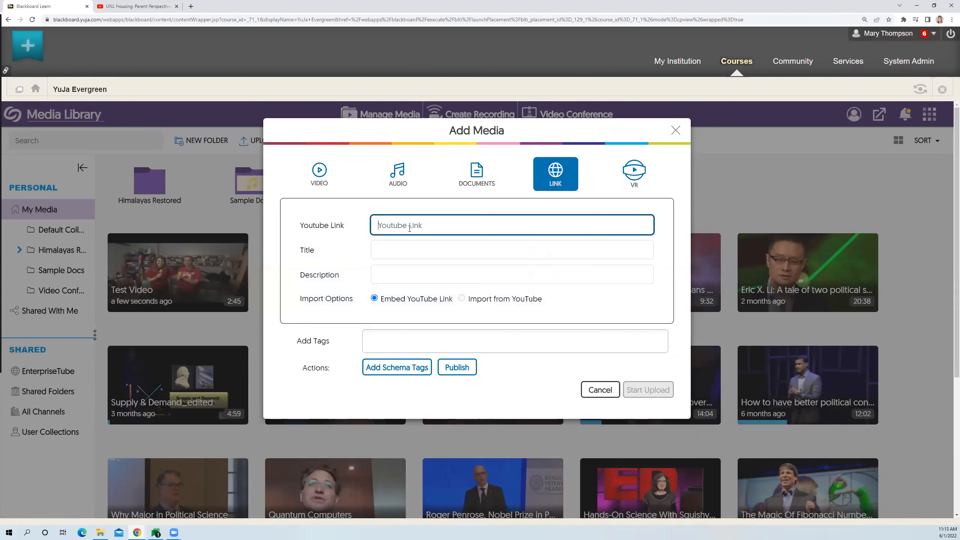
type("https://www.youtube.com/watch?v=N31lnVpn09k")
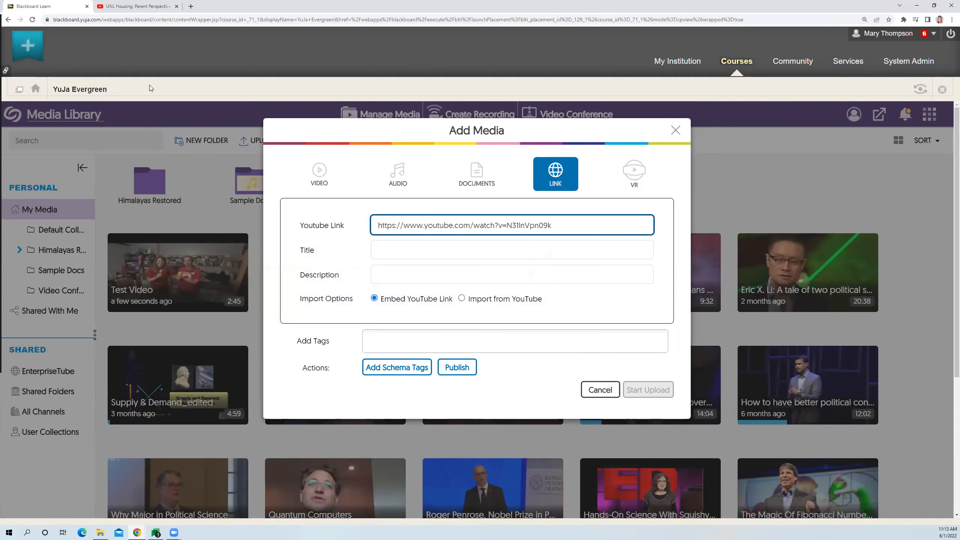
left_click(149, 9)
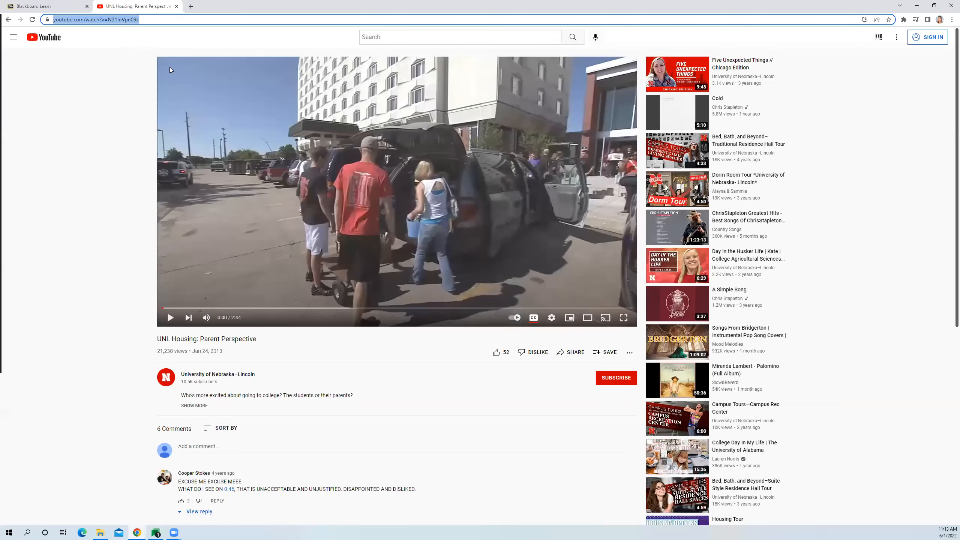
left_click(41, 6)
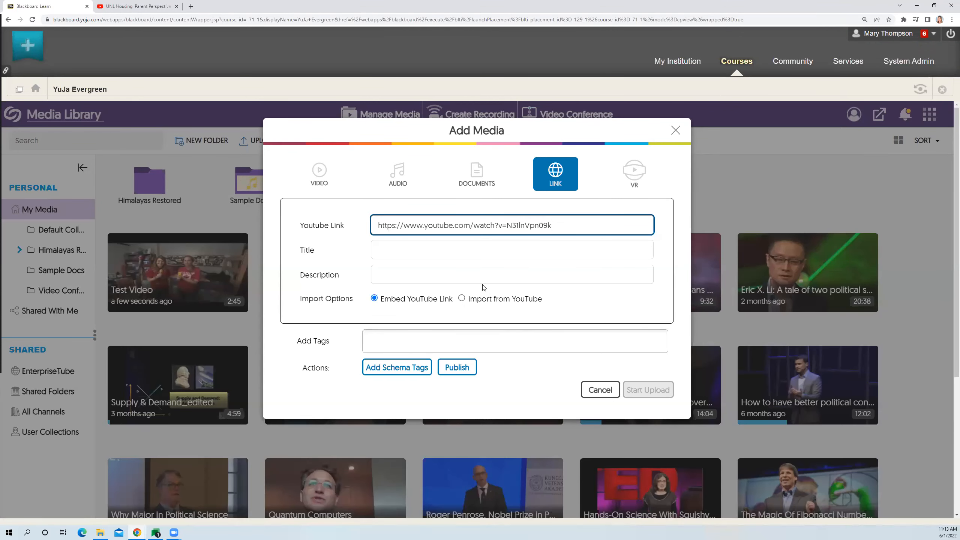
left_click(595, 392)
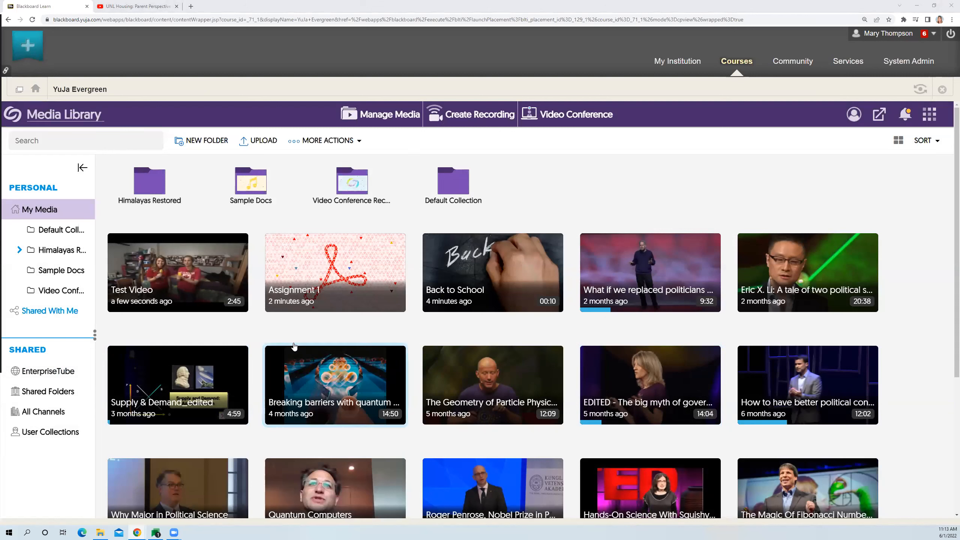
- Play Test Video from the library with the sound muted and captions enabled, and return to the media library
mouse_move(197, 275)
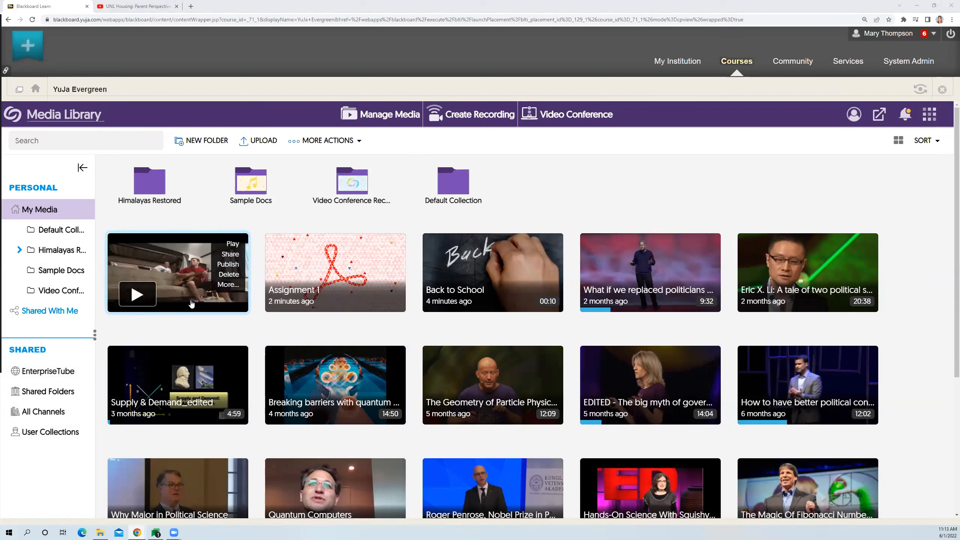
left_click(147, 299)
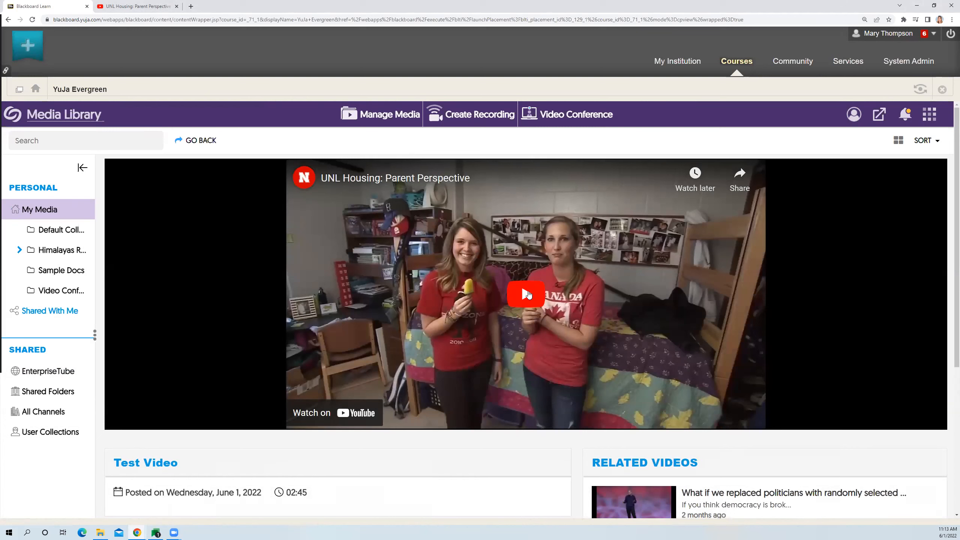
left_click(528, 299)
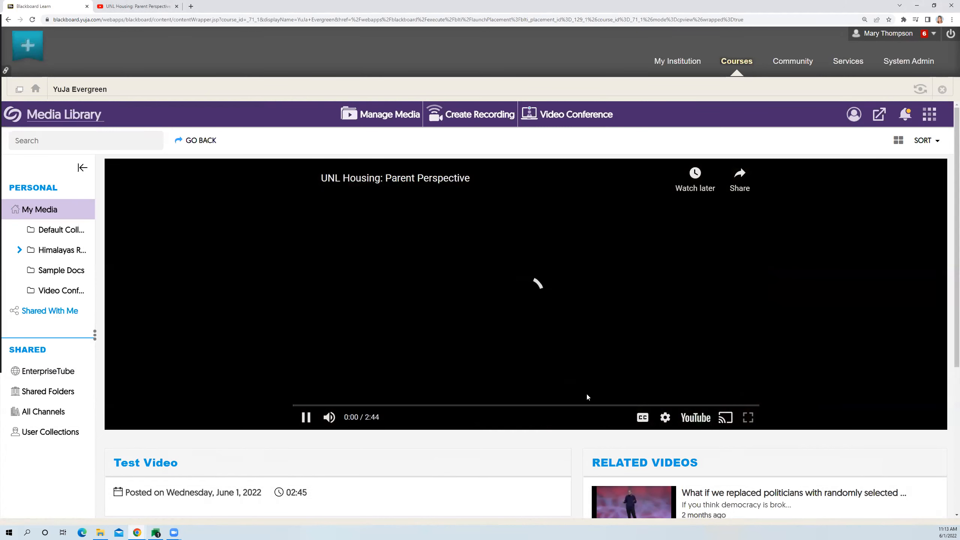
left_click(330, 417)
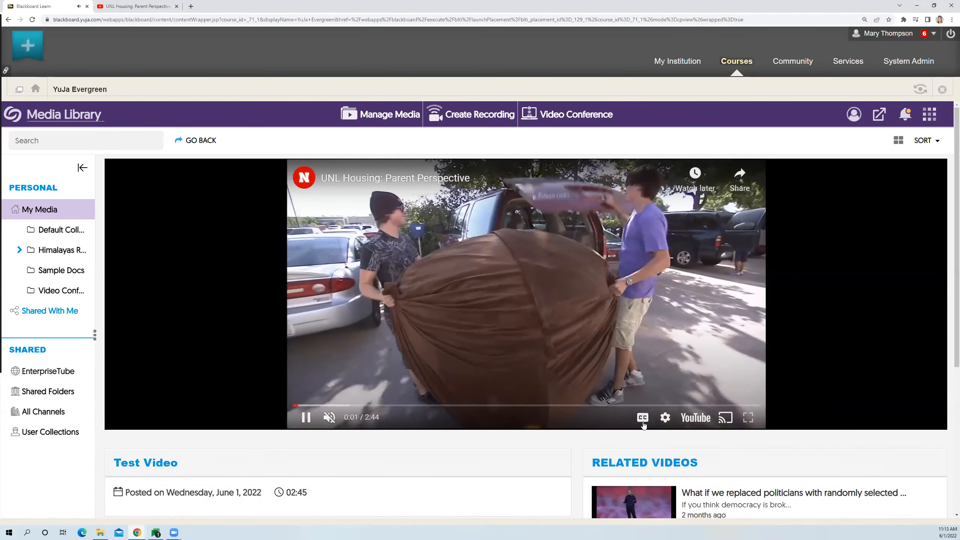
left_click(644, 419)
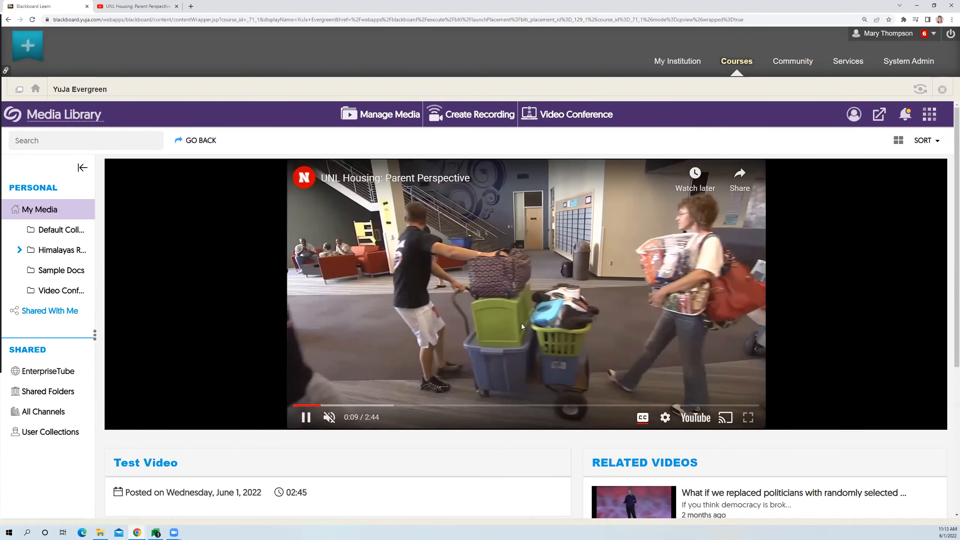
left_click(399, 119)
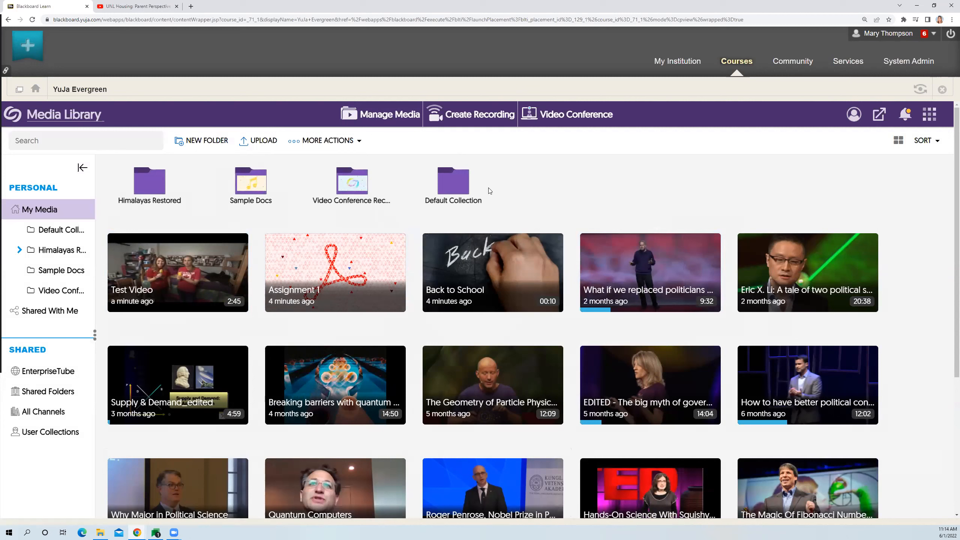
left_click(256, 144)
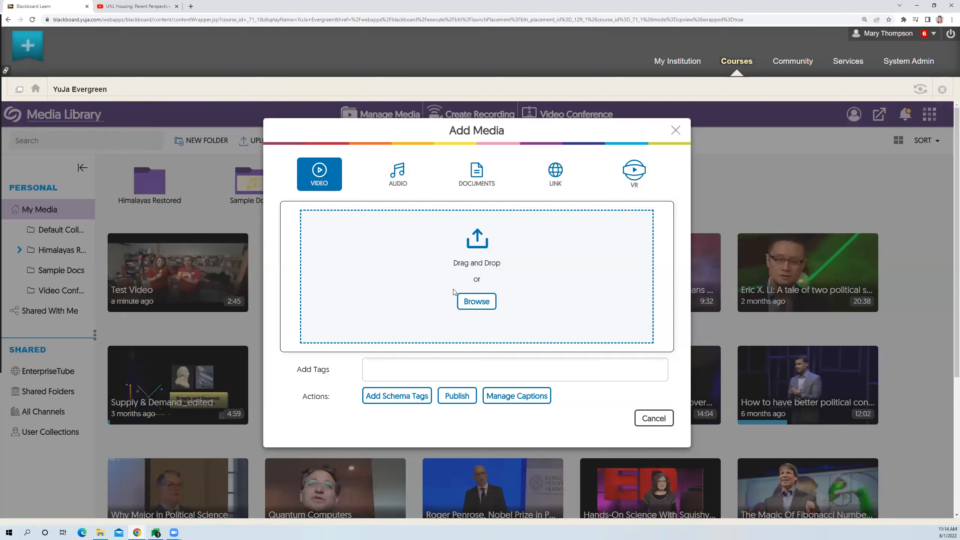
left_click(654, 418)
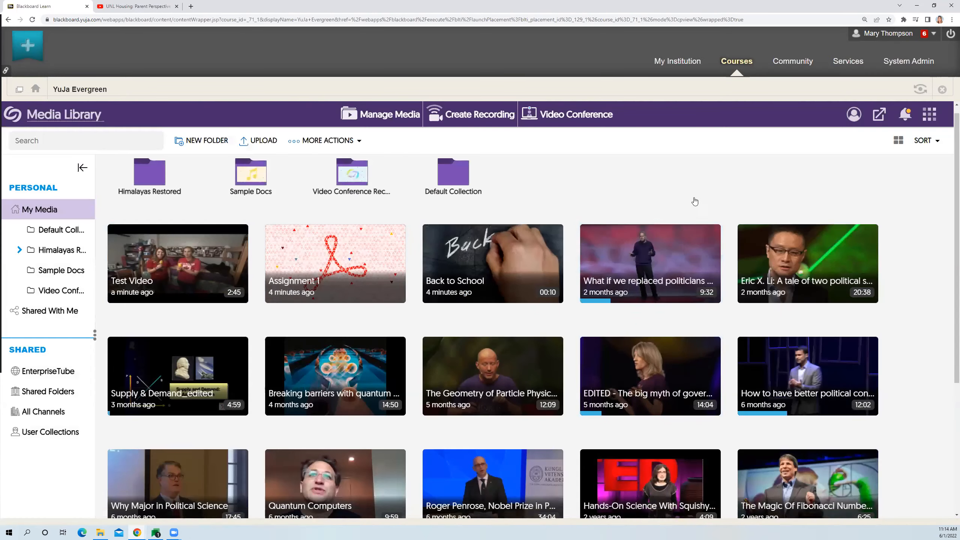
scroll(698, 196, "down", 1)
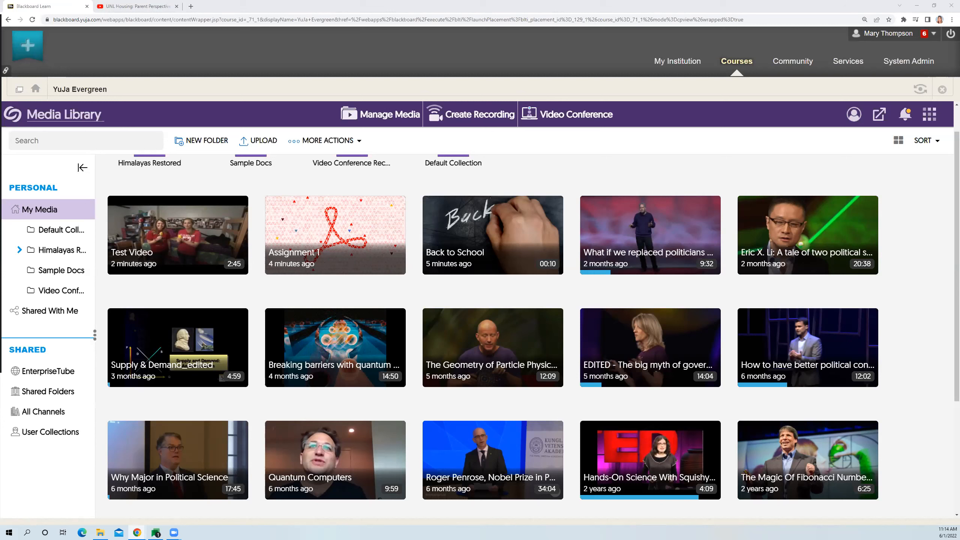
scroll(531, 197, "up", 1)
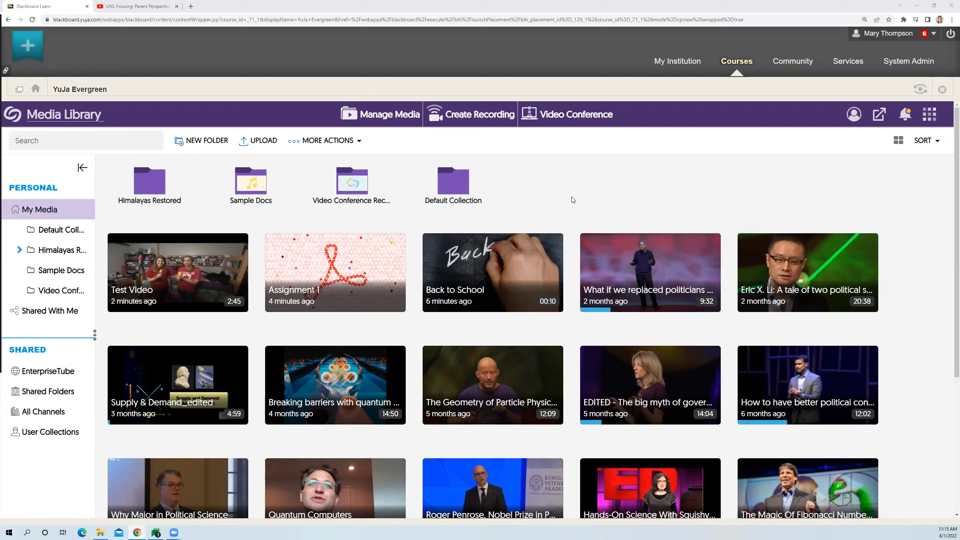
- Open the media details of "What if we replaced politicians with randomly selected people?" and review its accessibility settings and the caption, transcript and audio description upload choices
mouse_move(653, 278)
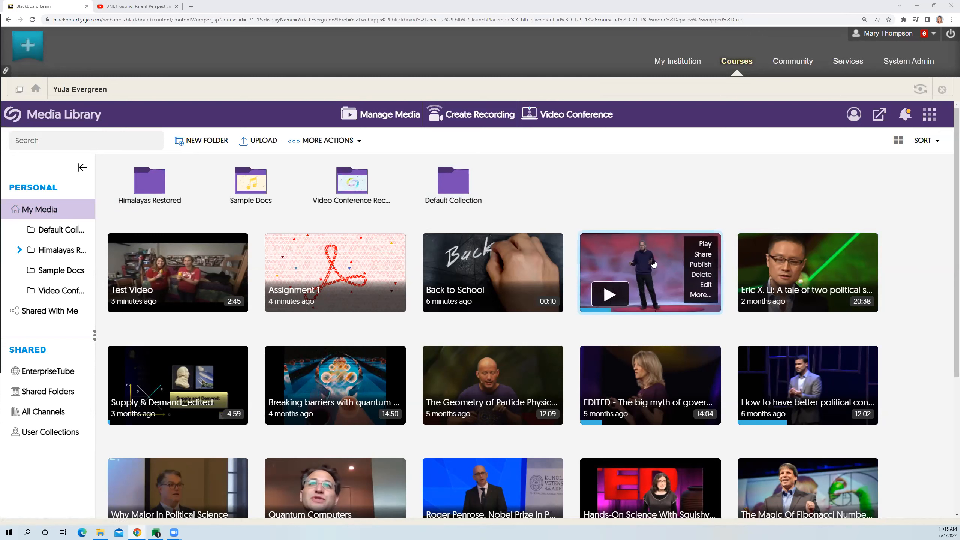
left_click(698, 296)
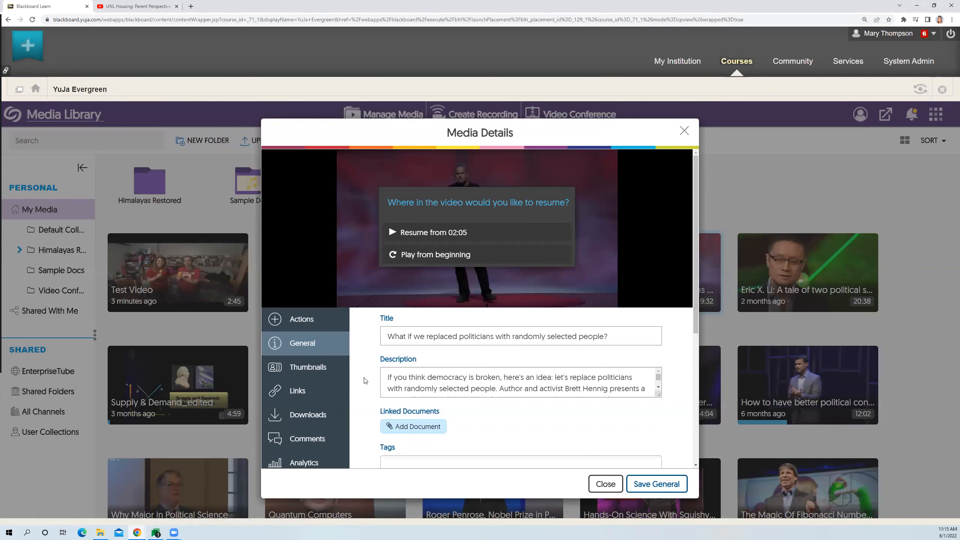
scroll(313, 343, "down", 3)
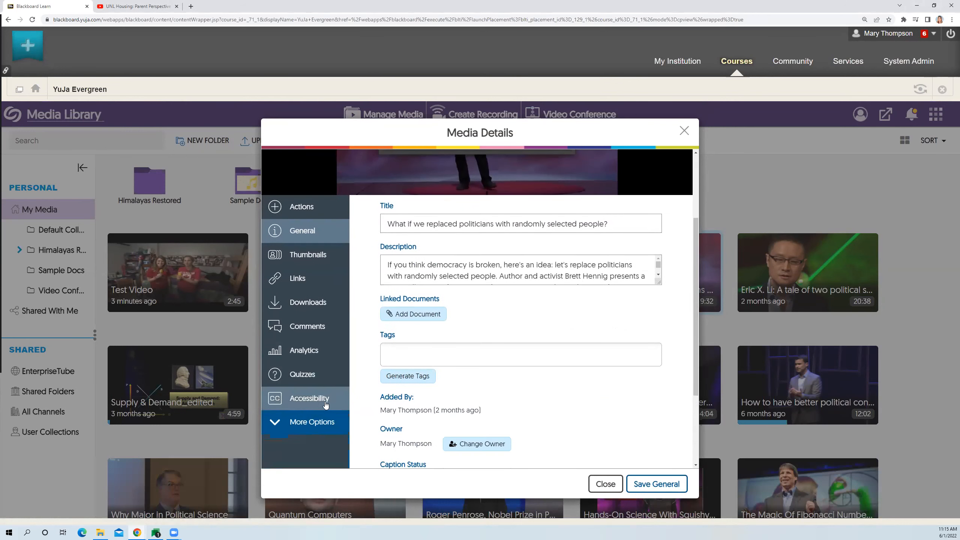
left_click(314, 404)
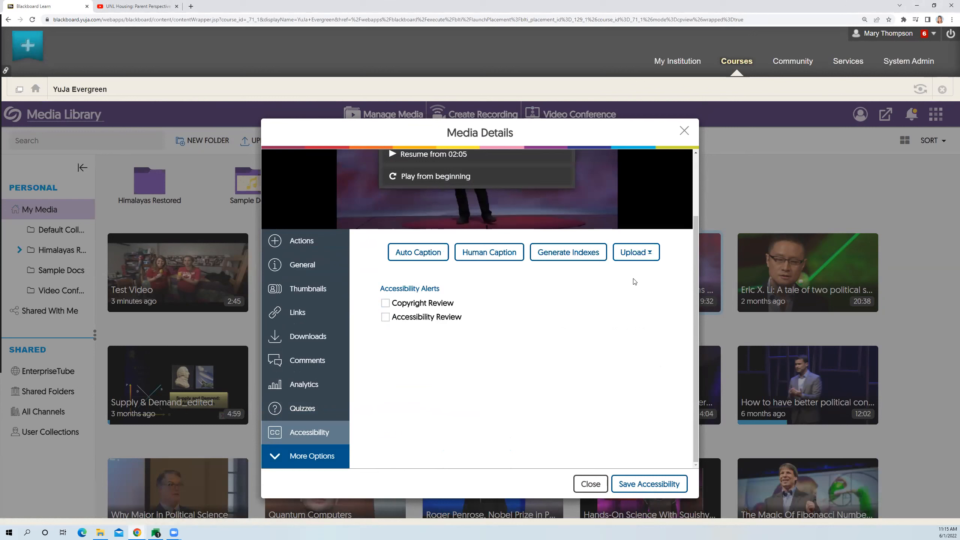
left_click(645, 258)
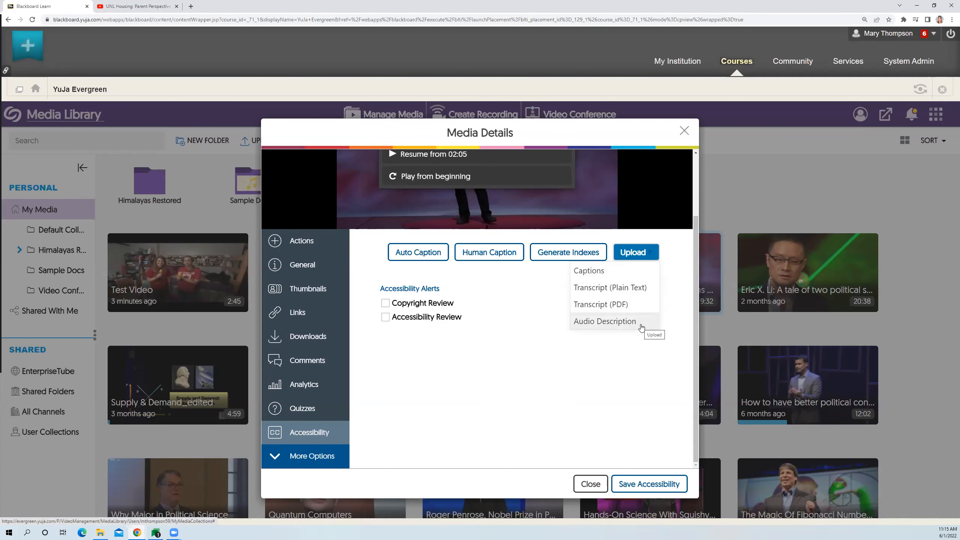
left_click(511, 296)
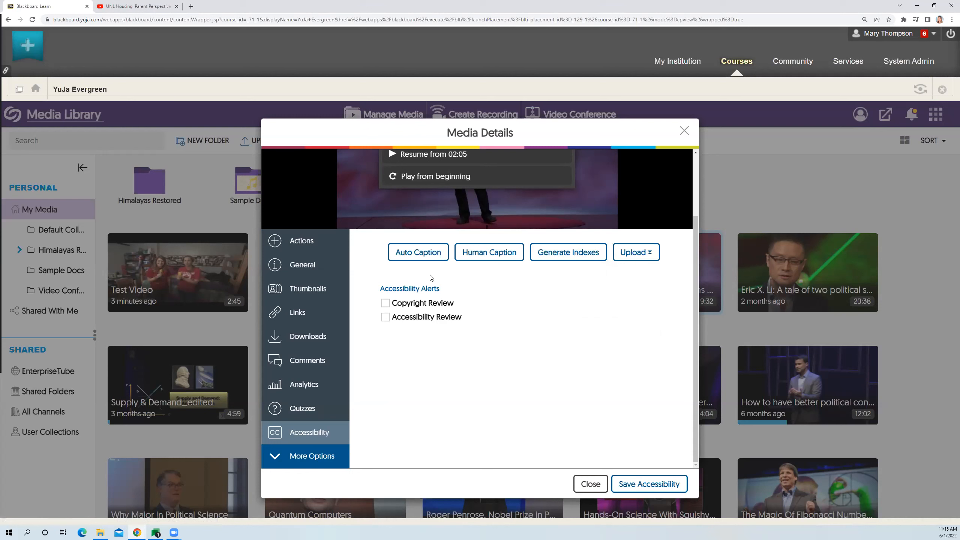
- Review the languages offered for automatic captioning, request English captions for the open video, and close its media details
left_click(411, 259)
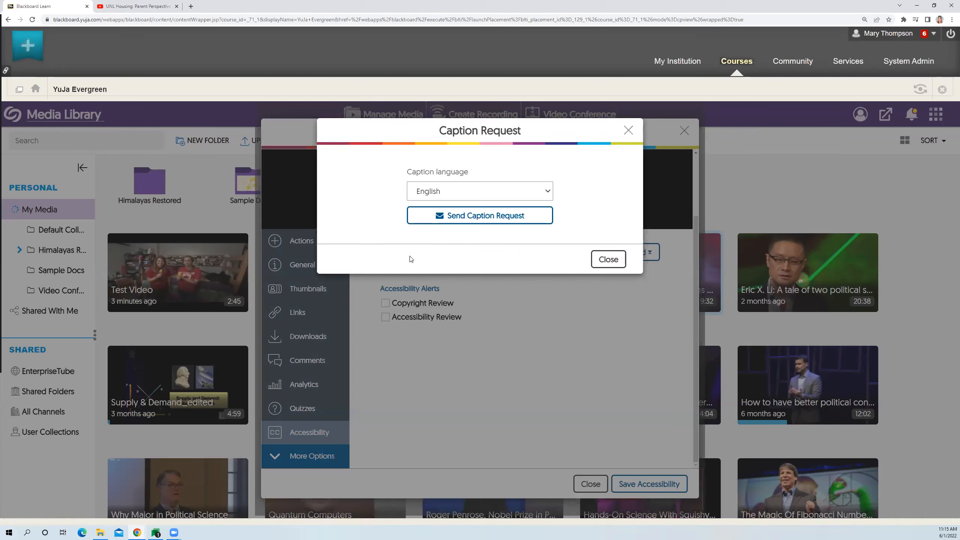
left_click(433, 193)
scroll(516, 281, "down", 2)
scroll(516, 280, "down", 1)
scroll(500, 314, "up", 5)
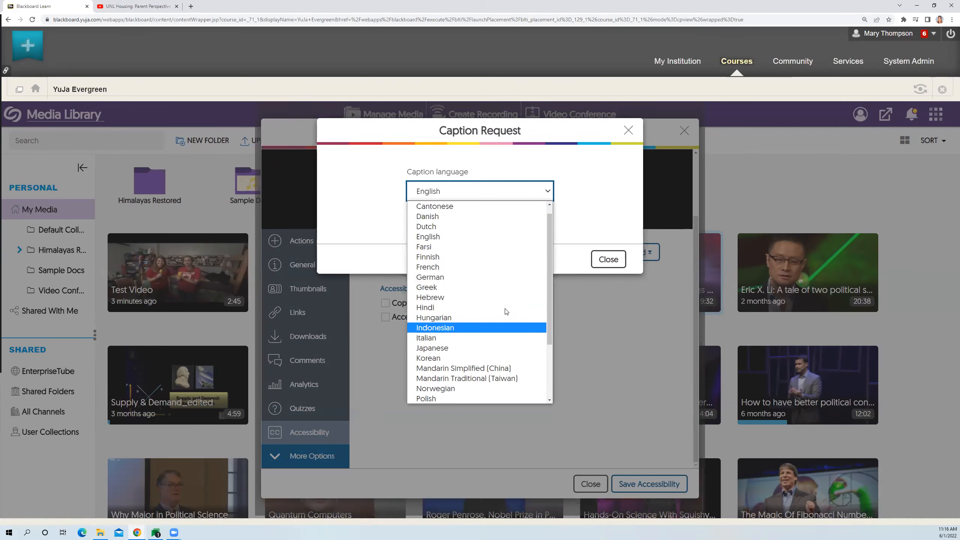
left_click(472, 196)
left_click(468, 222)
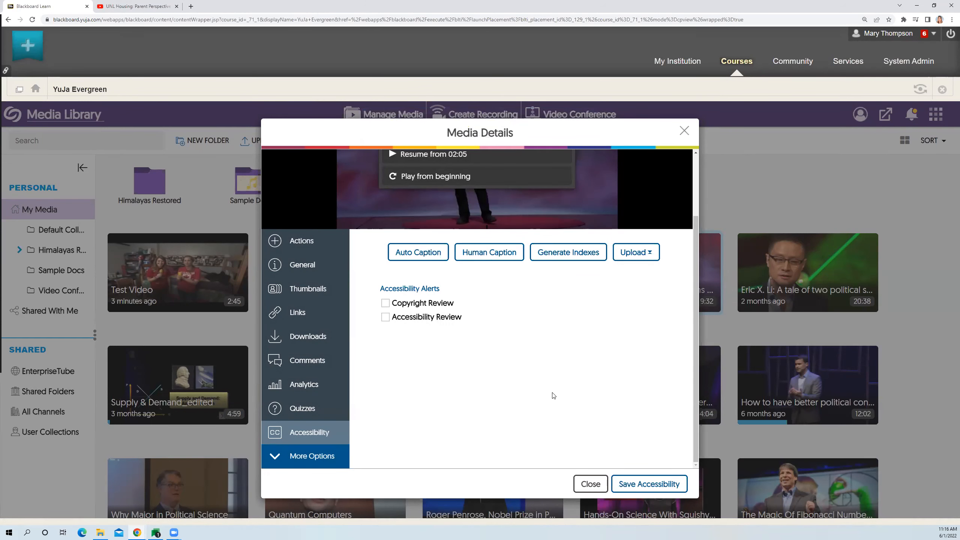
left_click(590, 484)
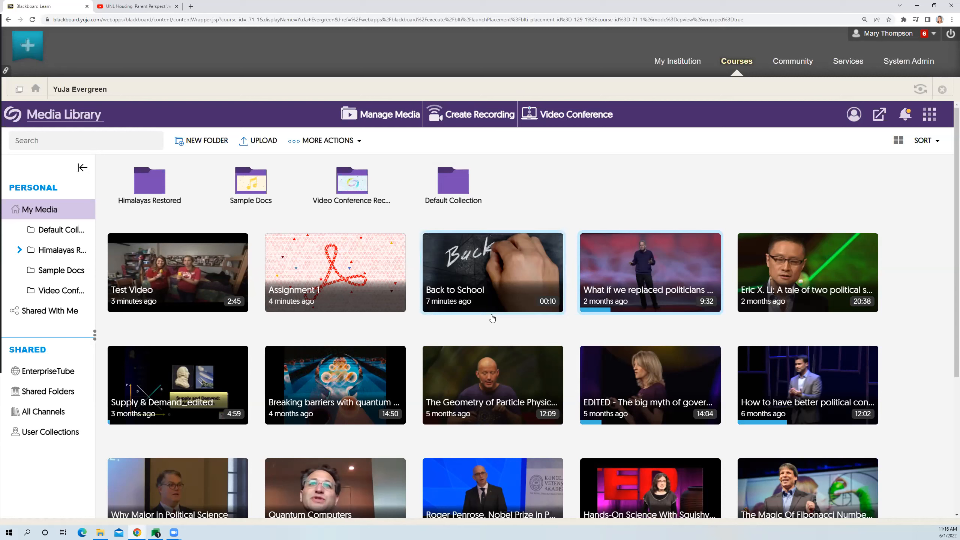
- Open the accessibility settings in the media details of "Eric X. Li: A tale of two political systems"
mouse_move(810, 290)
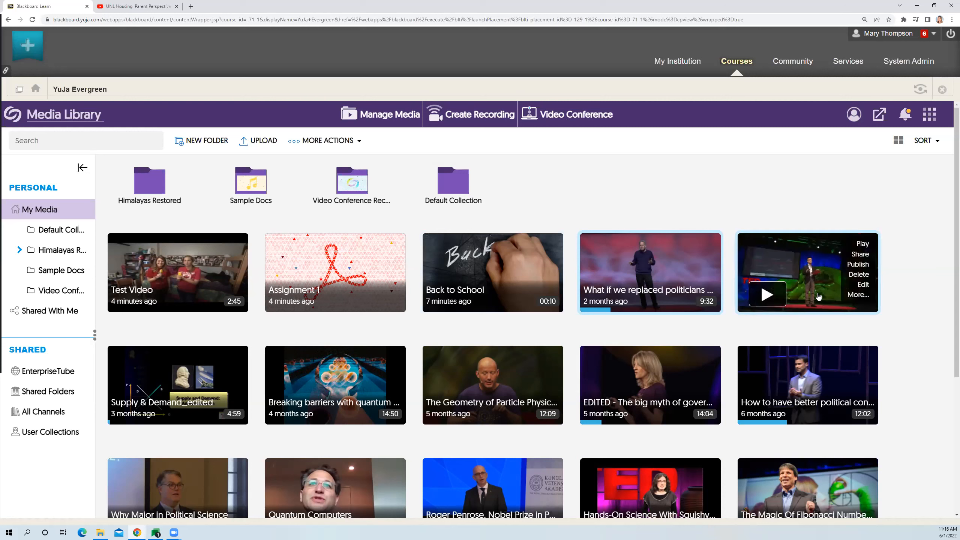
left_click(856, 296)
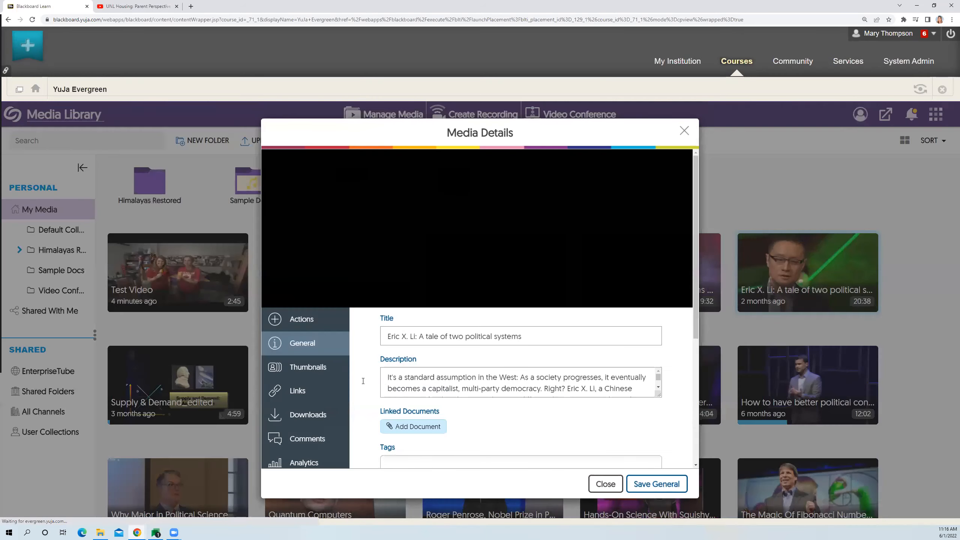
left_click(326, 437)
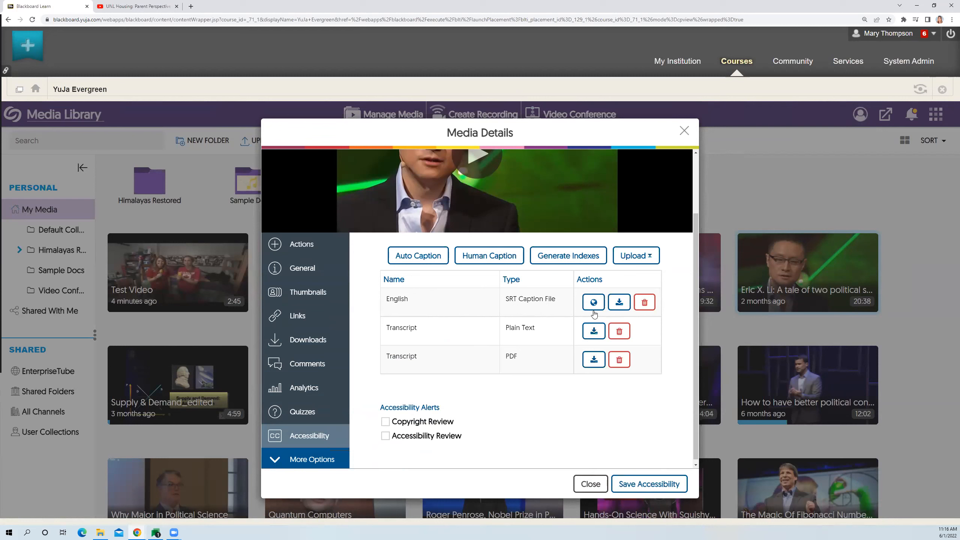
- Request a Spanish translation of the English SRT caption file, and close the media details
left_click(593, 305)
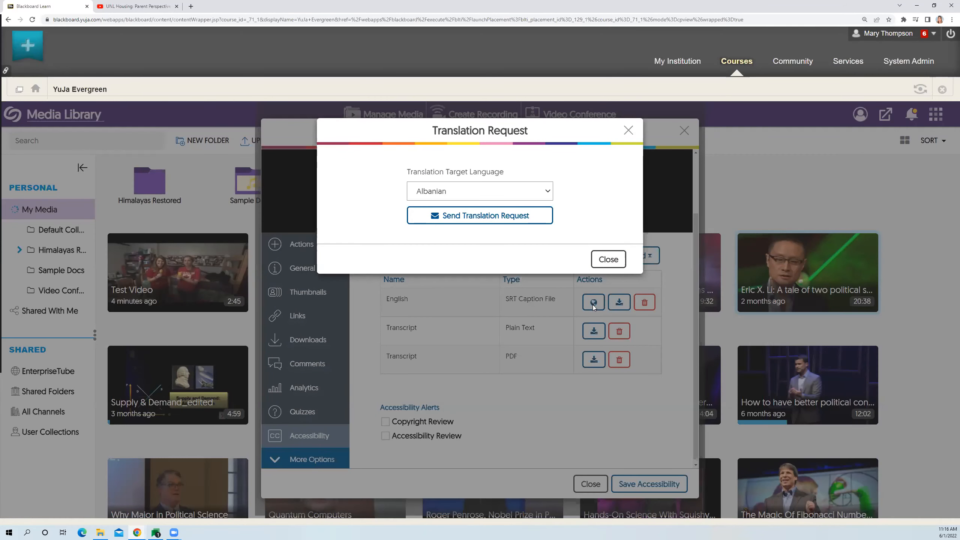
left_click(548, 191)
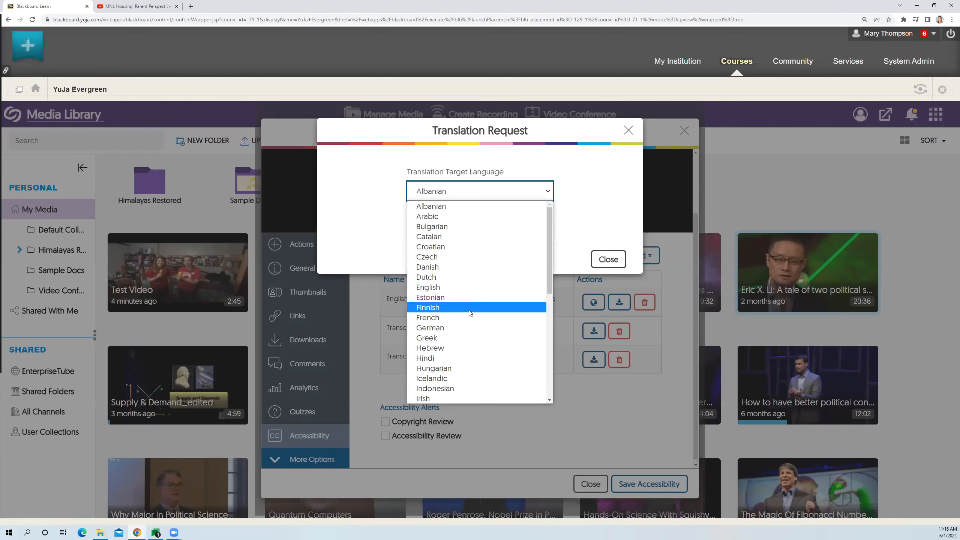
scroll(464, 348, "down", 3)
scroll(464, 348, "down", 3)
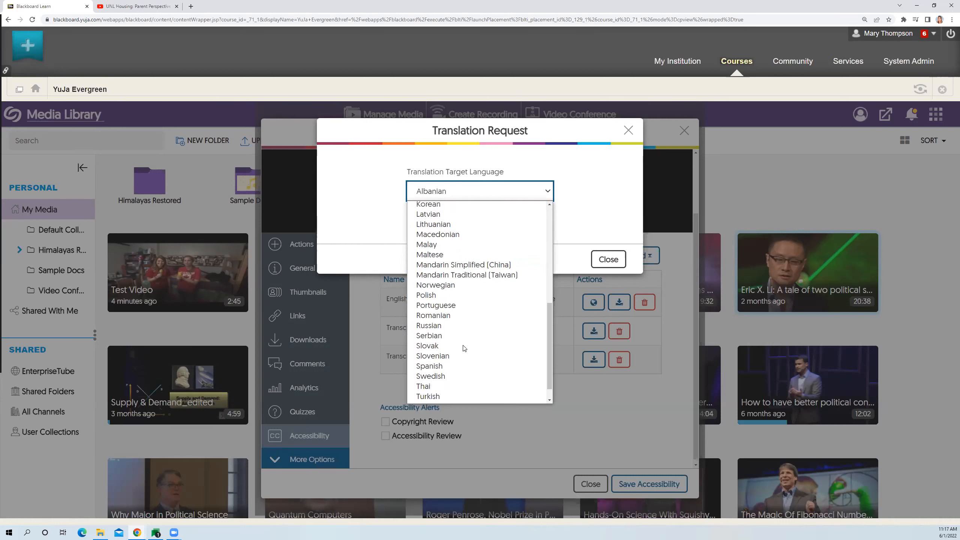
left_click(462, 342)
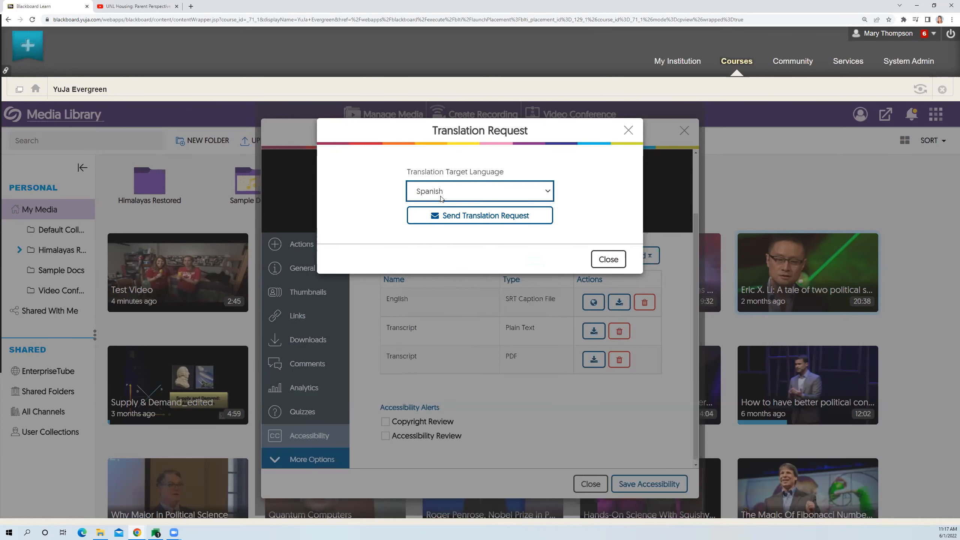
left_click(469, 222)
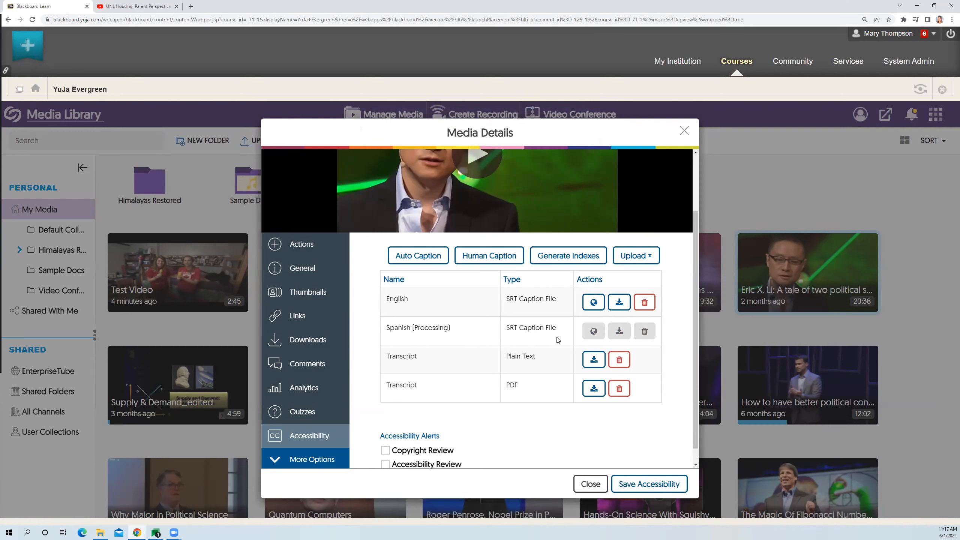
scroll(593, 339, "up", 2)
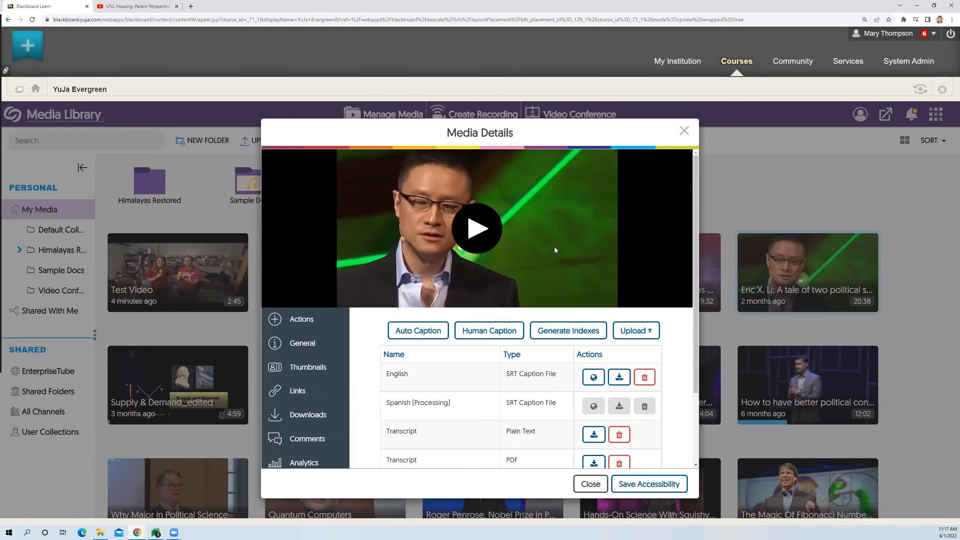
left_click(589, 490)
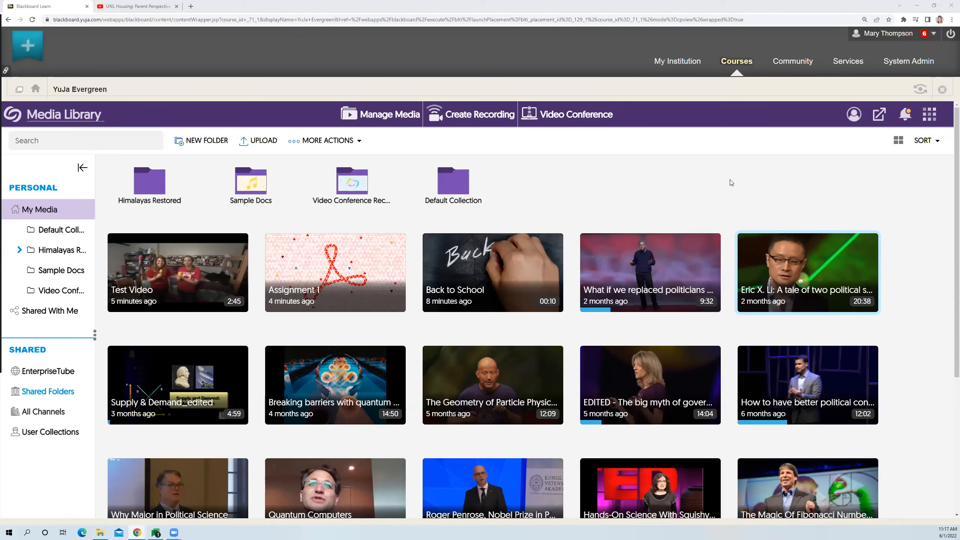
- Reopen the accessibility settings of "Eric X. Li: A tale of two political systems" to check its caption and transcript files, and close the details
mouse_move(831, 265)
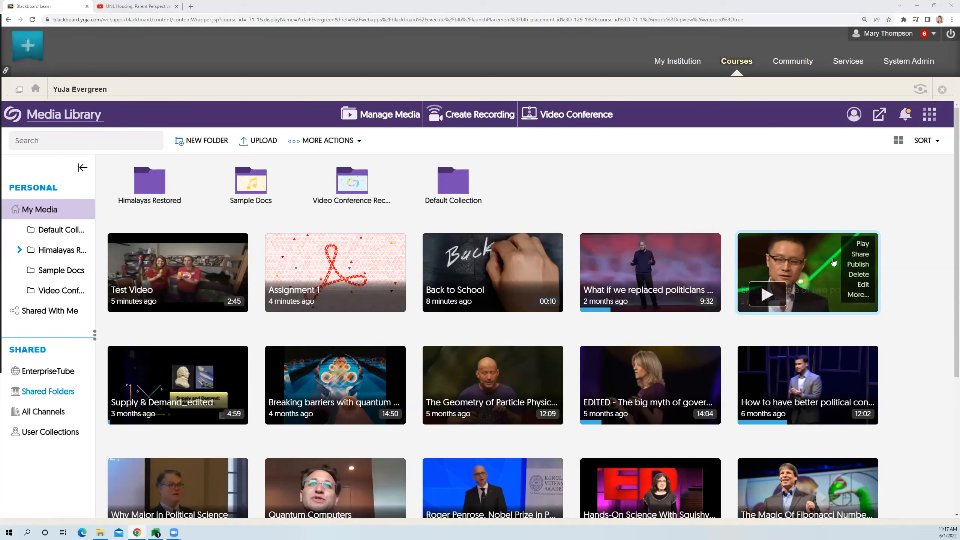
left_click(857, 295)
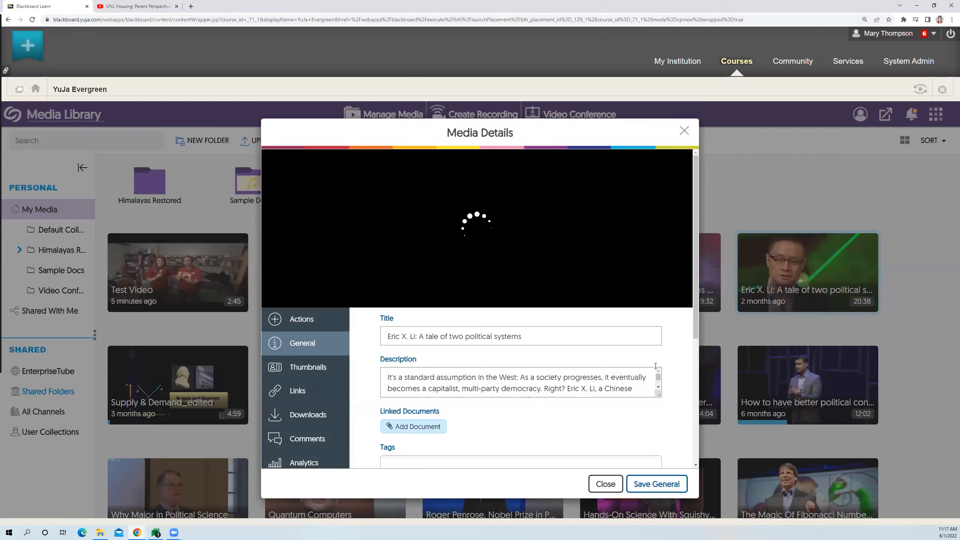
scroll(491, 382, "down", 3)
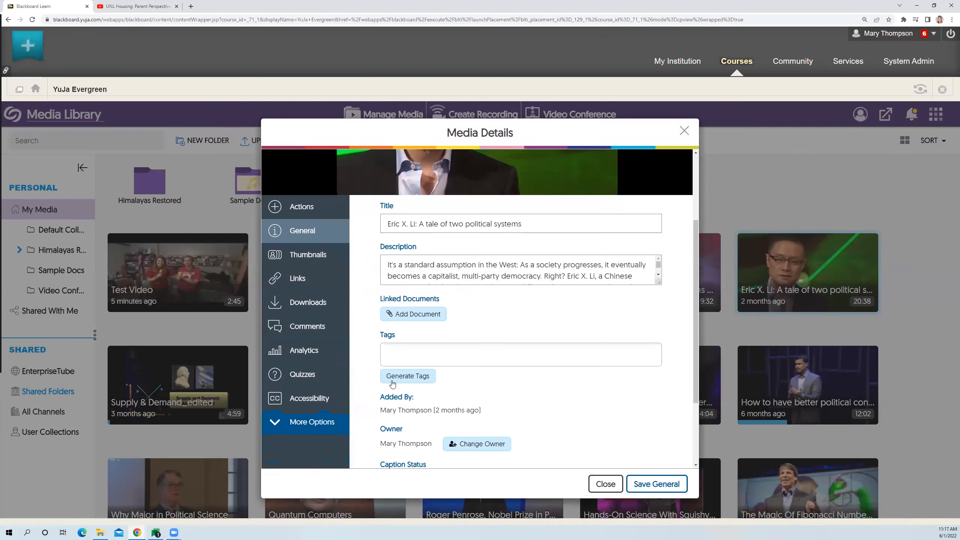
left_click(331, 400)
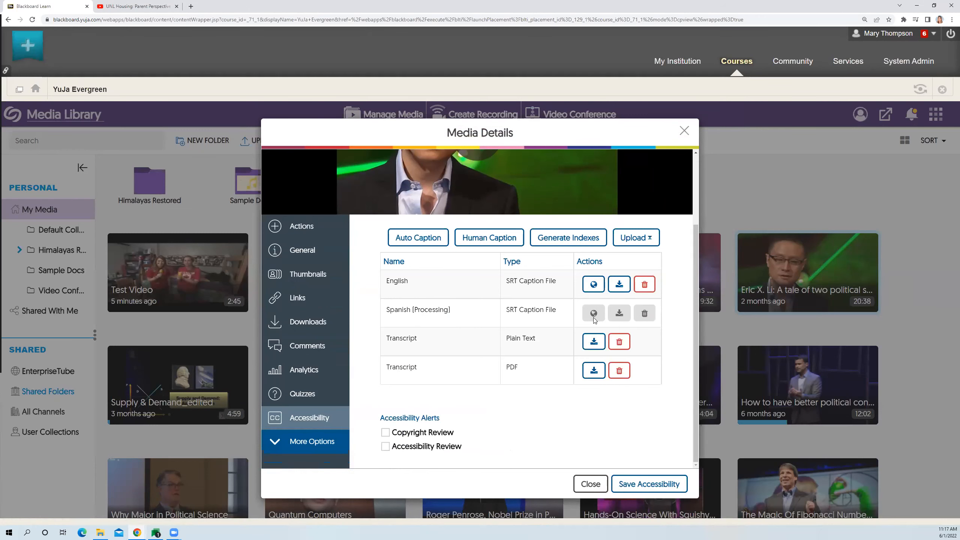
left_click(593, 484)
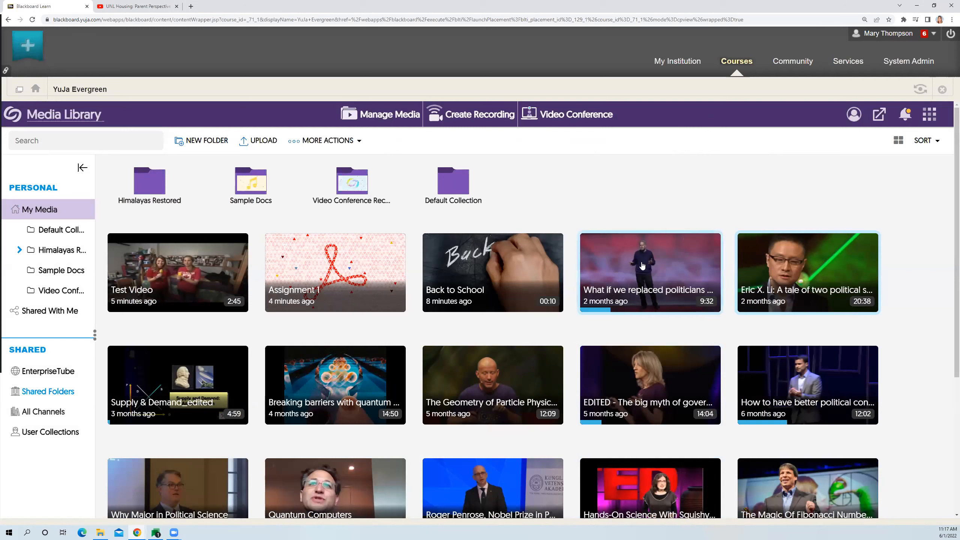
- Open "Eric X. Li: A tale of two political systems" for viewing and examine its description and its categories as a word cloud and a list
left_click(775, 301)
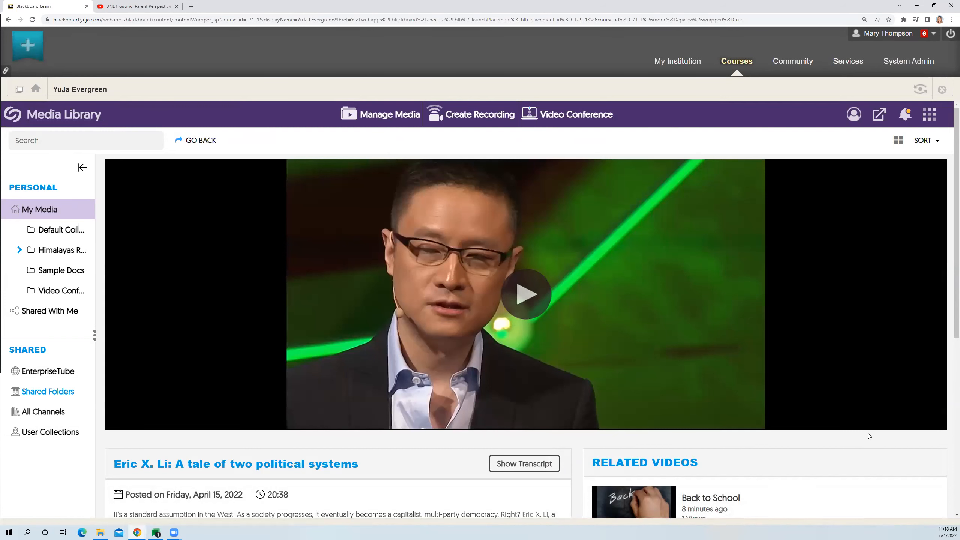
scroll(870, 436, "down", 1)
scroll(871, 439, "down", 4)
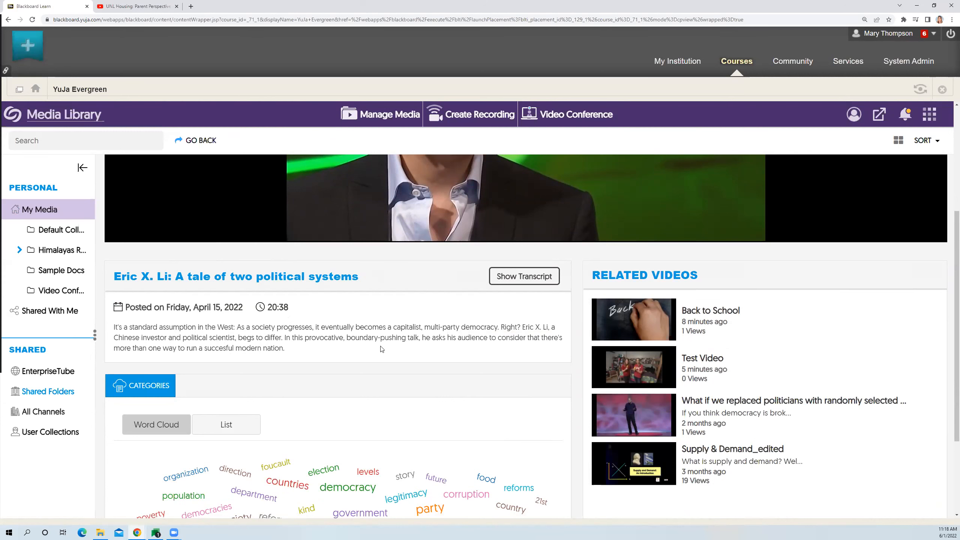
scroll(382, 350, "down", 3)
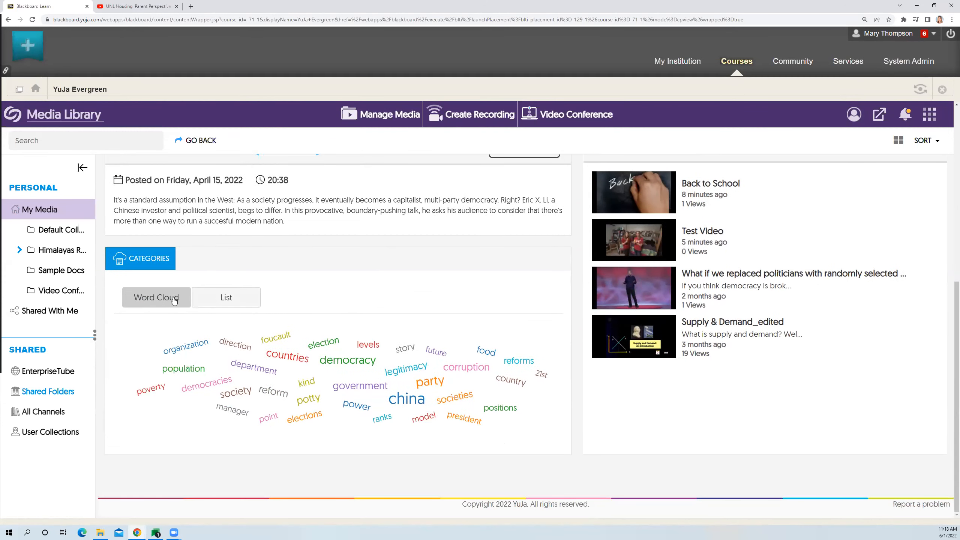
left_click(223, 303)
scroll(420, 366, "down", 2)
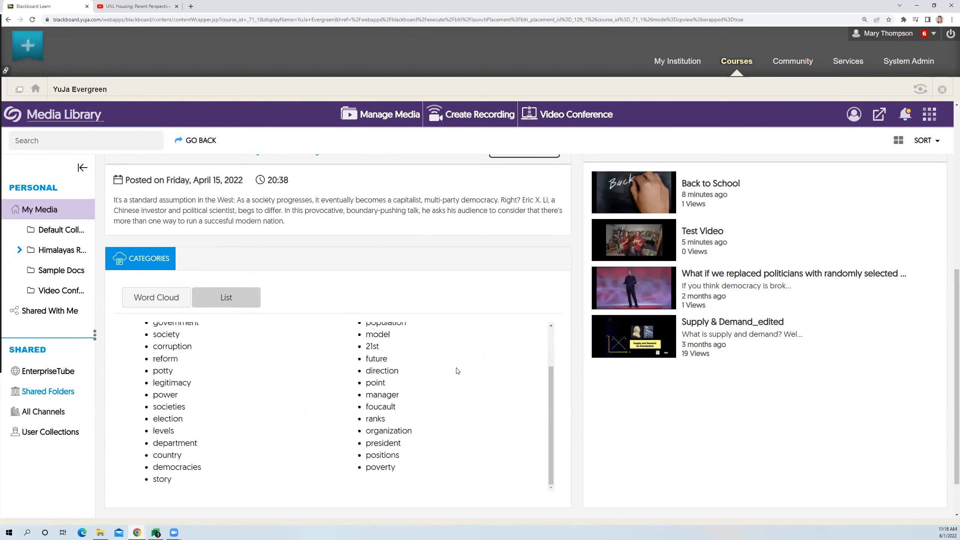
scroll(469, 374, "up", 5)
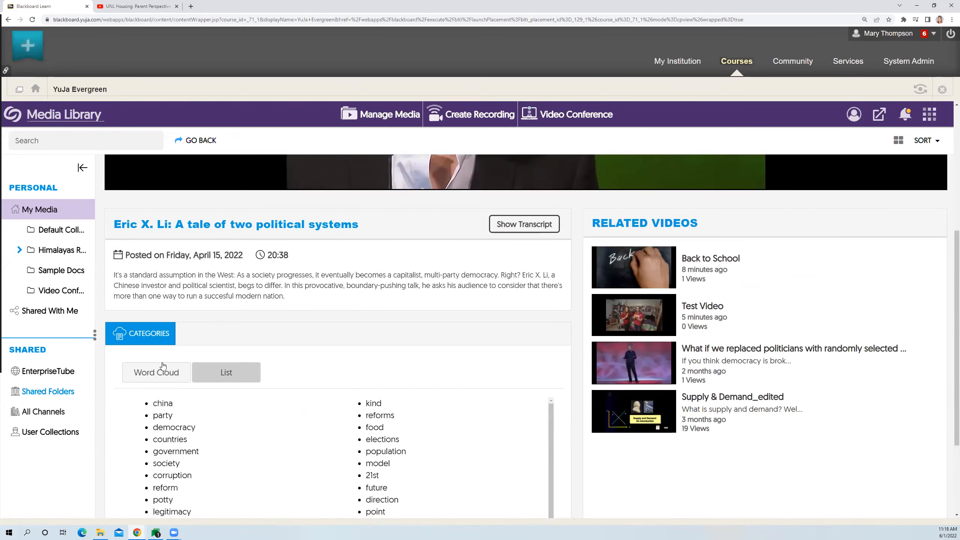
scroll(455, 334, "up", 5)
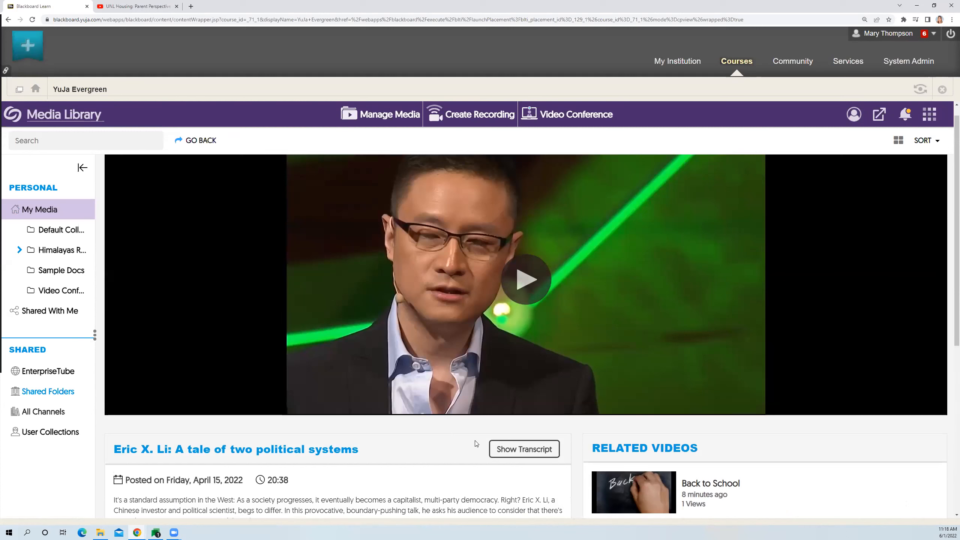
- Show the transcript beside the video, play the talk from about 02:23 with sound on, and look through the transcript text
left_click(516, 455)
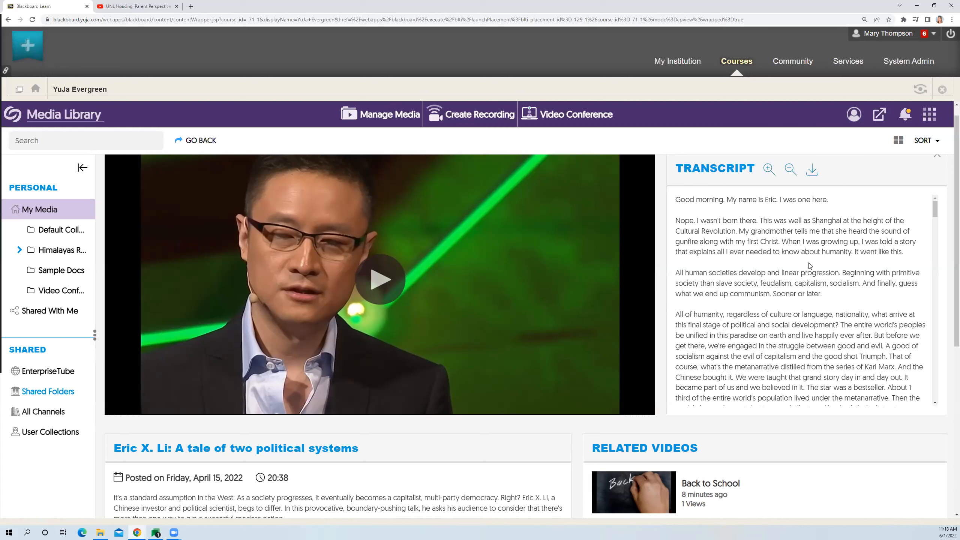
left_click(378, 283)
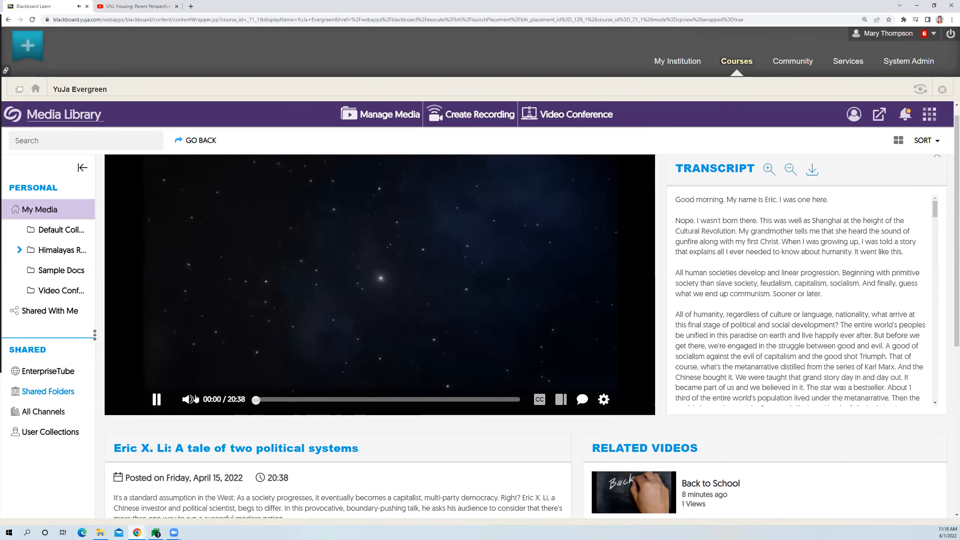
left_click(285, 400)
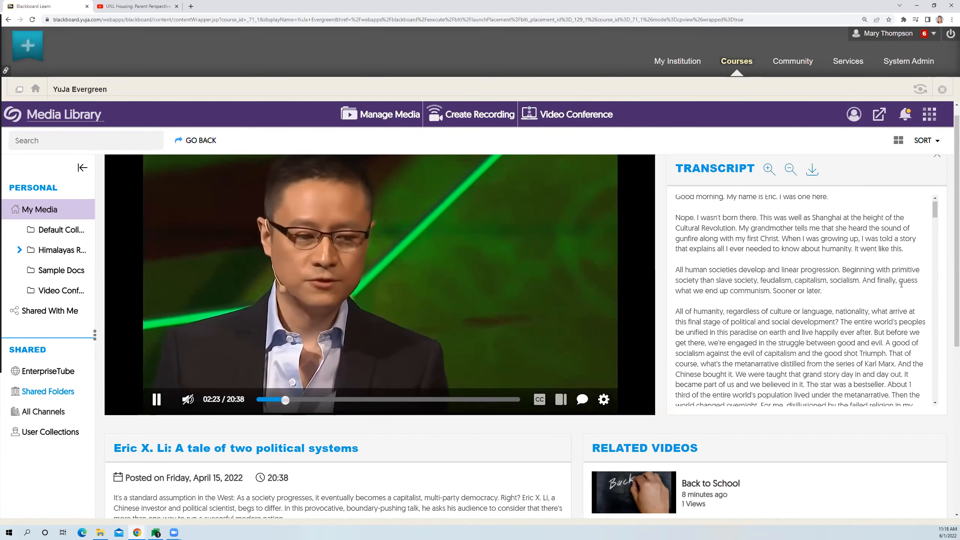
left_click(188, 400)
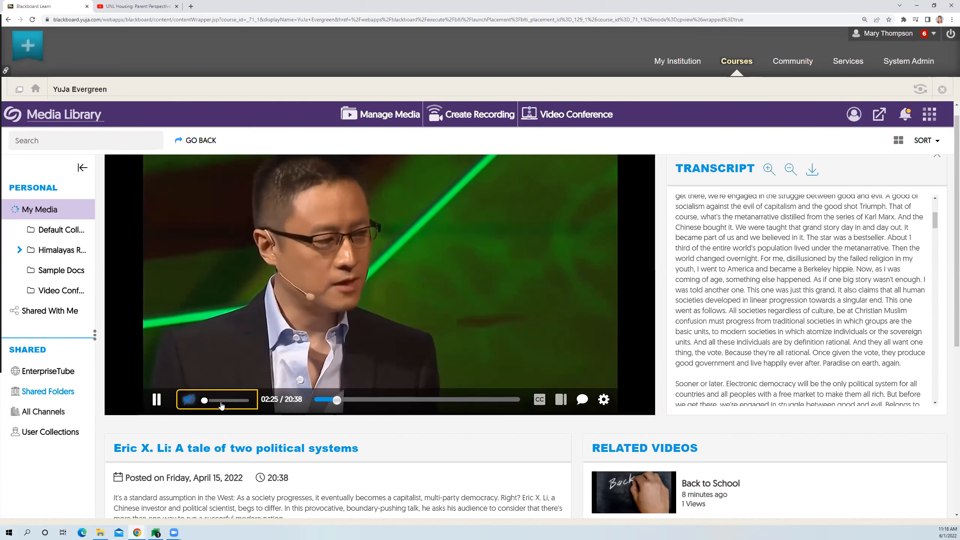
scroll(830, 276, "up", 5)
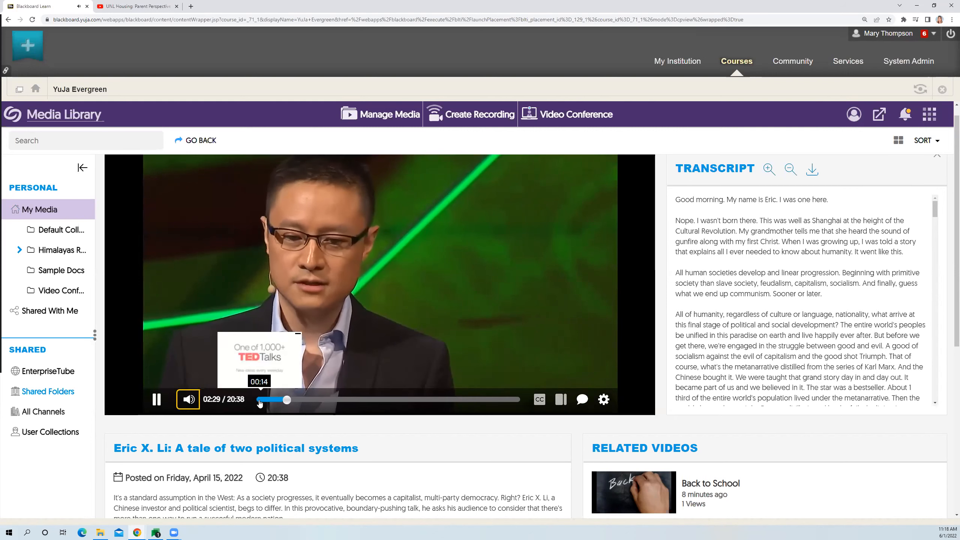
- Replay the video from near its beginning, pause it during the introduction, and skim the transcript from its opening lines
left_click(258, 400)
left_click(156, 401)
left_click(156, 400)
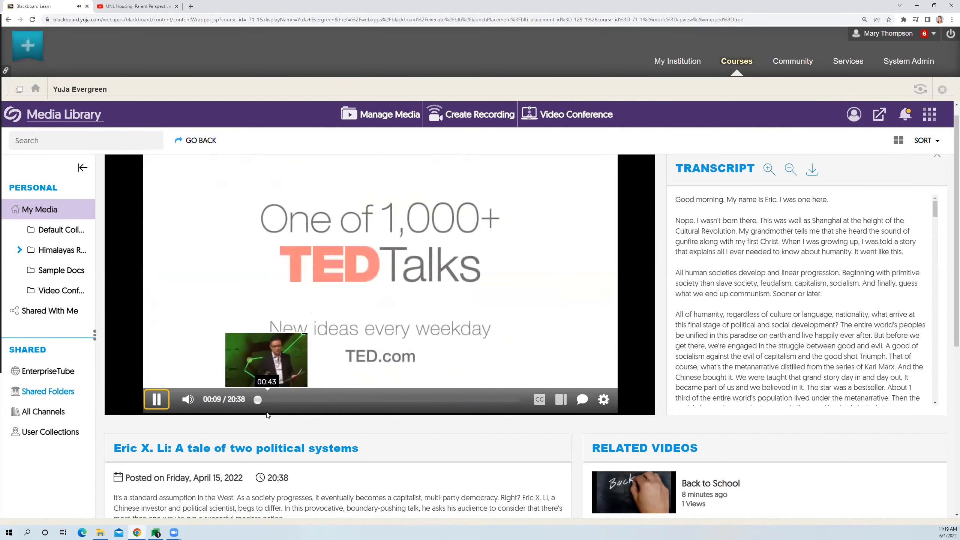
scroll(355, 426, "up", 1)
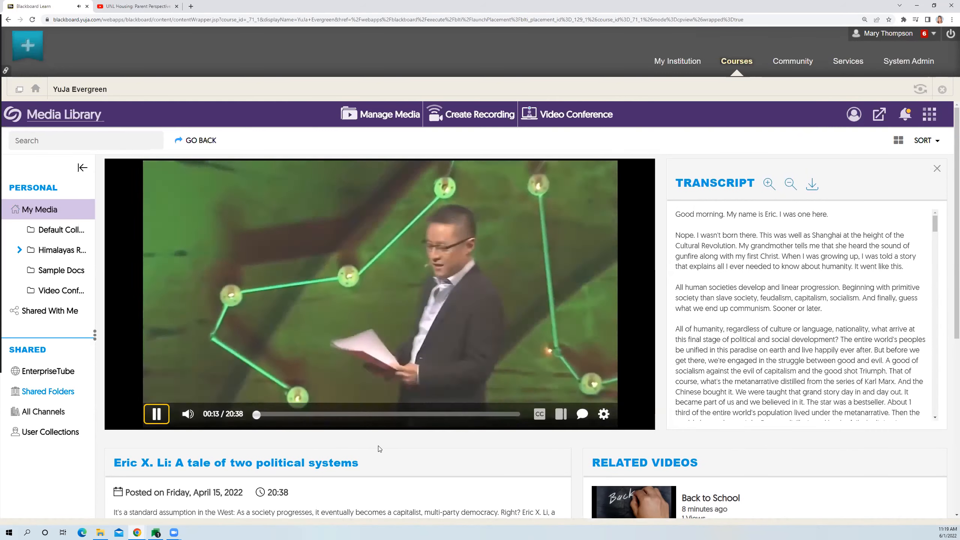
left_click(156, 414)
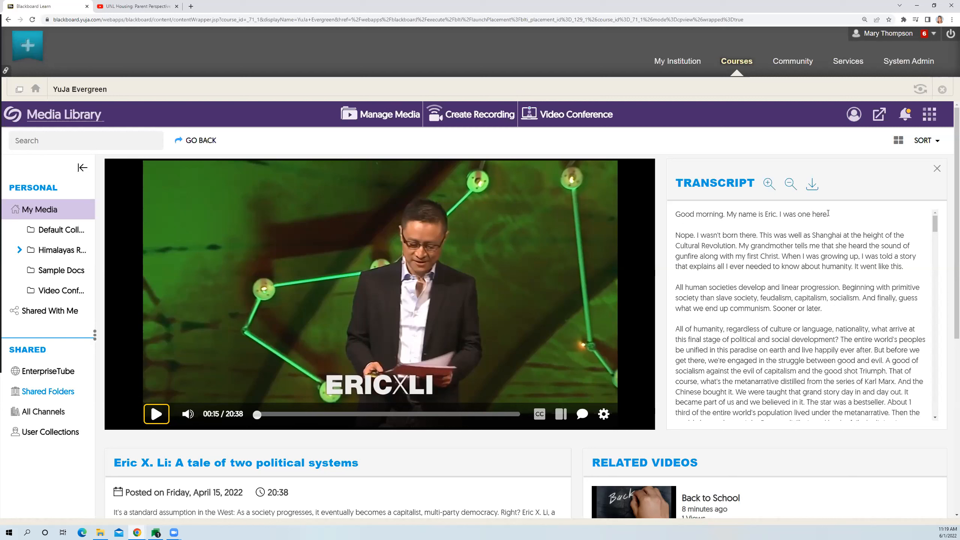
scroll(856, 266, "down", 10)
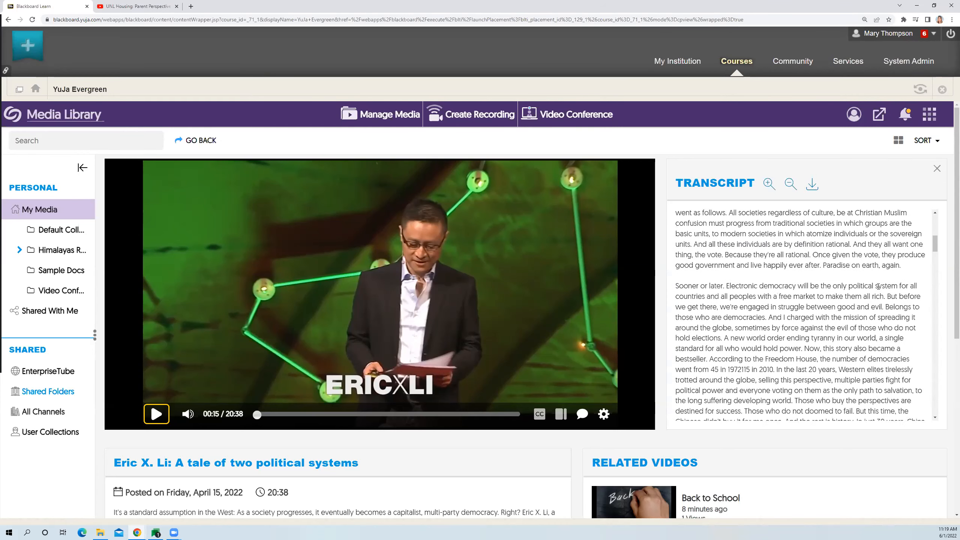
scroll(876, 275, "up", 10)
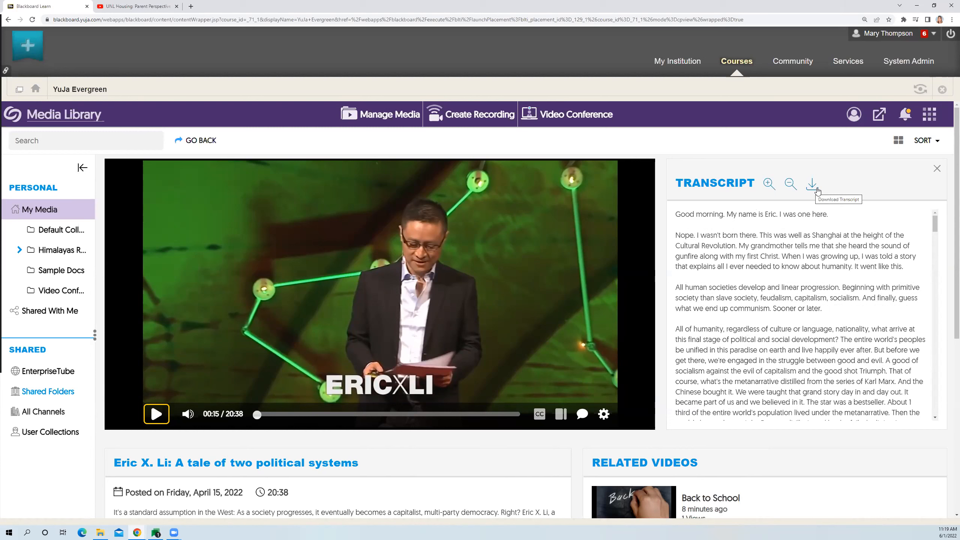
- Hide the transcript beside the video and turn on the closed captions
left_click(937, 168)
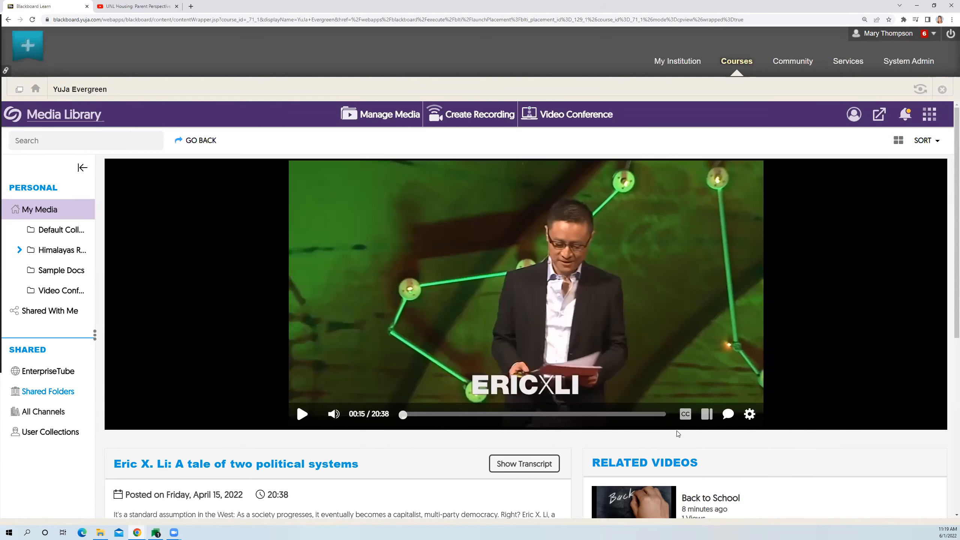
left_click(686, 414)
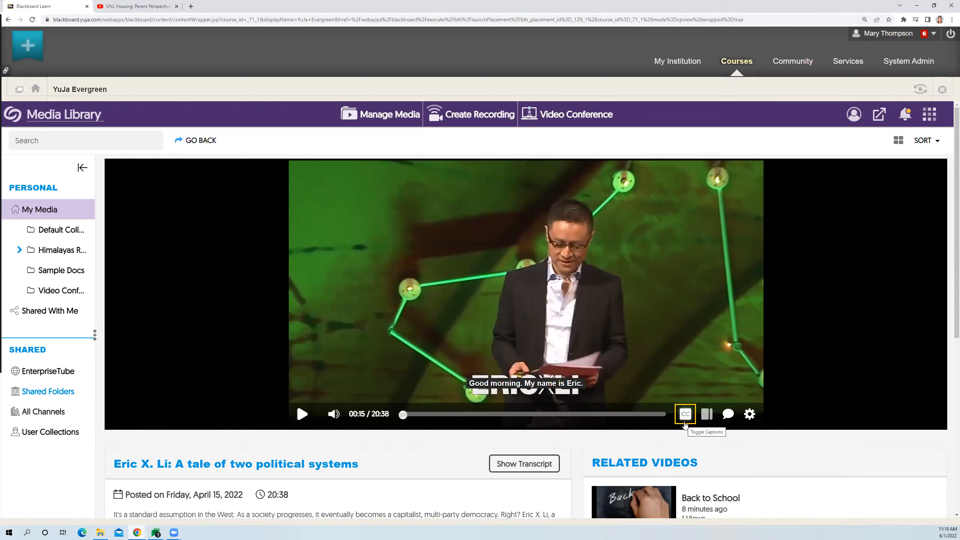
- Show the video's search panel and browse its index, jumping to the "Operationally Politically Rigid" entry at 05:35
left_click(707, 421)
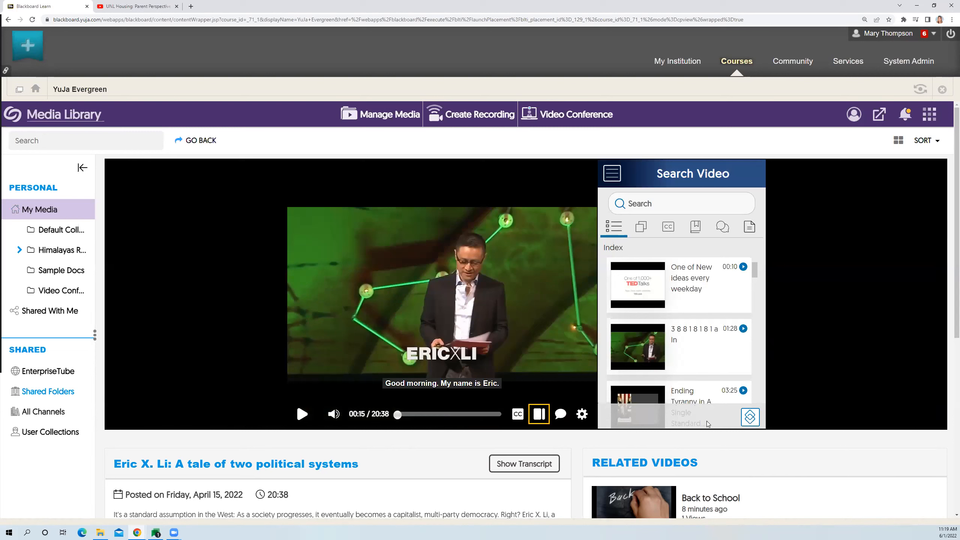
scroll(721, 294, "down", 3)
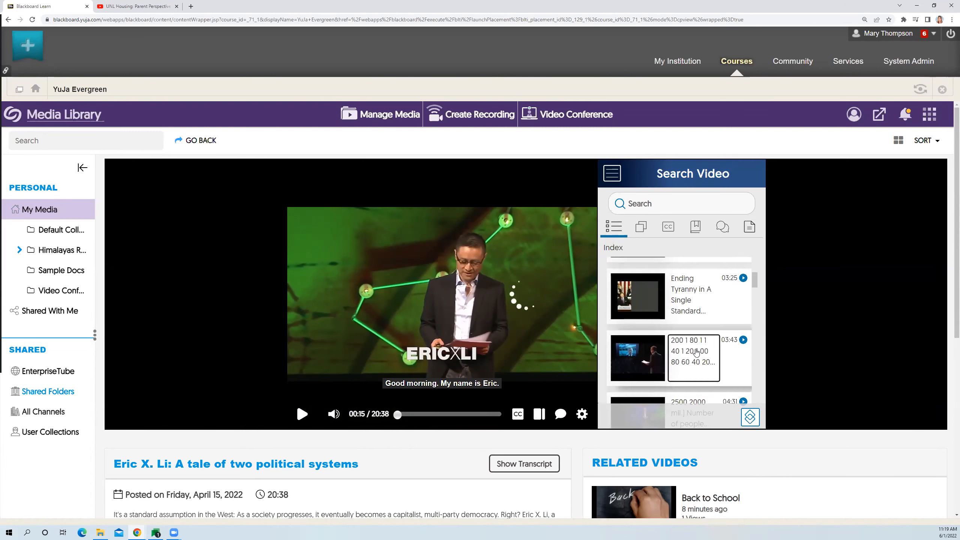
left_click(697, 353)
scroll(697, 351, "down", 3)
left_click(697, 350)
scroll(680, 340, "down", 2)
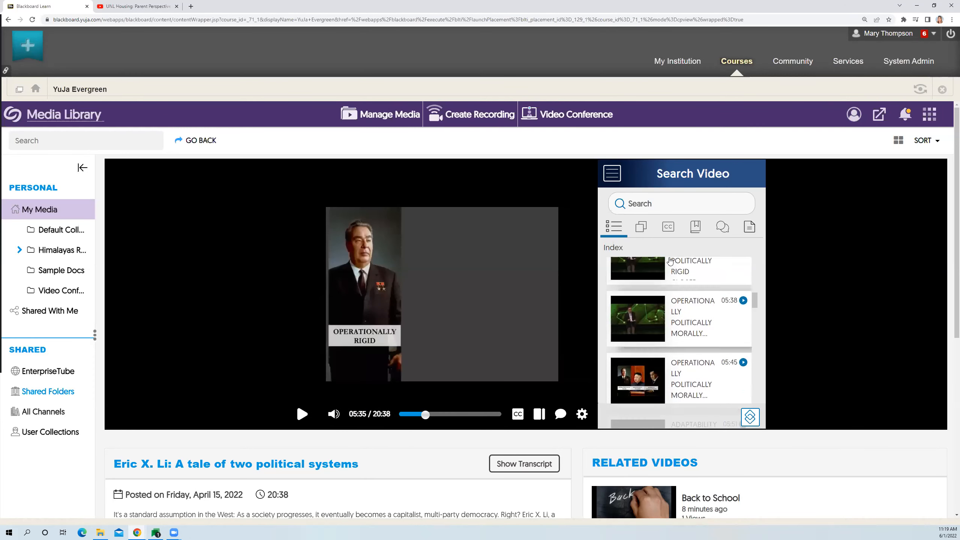
- Browse the video's slides and jump to the "Adaptability Meritocracy Legitimacy" slide at 05:53
left_click(643, 235)
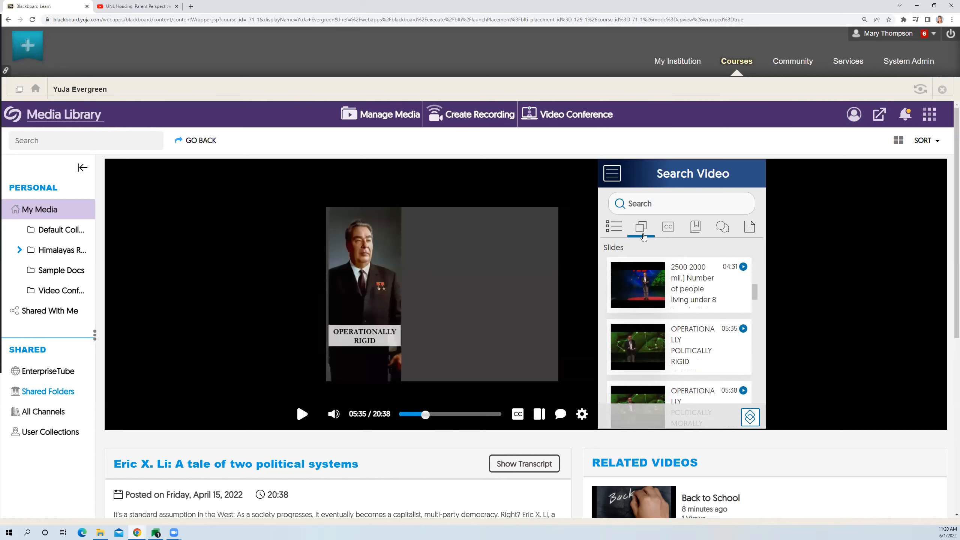
scroll(797, 346, "down", 4)
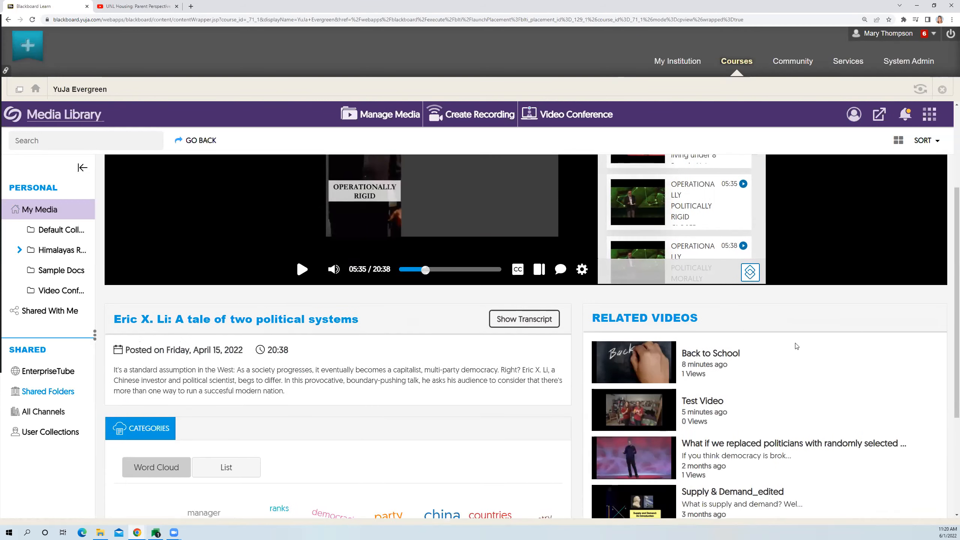
scroll(797, 346, "up", 4)
left_click_drag(757, 295, 760, 316)
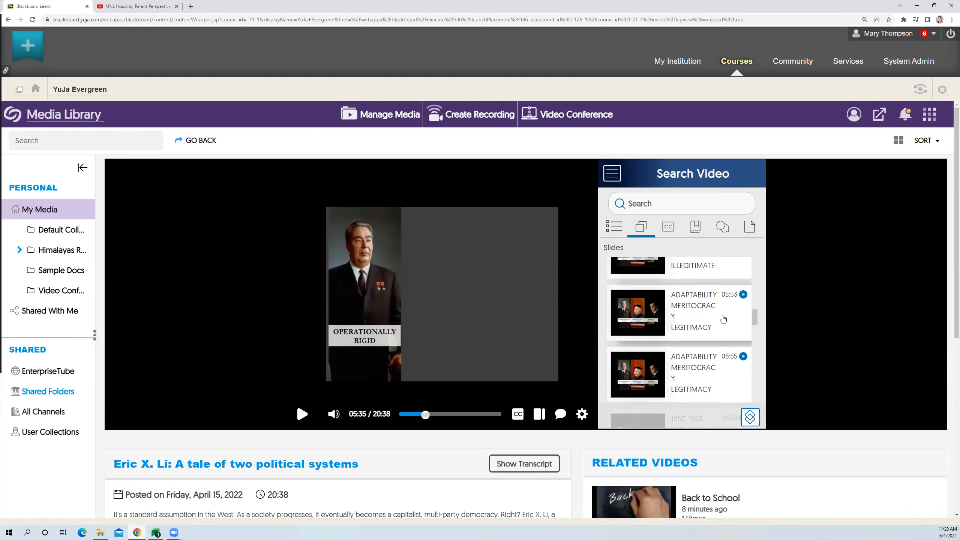
left_click(723, 318)
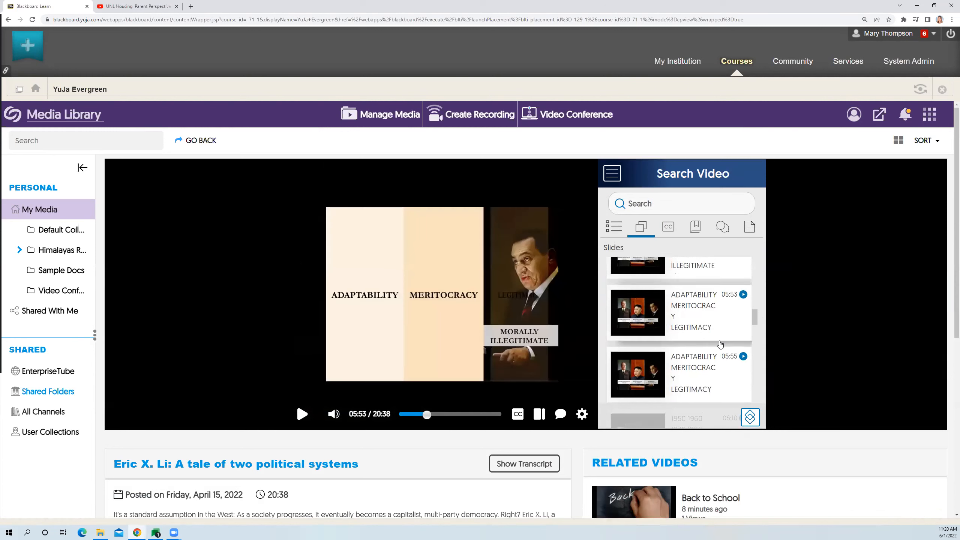
- Look through the time-stamped captions of the video, moving back from the current point toward the earlier lines
left_click(670, 229)
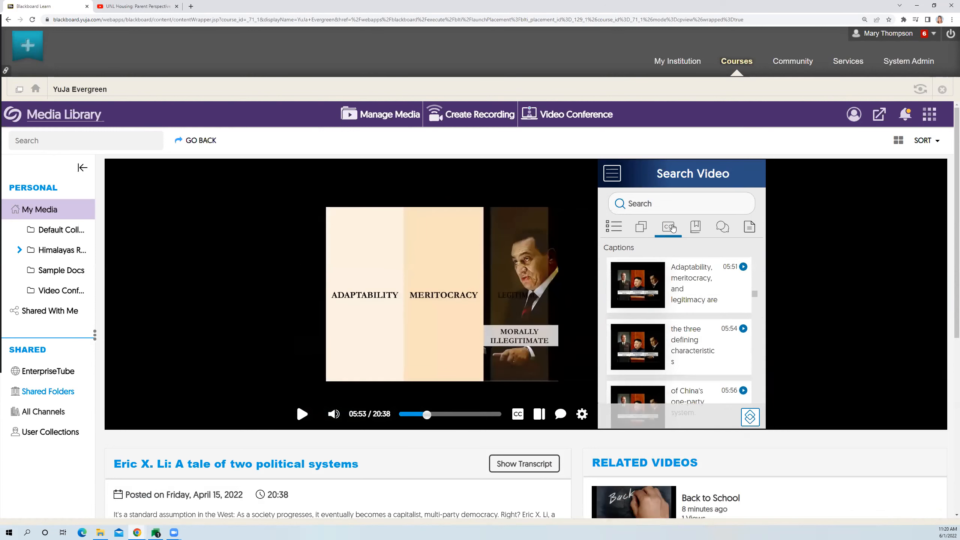
scroll(732, 278, "up", 10)
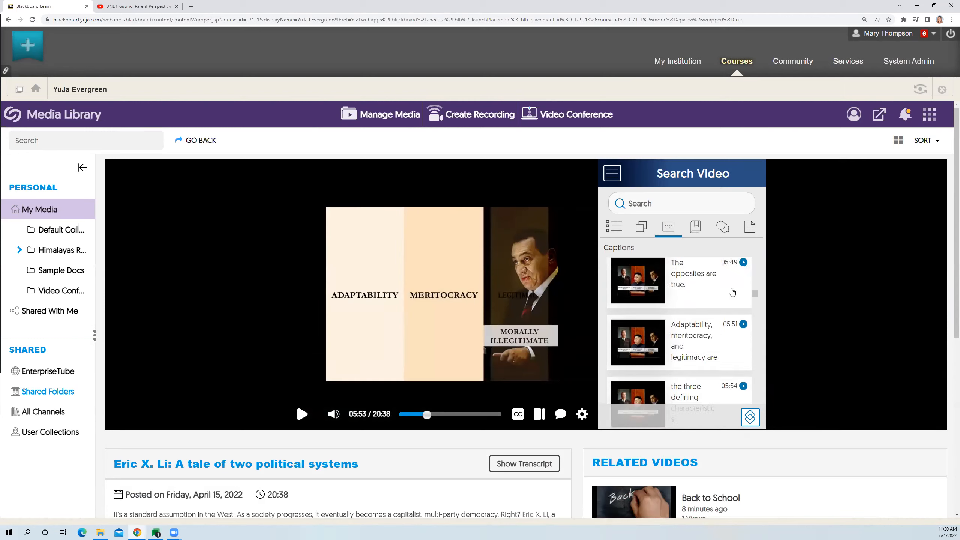
scroll(737, 303, "down", 3)
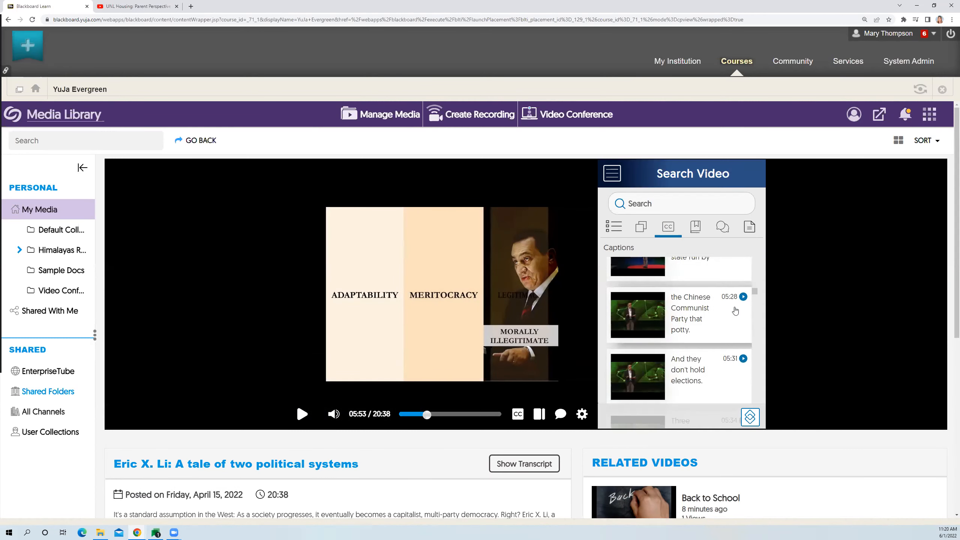
scroll(693, 308, "down", 1)
scroll(694, 308, "up", 3)
scroll(694, 308, "up", 10)
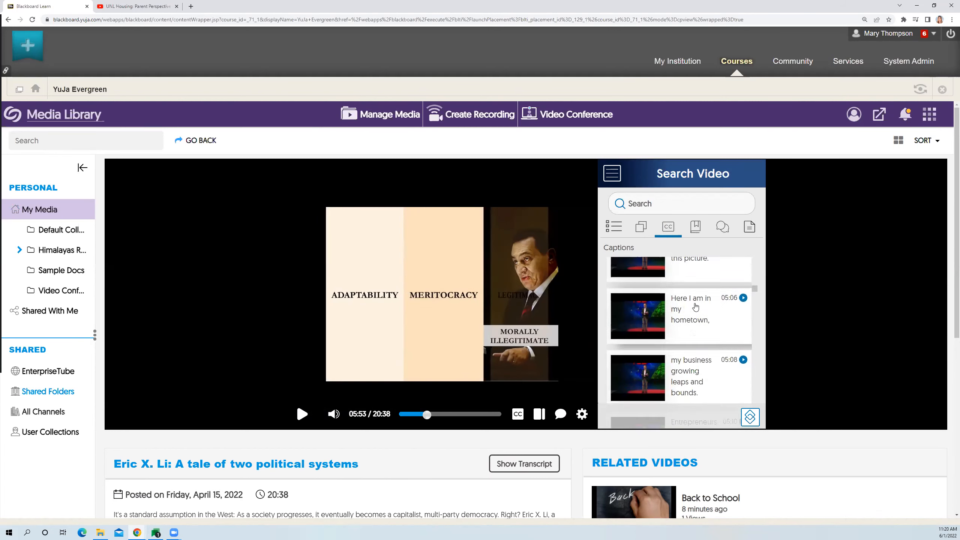
scroll(697, 298, "up", 3)
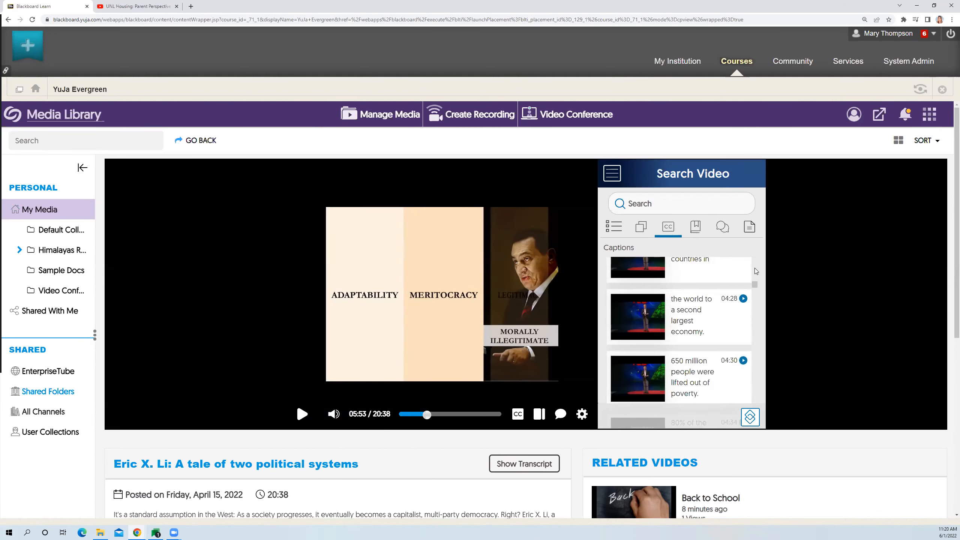
left_click_drag(755, 268, 755, 253)
- Check the video's notes area and post the comment "Hello!" at 05:53
left_click(697, 228)
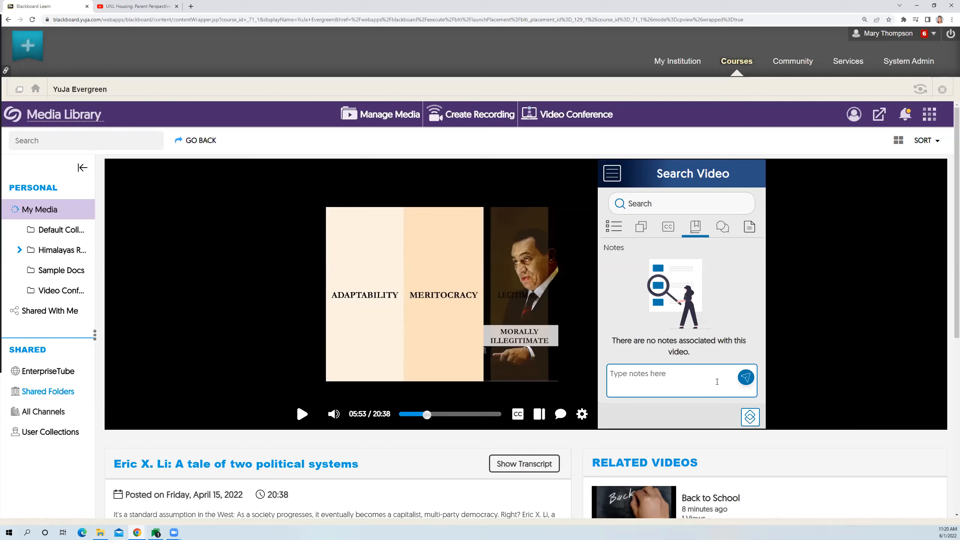
left_click(724, 230)
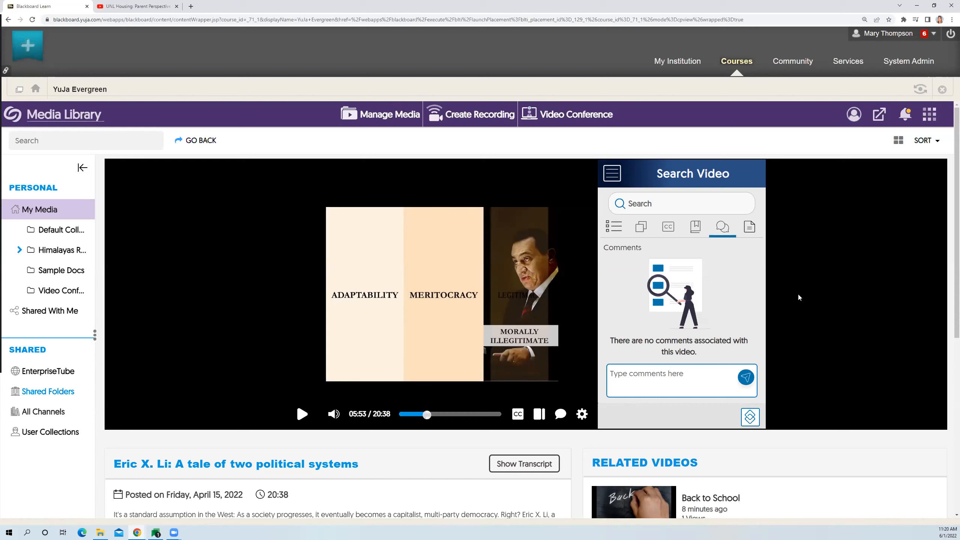
left_click(645, 373)
type("Hello!")
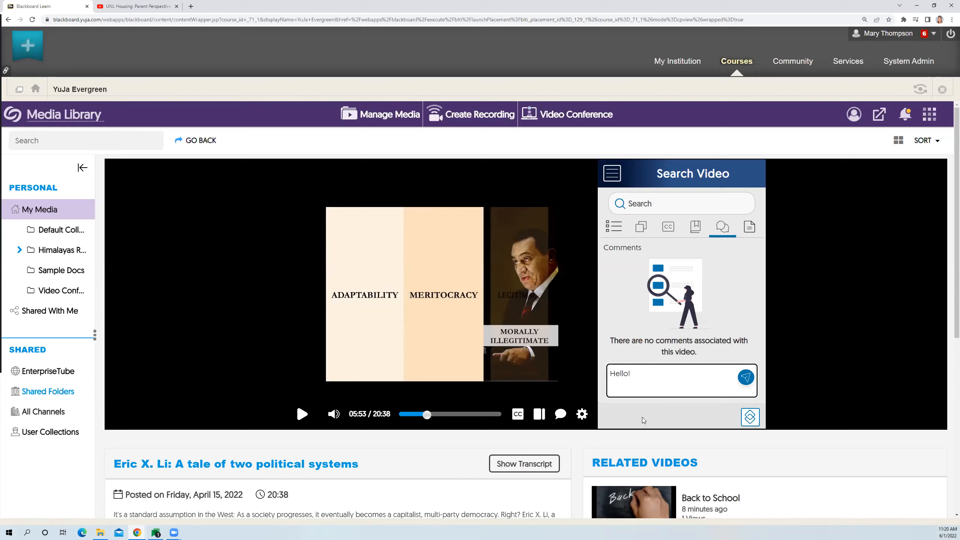
left_click(748, 382)
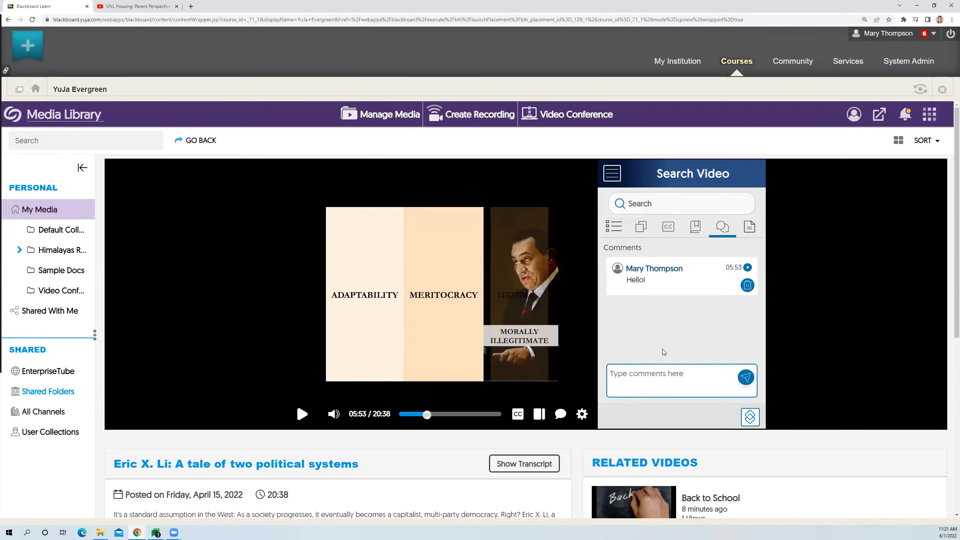
- View the video's attached resources and examine the player settings, including the playback speed choices
left_click(752, 228)
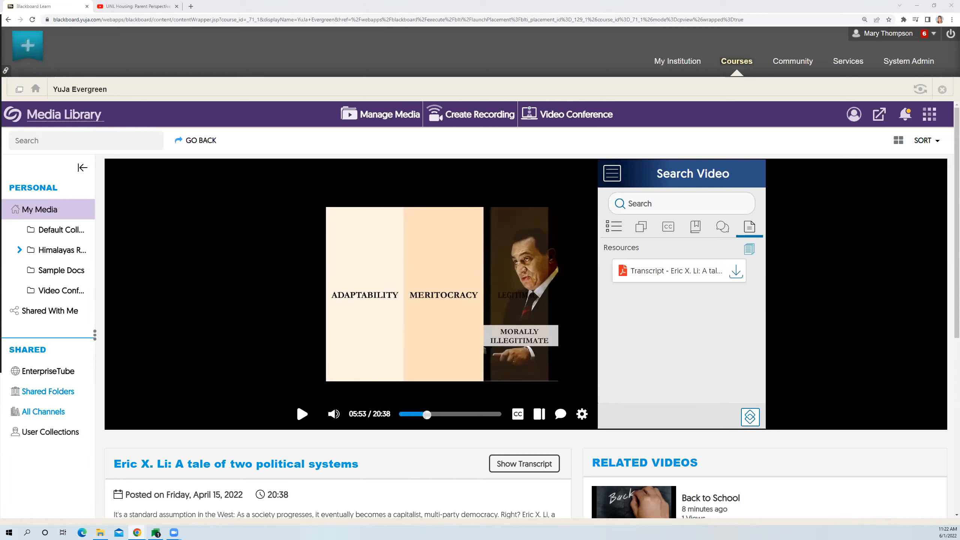
left_click(583, 416)
left_click(582, 416)
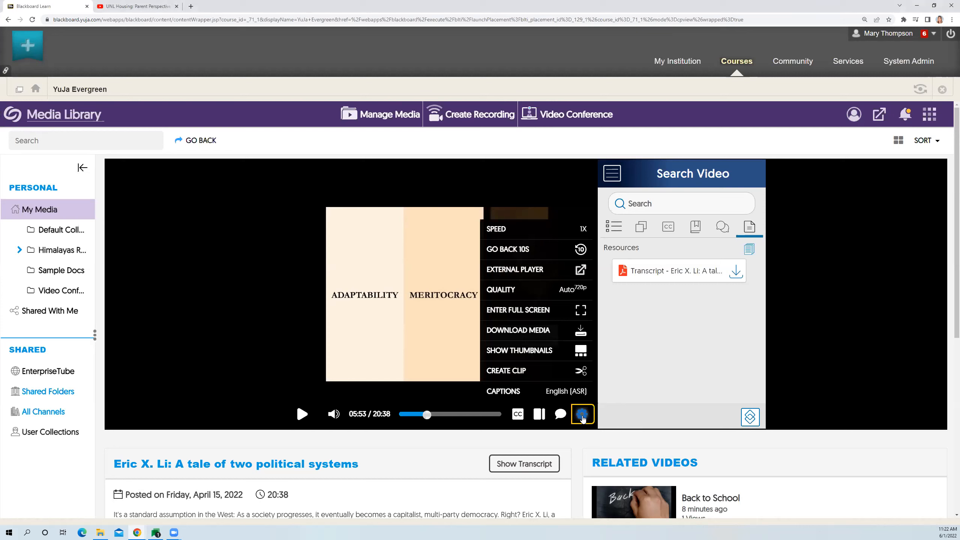
left_click(556, 234)
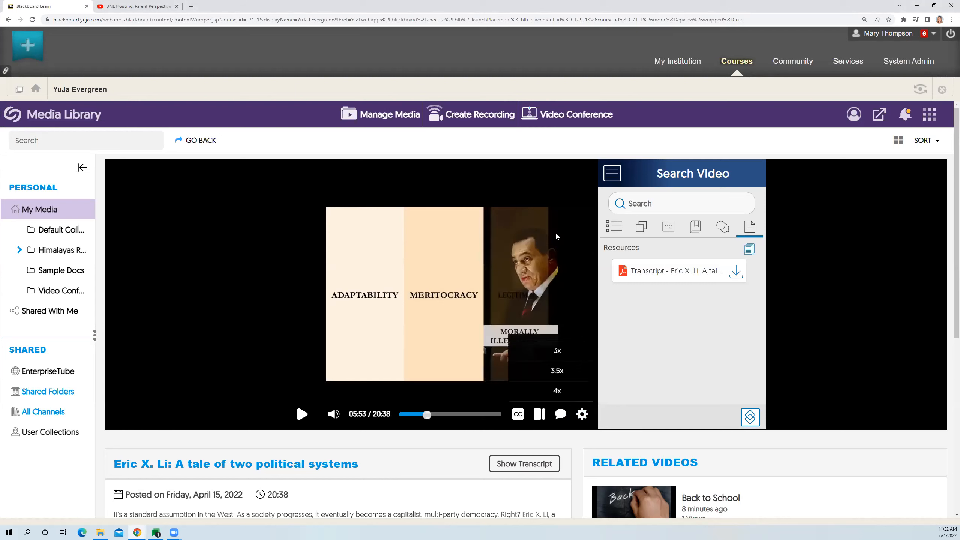
left_click(575, 416)
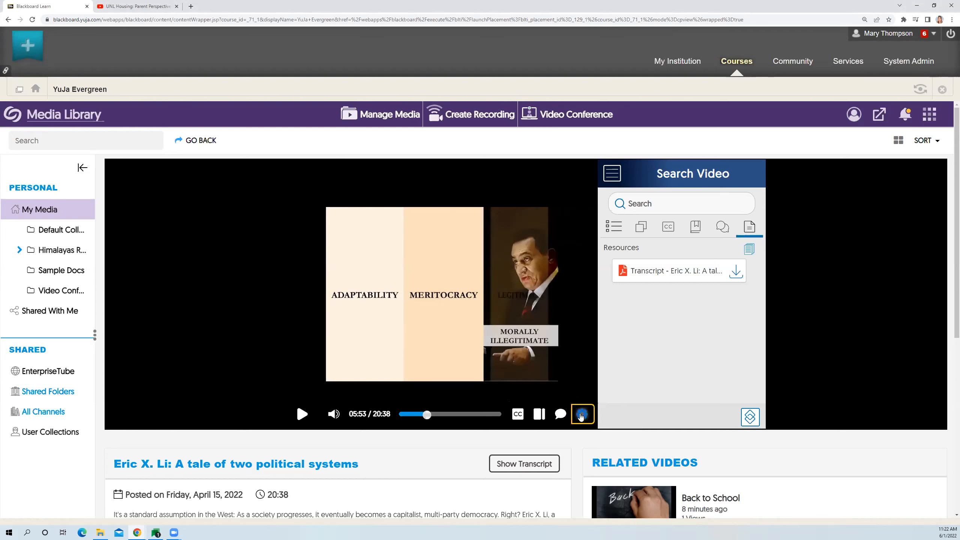
left_click(580, 414)
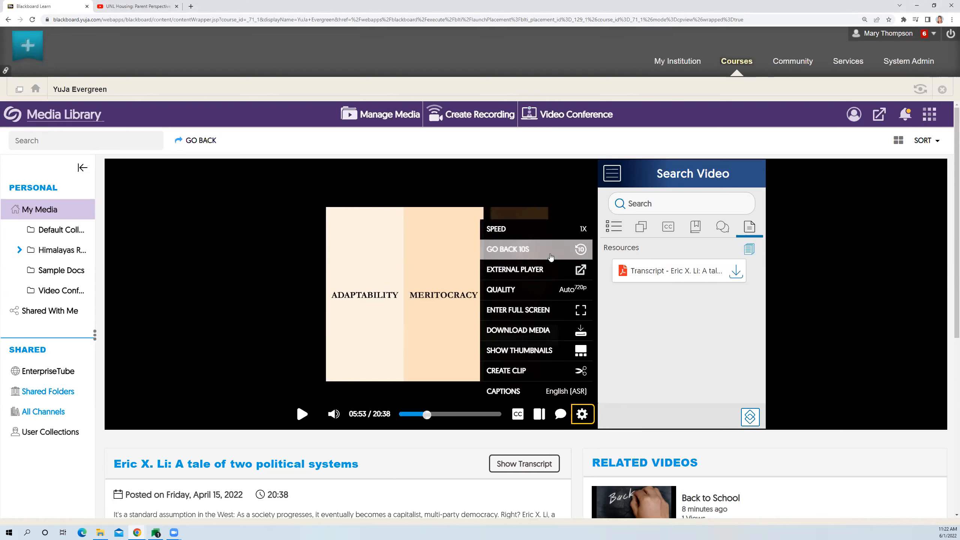
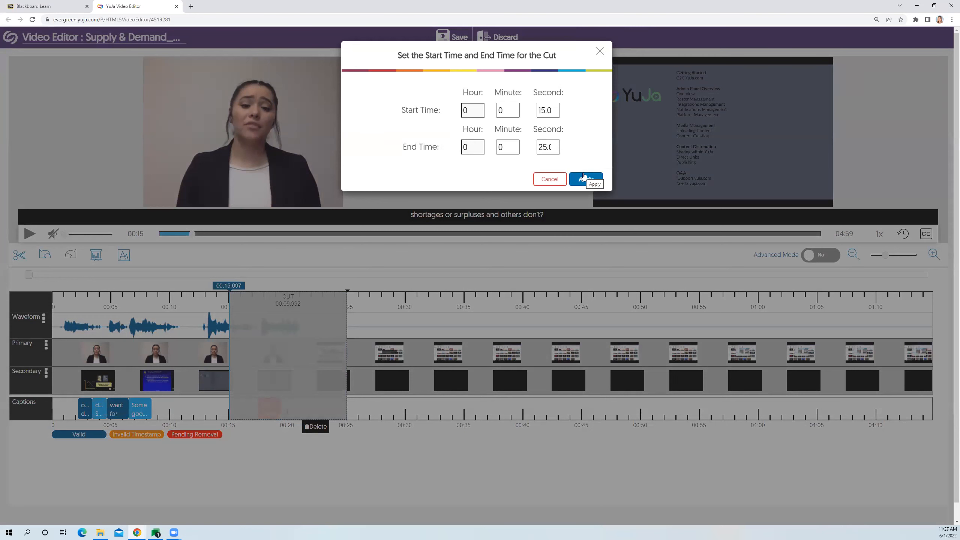
- Apply the cut from 15 to 25 seconds on the timeline
left_click(588, 181)
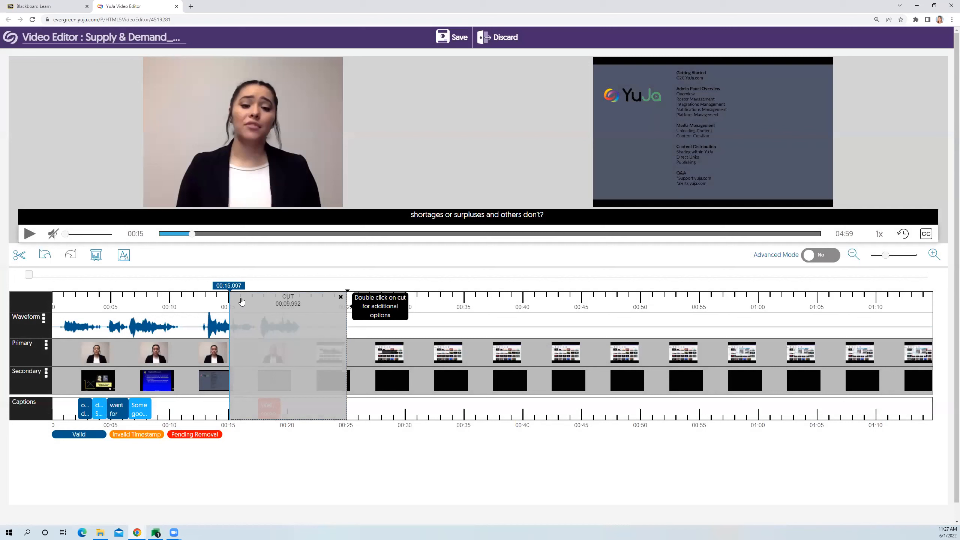
- Start a slide override at about 00:30 using the hawaii.jpg image from the Desktop's Testing Material folder
left_click_drag(231, 287, 407, 286)
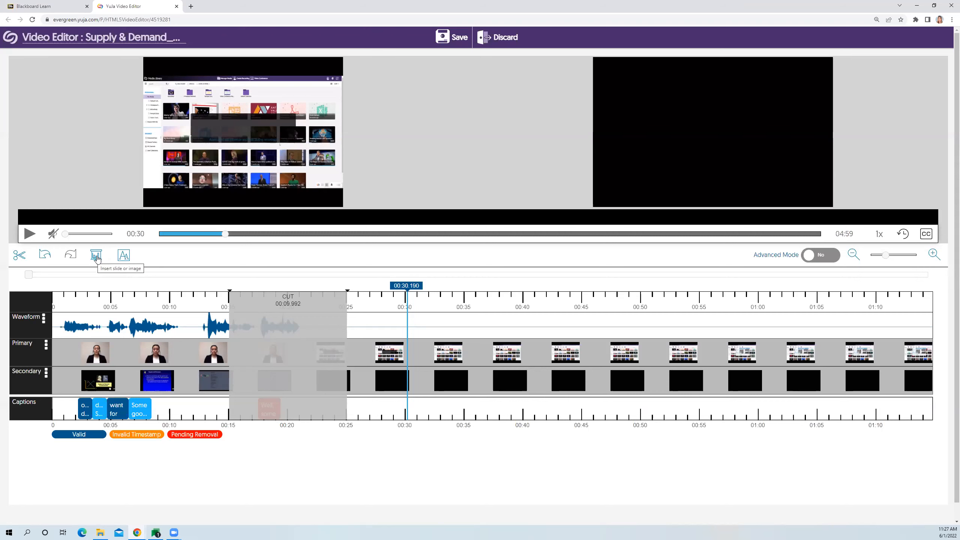
left_click(97, 258)
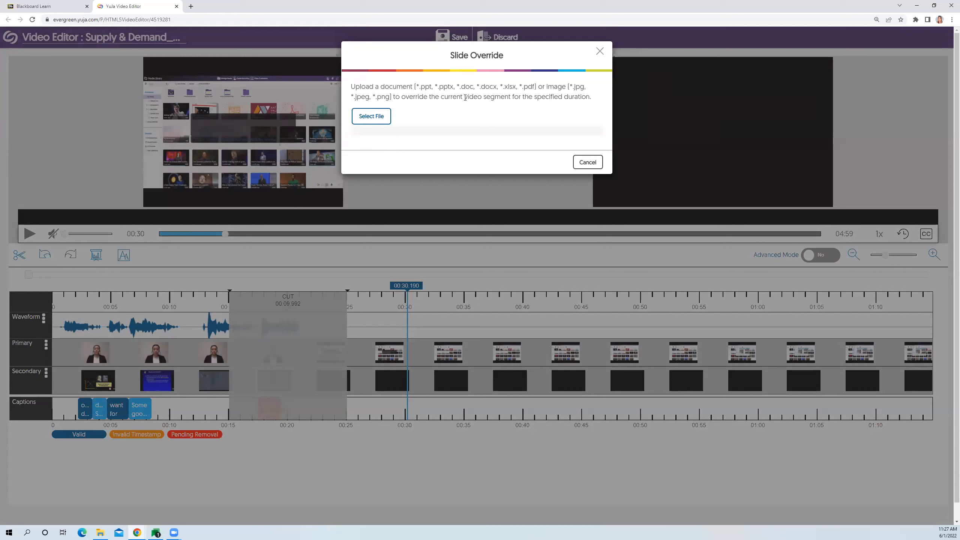
left_click(379, 118)
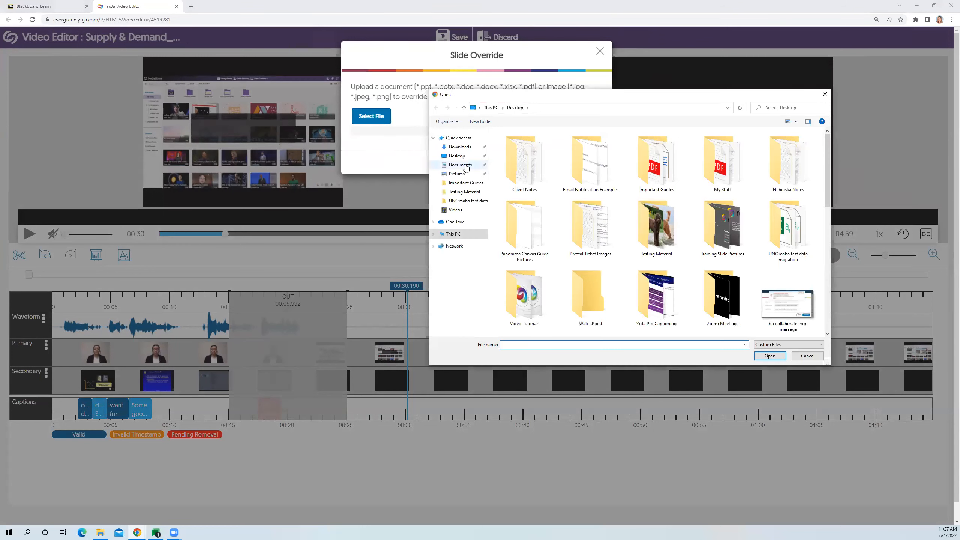
mouse_move(462, 157)
left_mouse_down()
mouse_move(488, 178)
mouse_move(472, 164)
left_mouse_up()
double_click(642, 222)
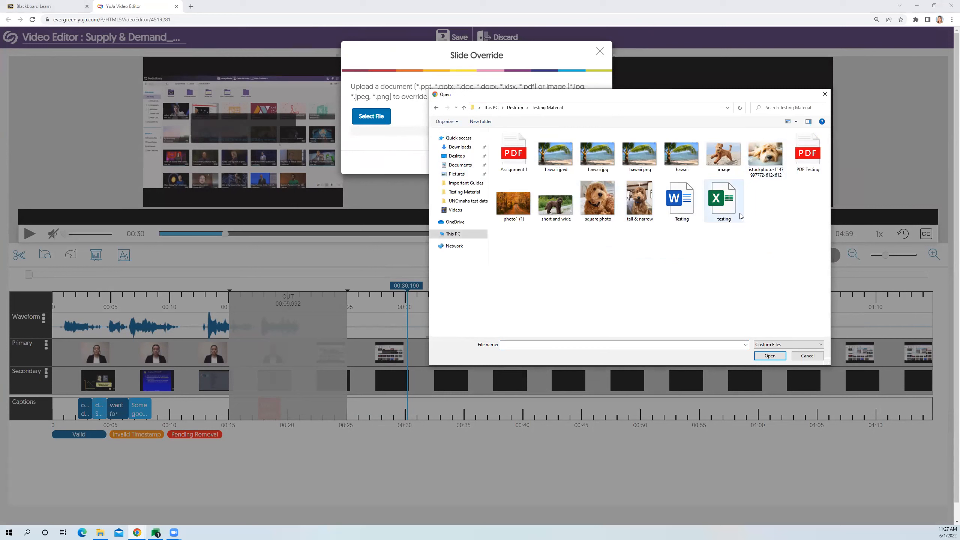
left_click(696, 162)
left_click(783, 357)
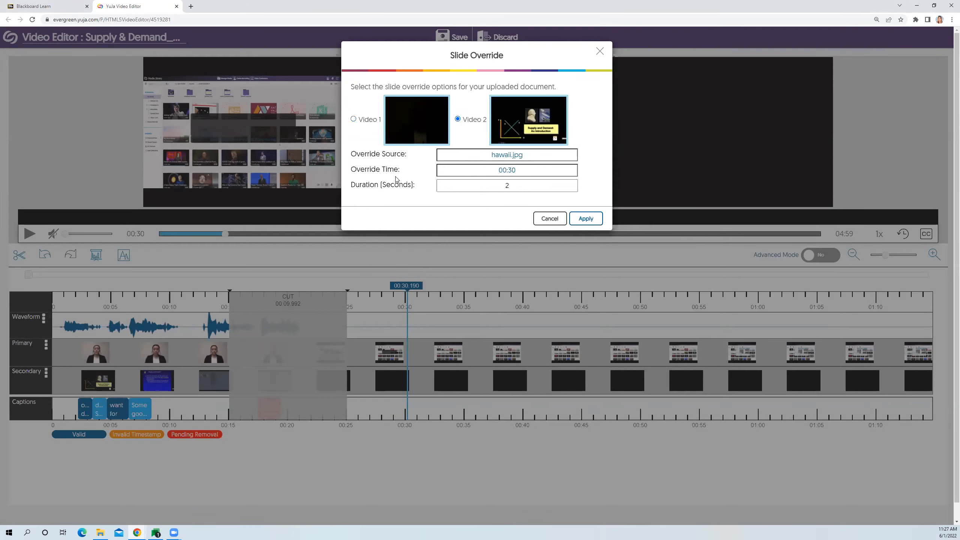
- Apply the hawaii.jpg override to Video 2 with a 10-second duration and briefly play back the segment
left_click(487, 186)
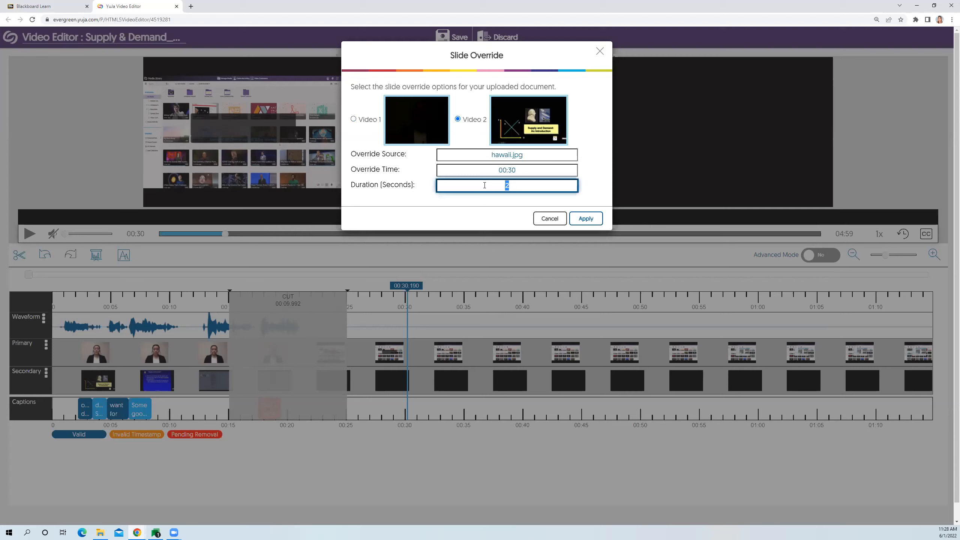
type("10")
left_click(586, 218)
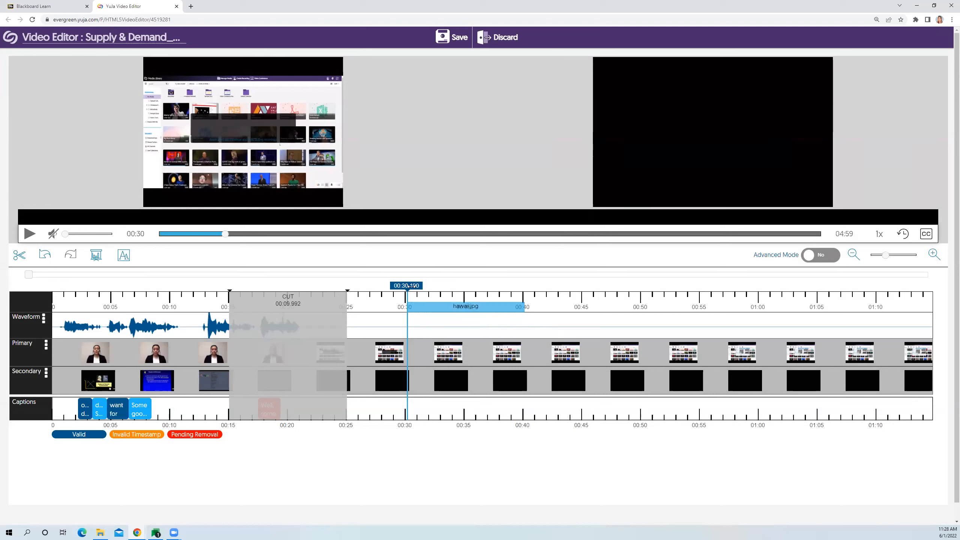
left_click(34, 237)
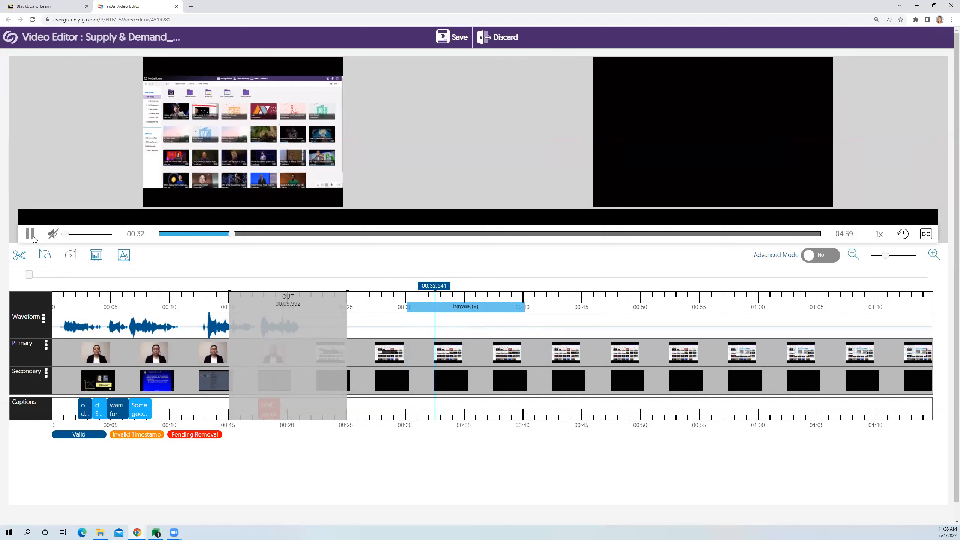
left_click(33, 238)
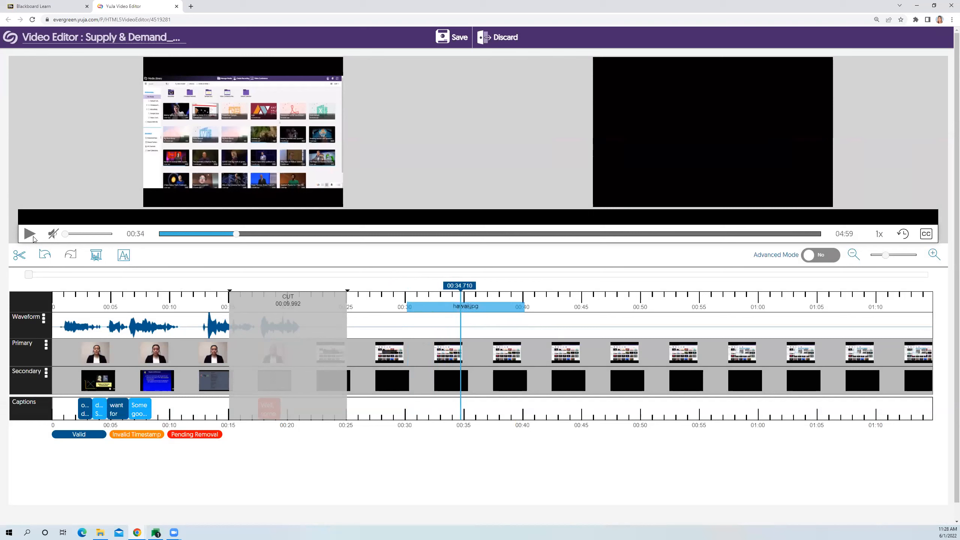
- Add the text overlay "Hello!" to Video 1 at about 00:40 with font size 49 and a 10-second duration
left_click_drag(450, 286, 528, 285)
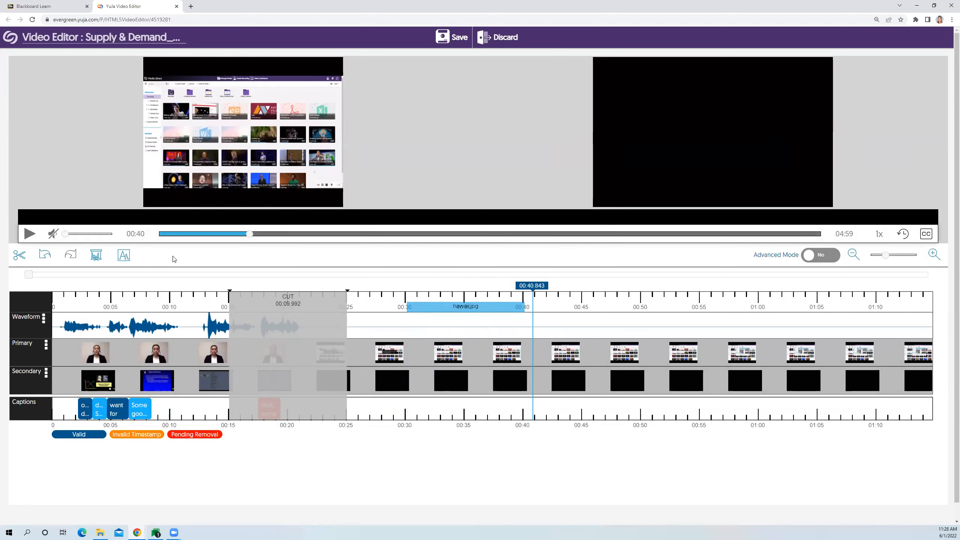
left_click(124, 256)
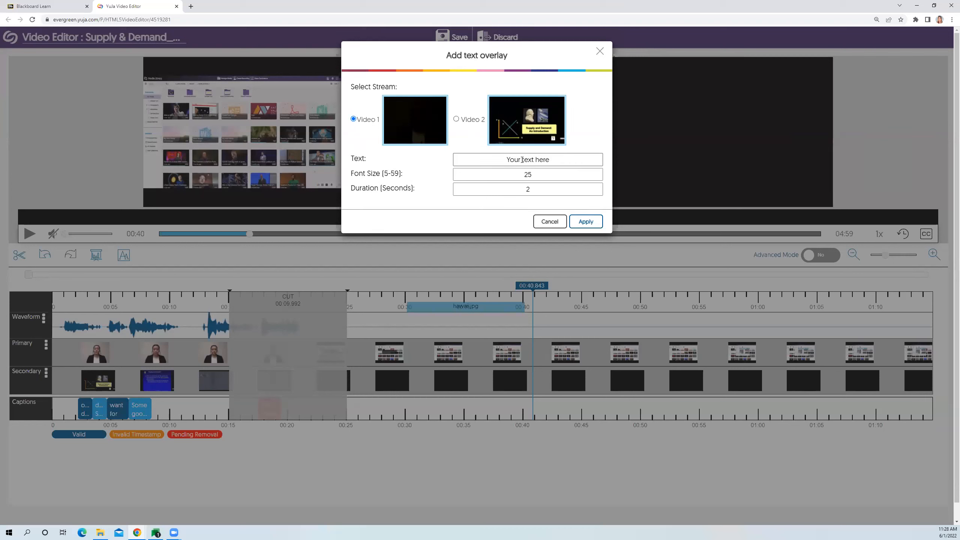
triple_click(537, 162)
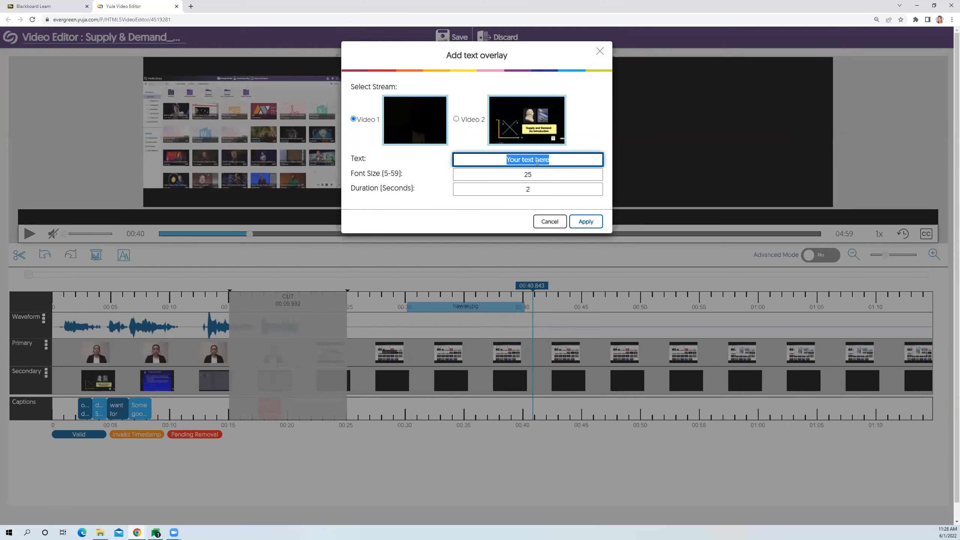
type("Hello!")
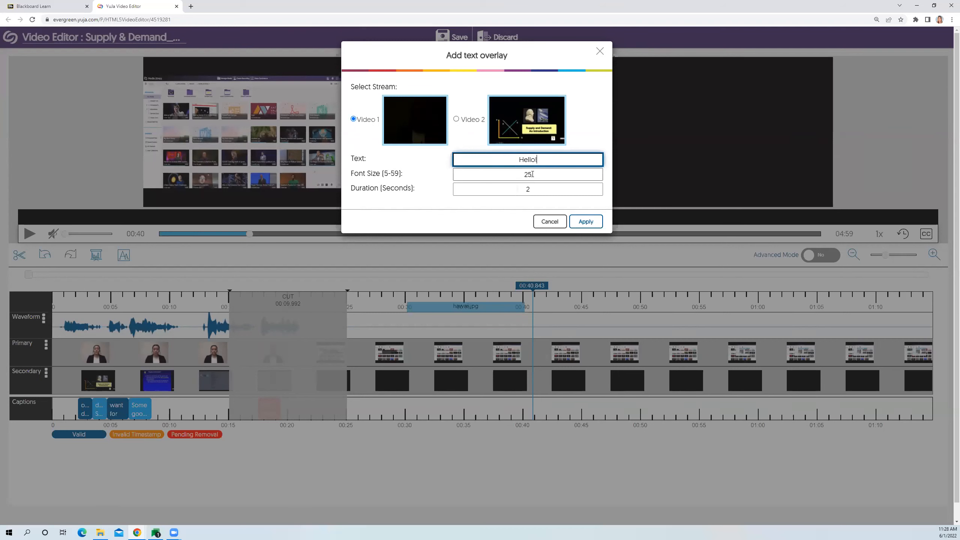
triple_click(509, 172)
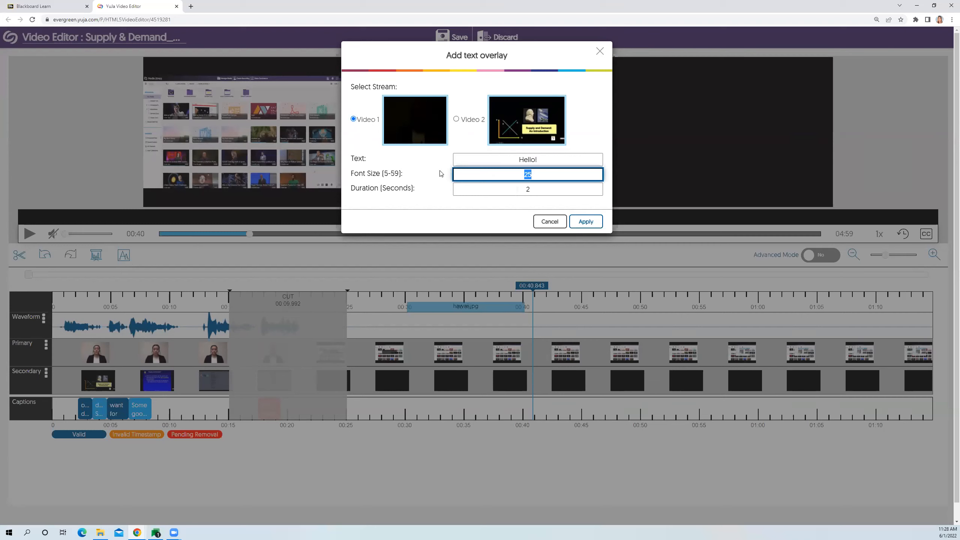
type("49")
triple_click(510, 192)
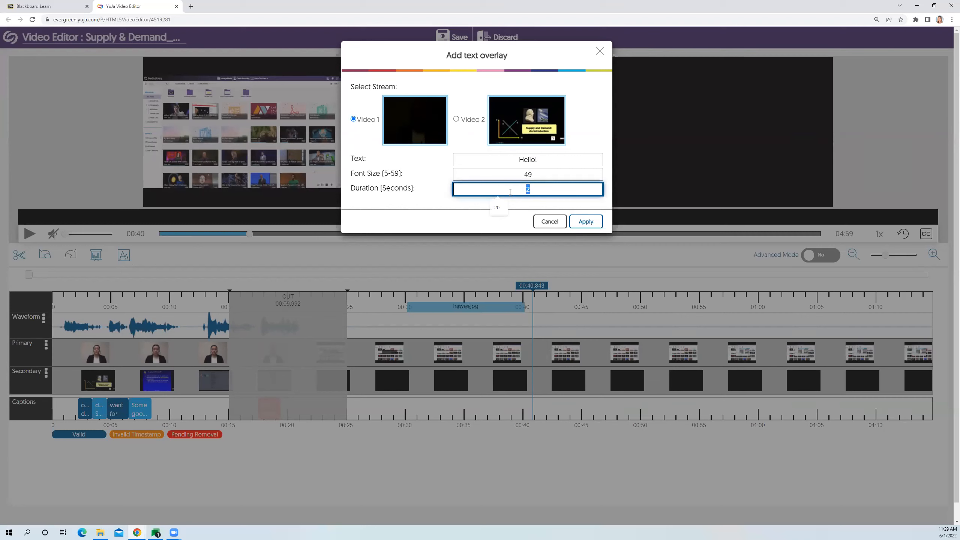
type("10")
left_click(588, 221)
left_click(576, 302)
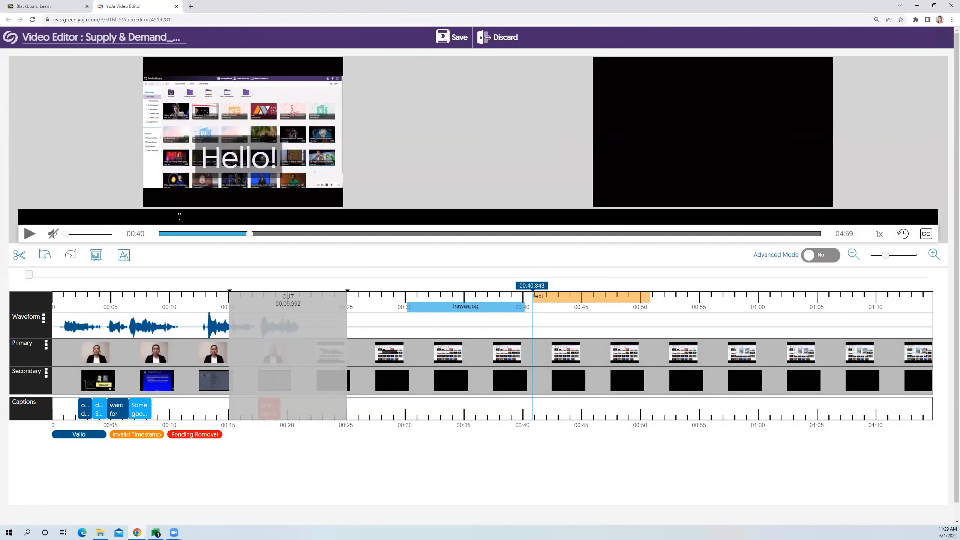
- Set the "Hello!" overlay's font size to 35 and move it toward the upper-left area of the primary video
mouse_move(235, 154)
mouse_move(246, 165)
left_mouse_down()
mouse_move(204, 189)
mouse_move(161, 138)
mouse_move(163, 91)
mouse_move(257, 89)
mouse_move(273, 162)
mouse_move(233, 156)
left_mouse_up()
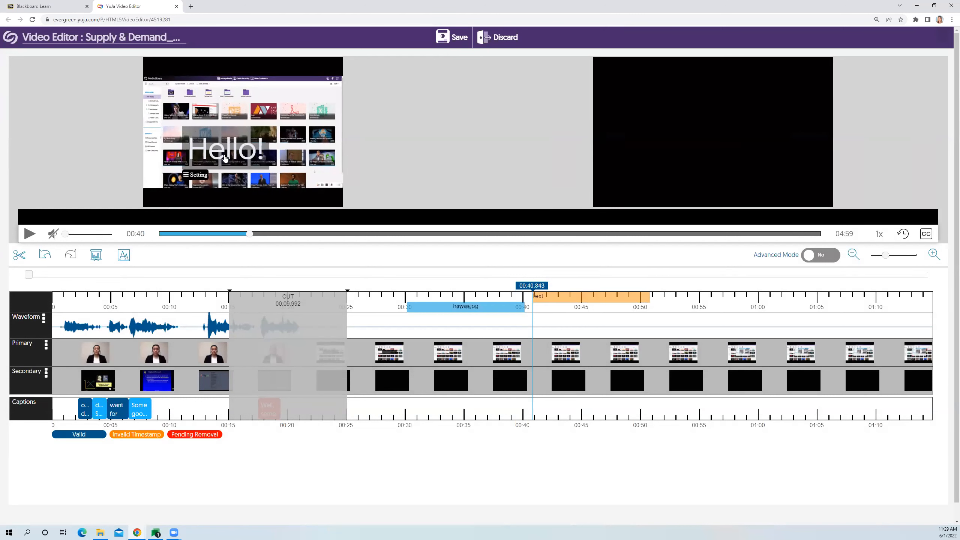
left_click(197, 175)
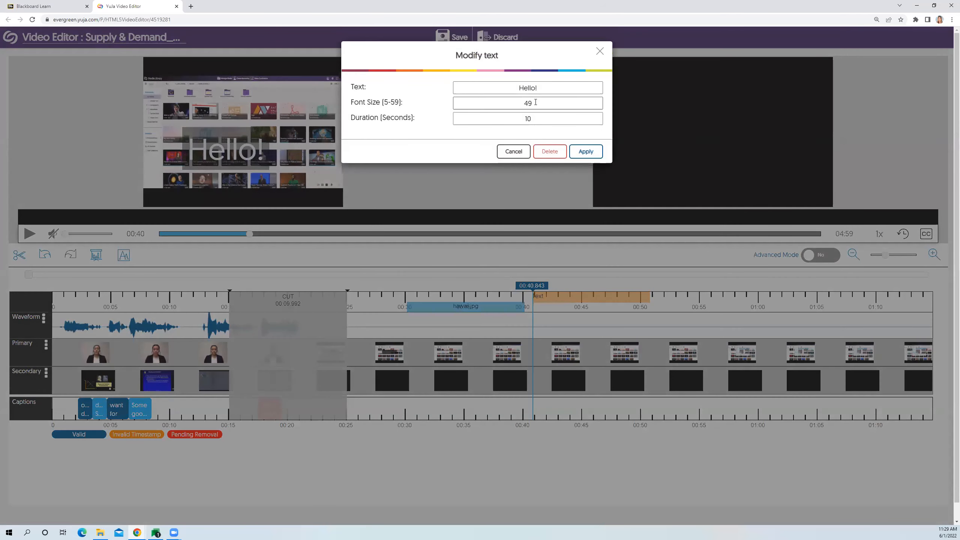
double_click(507, 104)
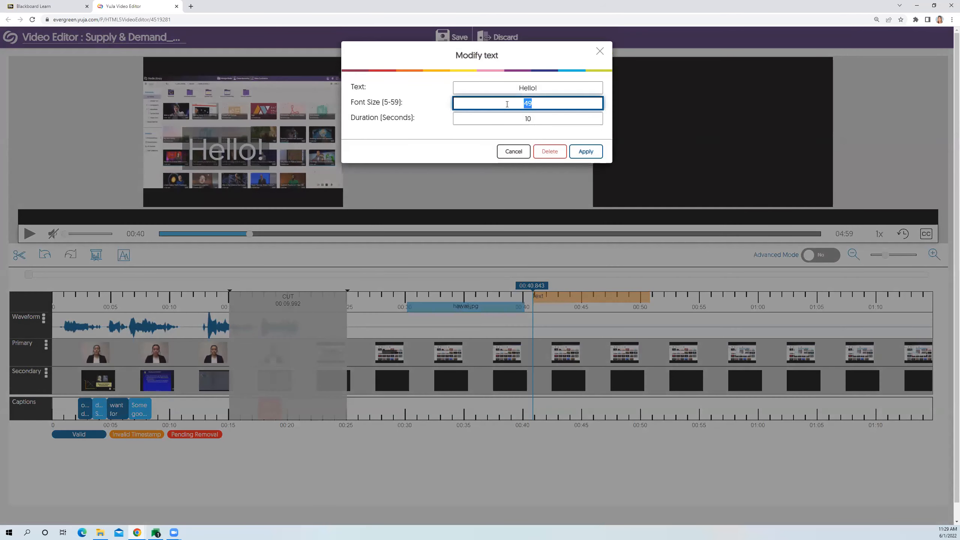
type("35")
left_click(585, 151)
left_click_drag(227, 149, 202, 100)
- Turn on Advanced Mode and choose the library video "Back to School" for insertion at about 00:52
left_click_drag(557, 287, 666, 288)
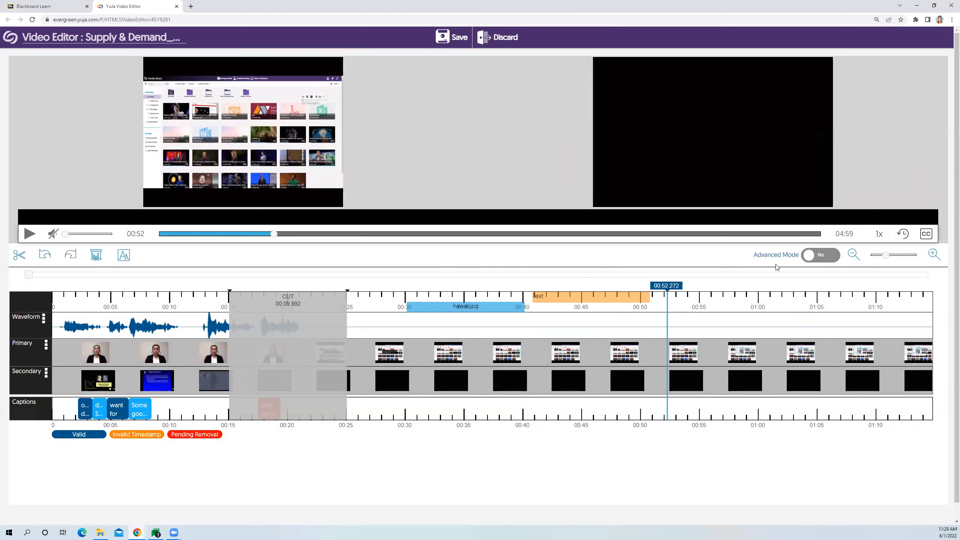
left_click(829, 261)
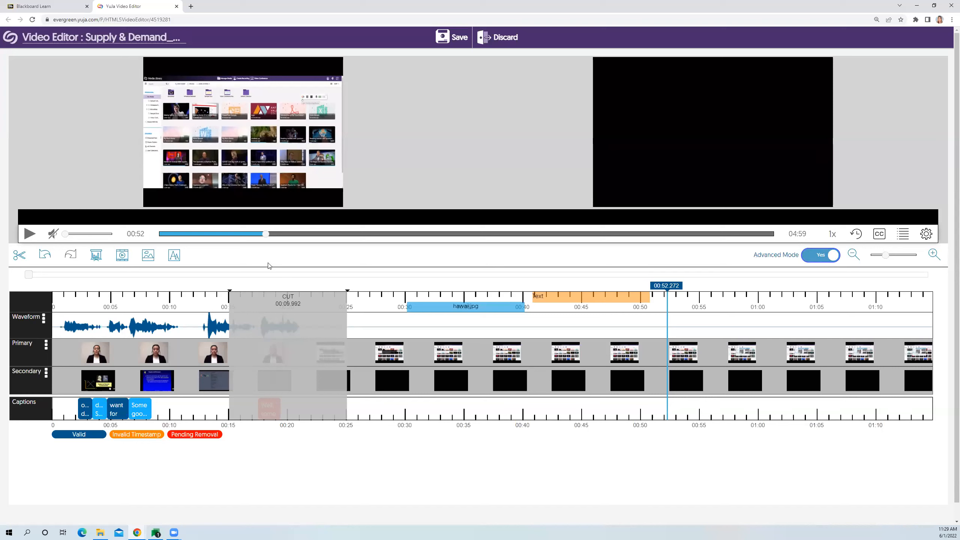
left_click(122, 256)
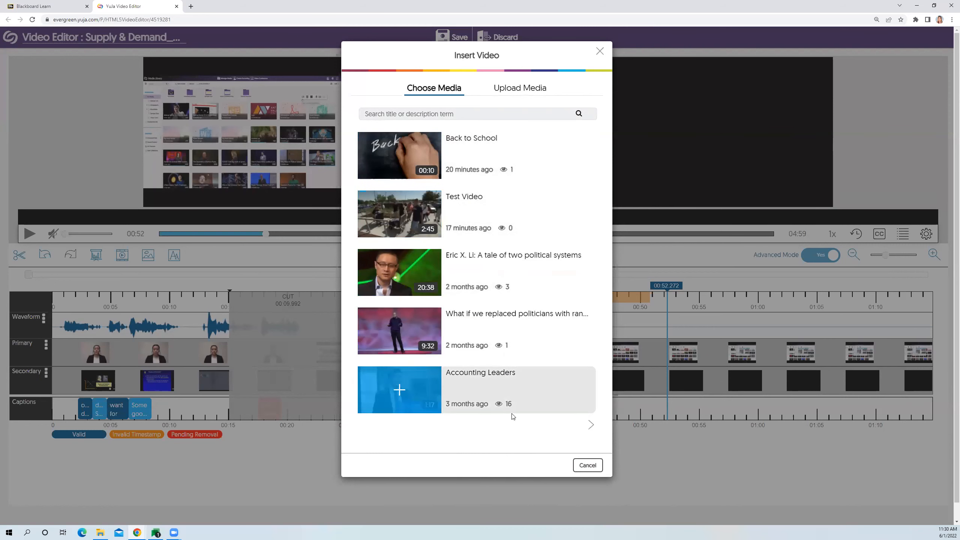
left_click(528, 90)
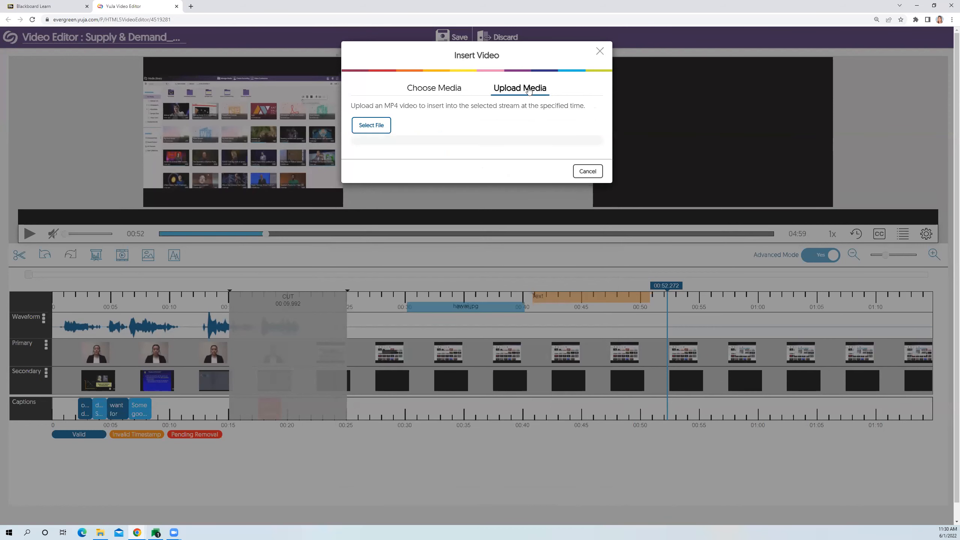
left_click(452, 90)
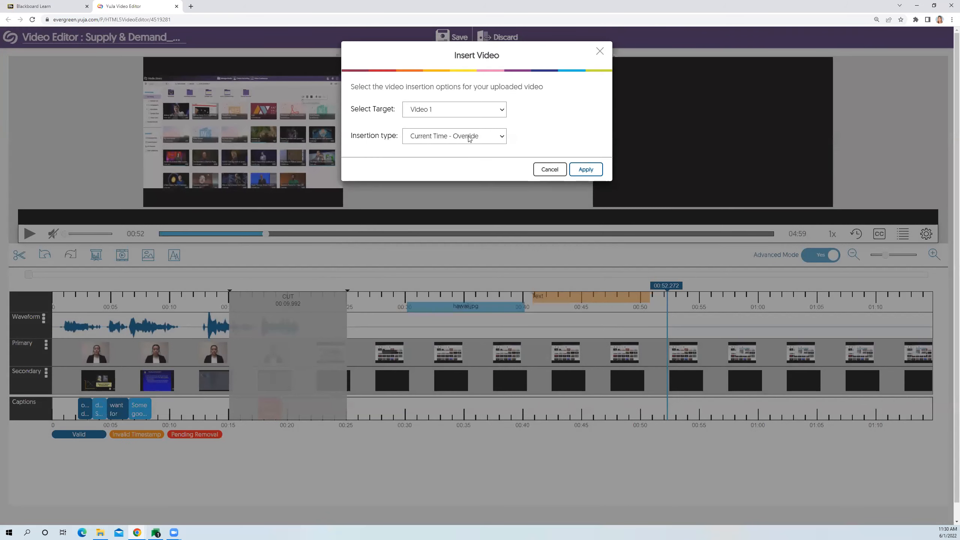
- Insert the chosen video into Video 1 with the insertion type Current Time - Insert
left_click(437, 112)
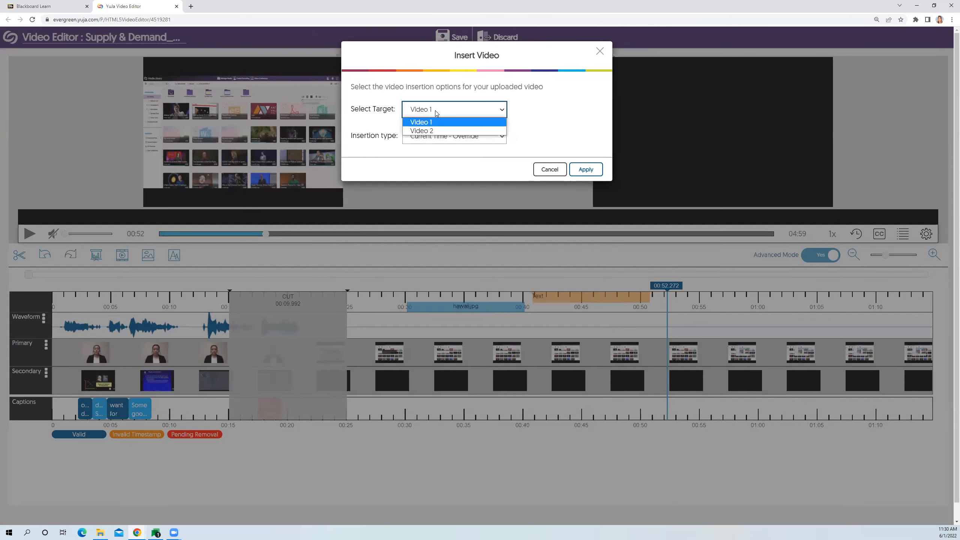
left_click(438, 121)
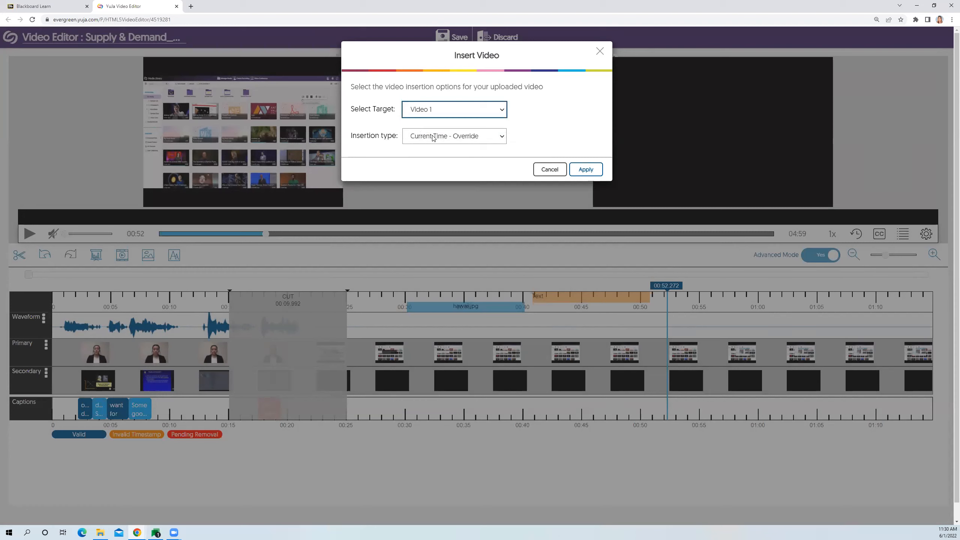
left_click(433, 137)
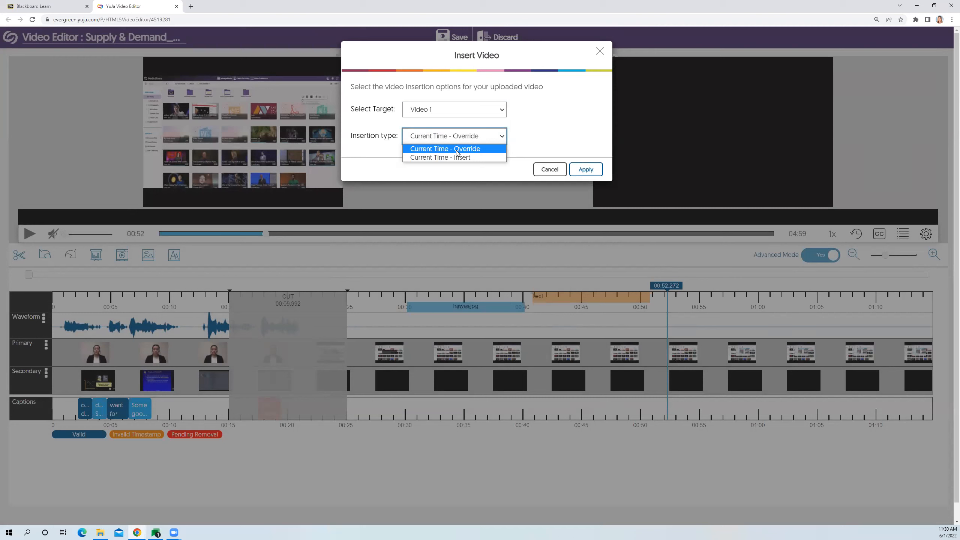
left_click(452, 161)
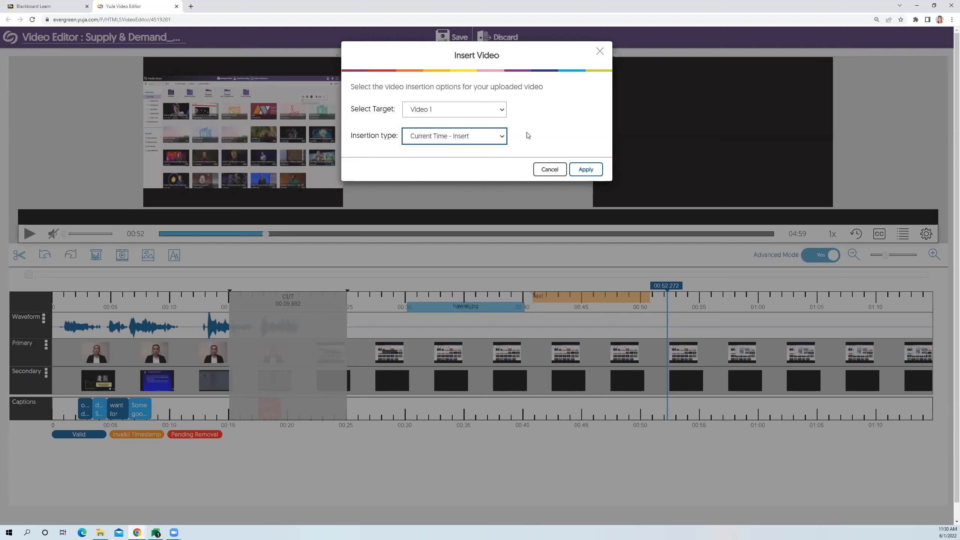
left_click(588, 168)
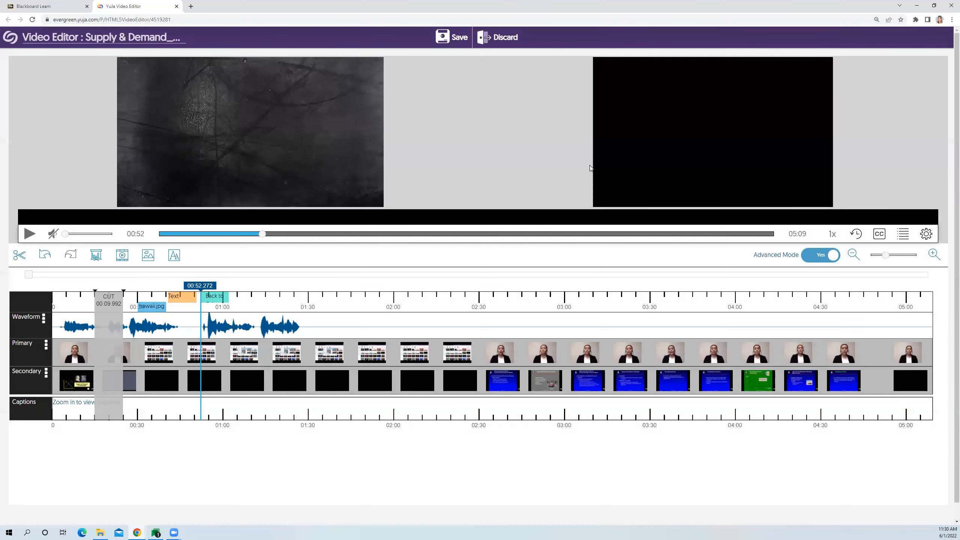
- Play the inserted "Back to School" clip from its start for a few seconds and pause it
left_click_drag(204, 284, 200, 283)
left_click(29, 237)
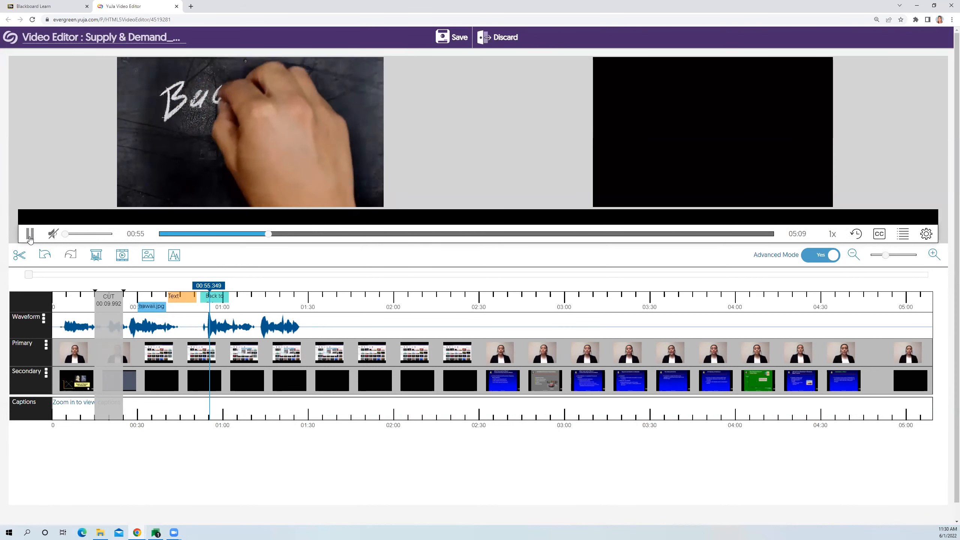
left_click(30, 234)
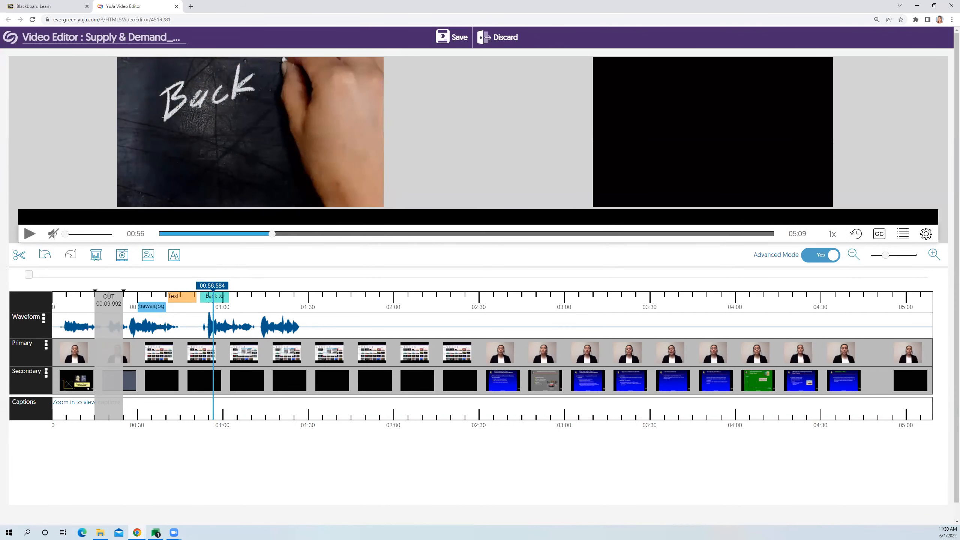
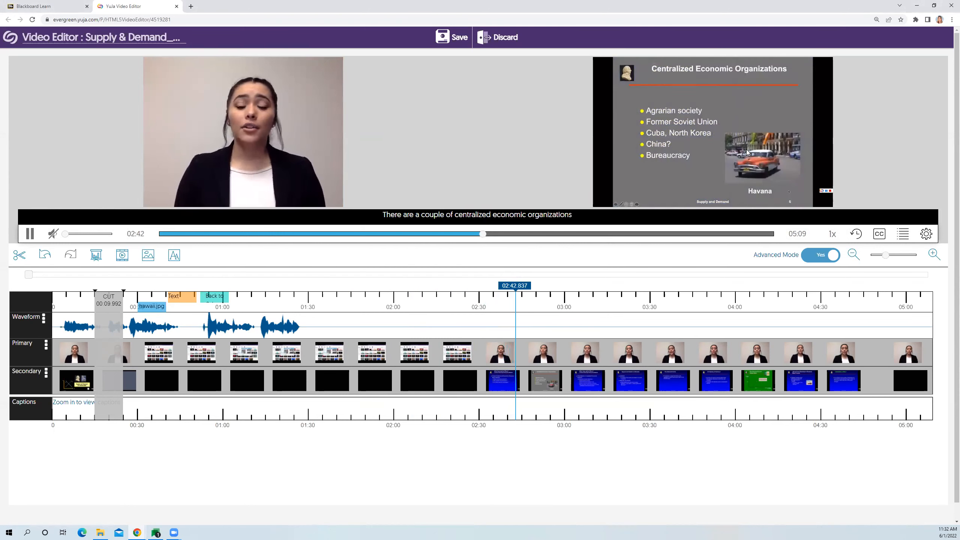
- Pause playback and insert a 10-second blur region on Video 1 at about 01:59
left_click(33, 234)
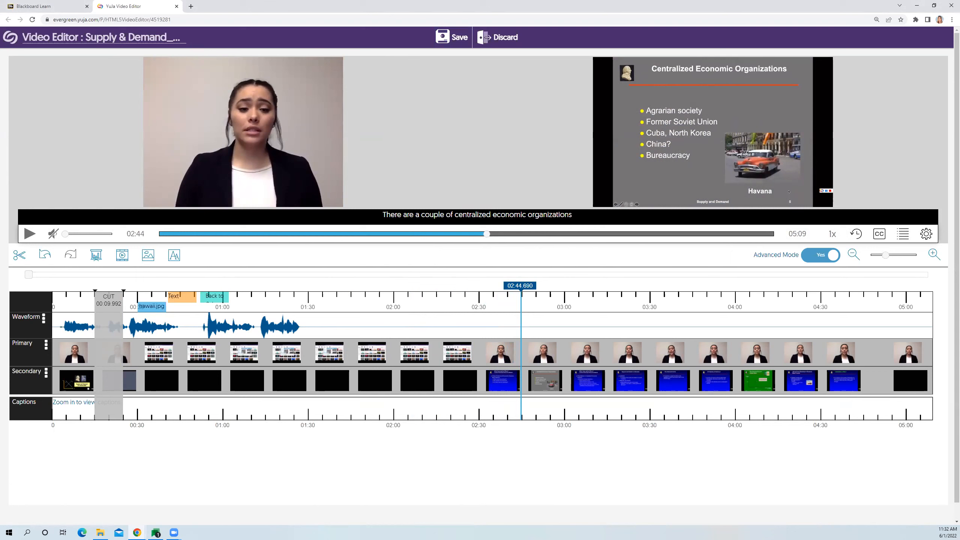
left_click(367, 296)
left_click_drag(367, 296, 393, 295)
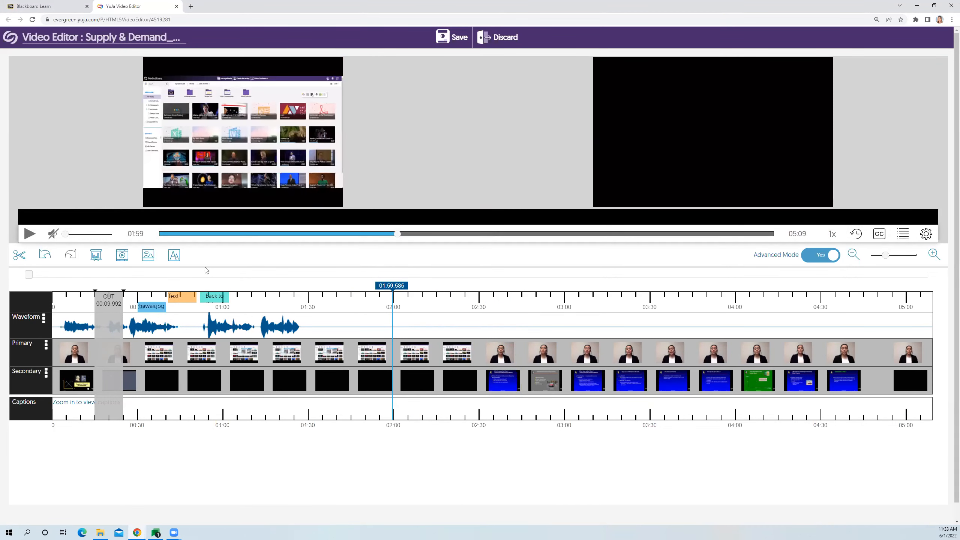
left_click(148, 256)
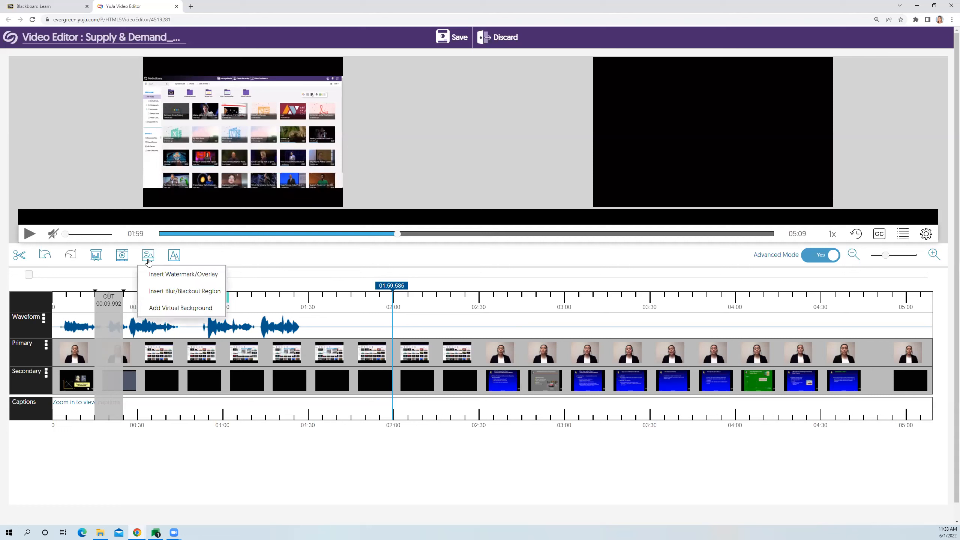
left_click(201, 295)
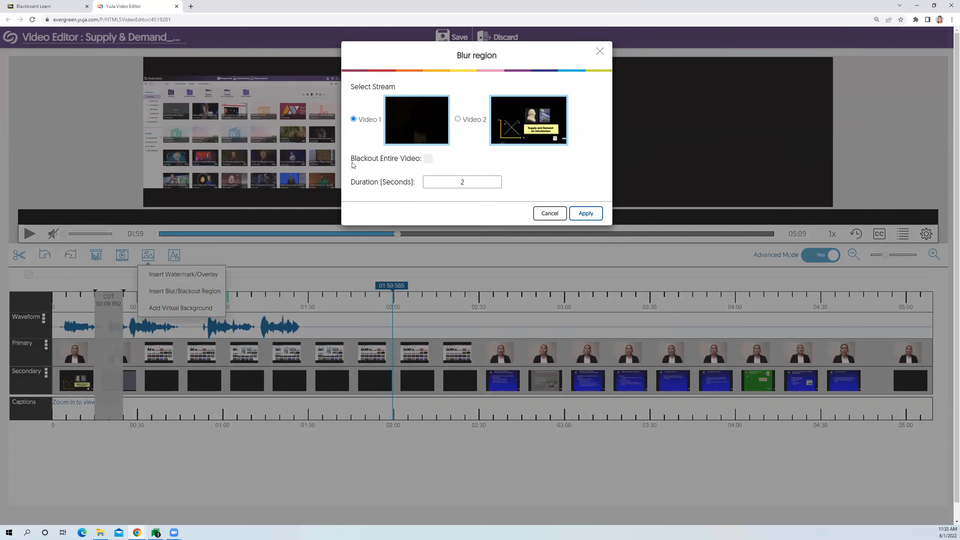
double_click(458, 182)
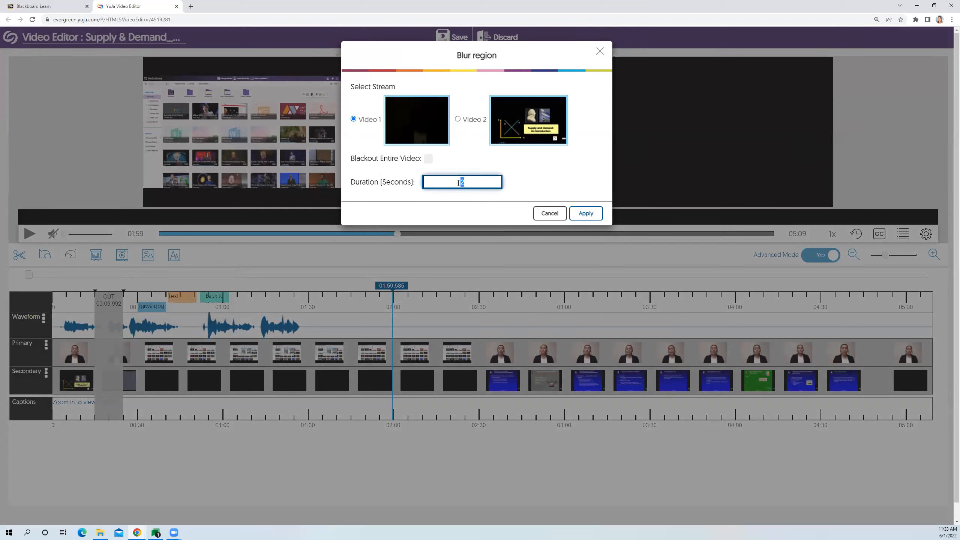
type("10")
left_click(587, 214)
- Size the blur region to about half the primary video's width and place it over the upper-right area of the picture
mouse_move(162, 76)
left_click_drag(159, 78, 312, 189)
left_click_drag(277, 153, 301, 102)
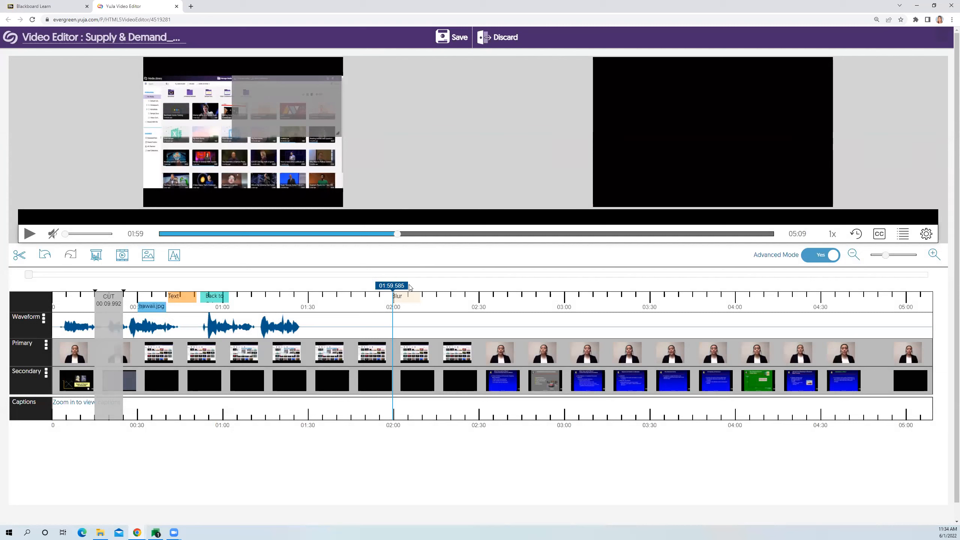
- Upload the image "hawaii jped" from the Testing Material folder as a virtual background and apply it to the primary video stream
left_click_drag(407, 286, 435, 286)
left_click(128, 258)
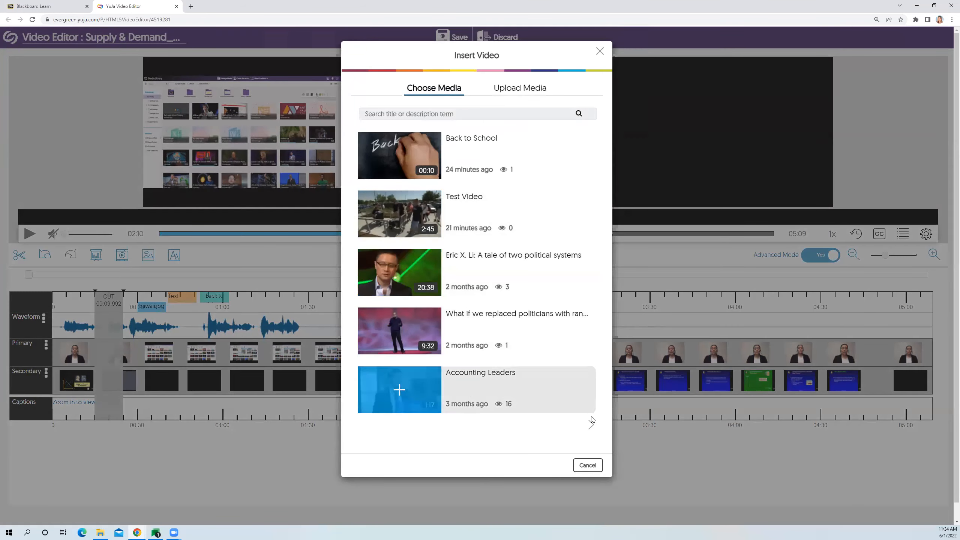
left_click(589, 465)
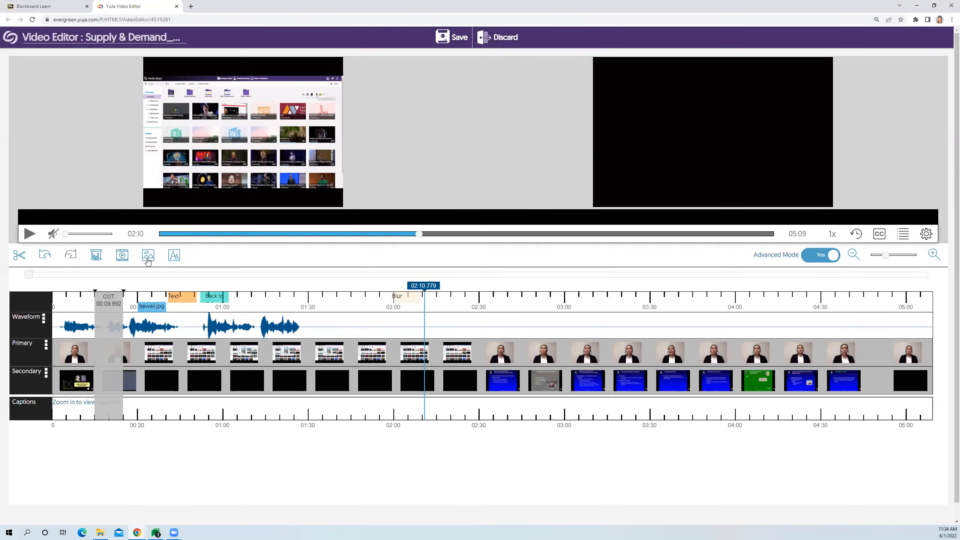
left_click(149, 259)
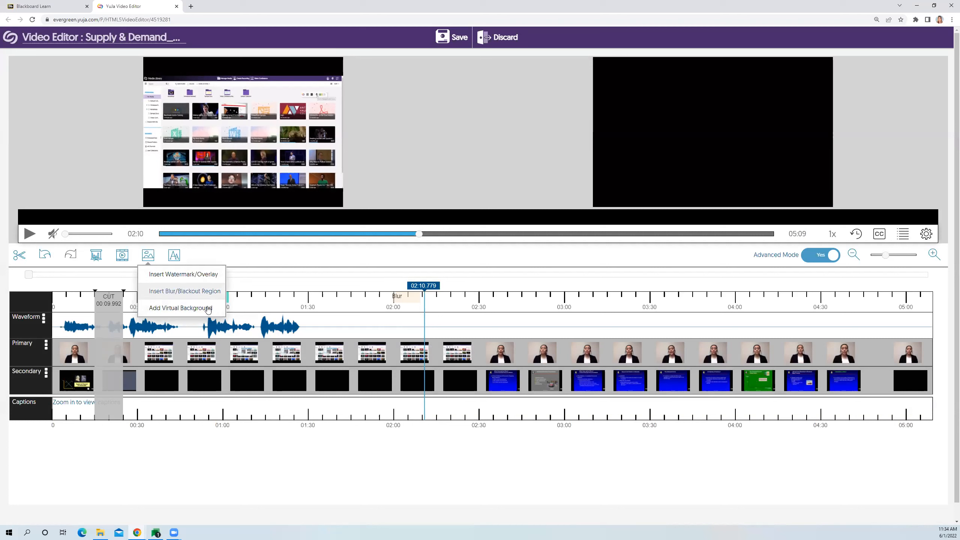
left_click(187, 311)
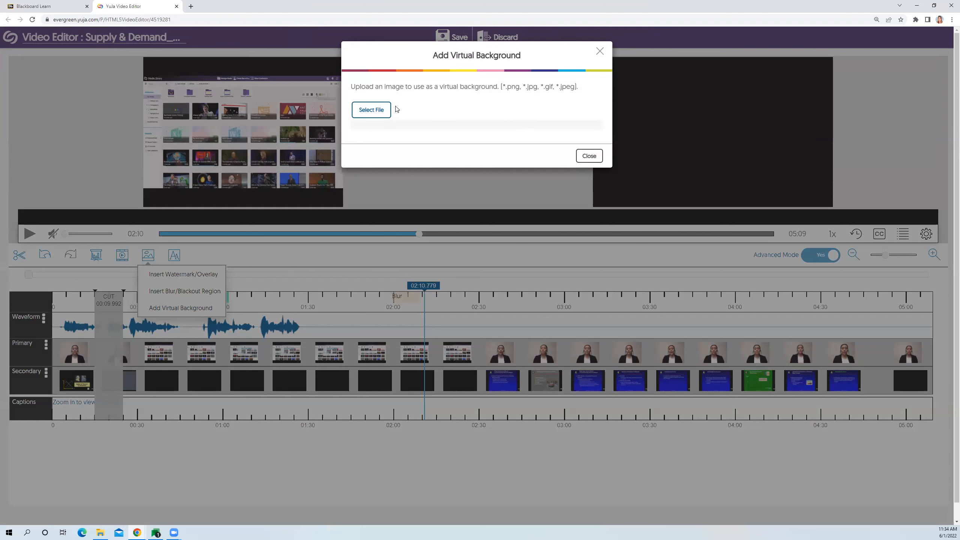
left_click(385, 109)
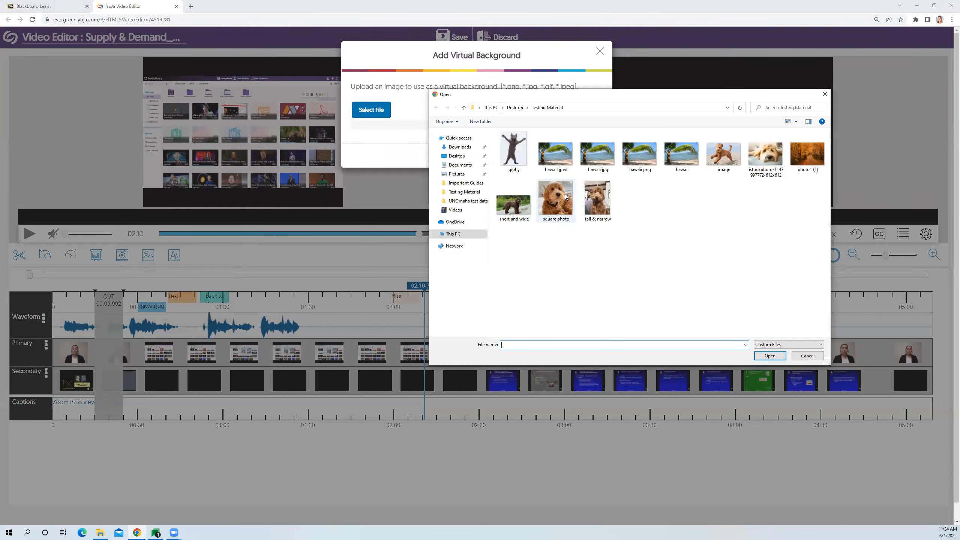
left_click(561, 162)
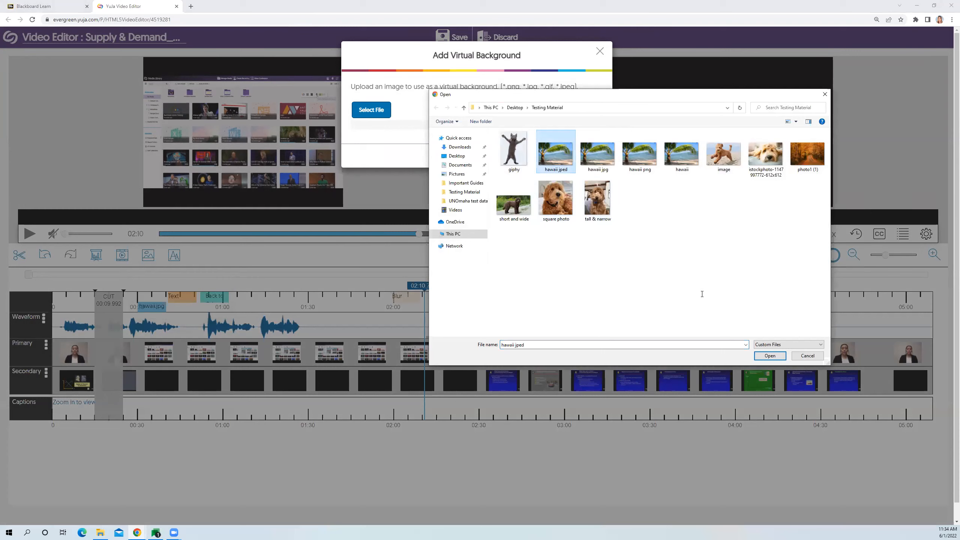
left_click(770, 356)
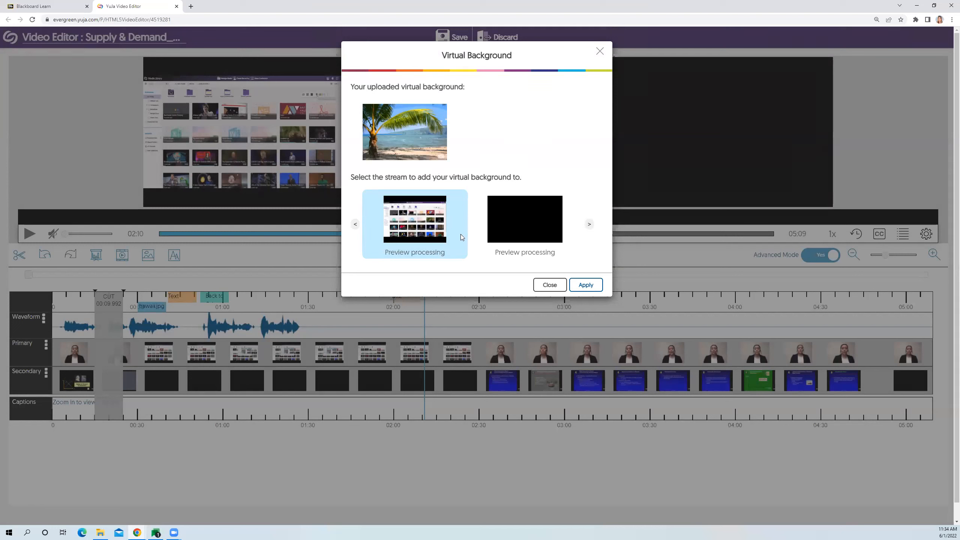
left_click(583, 288)
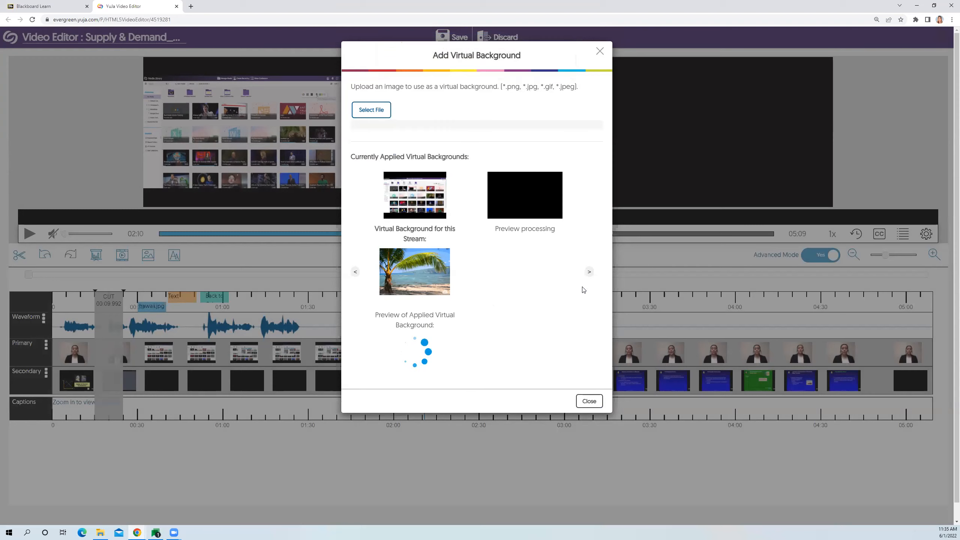
scroll(523, 297, "down", 1)
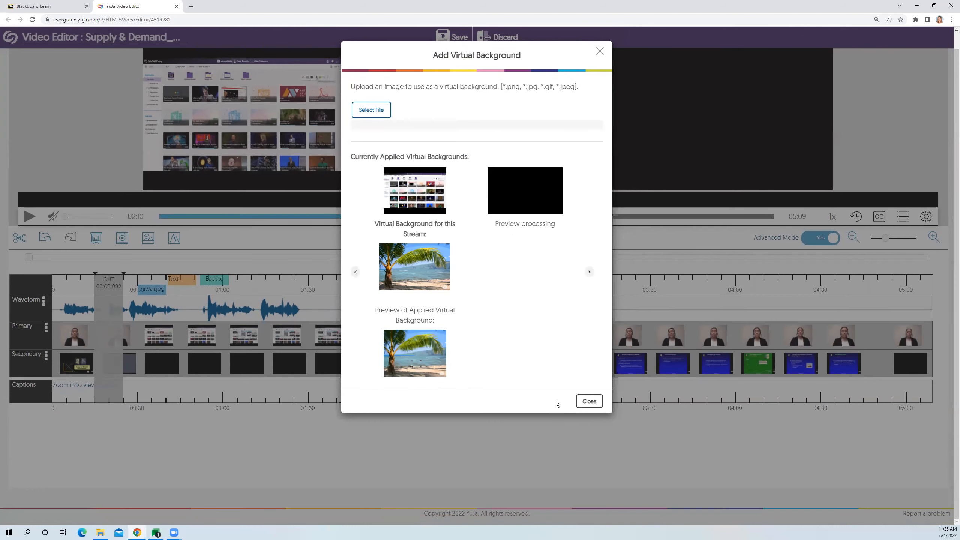
left_click(589, 402)
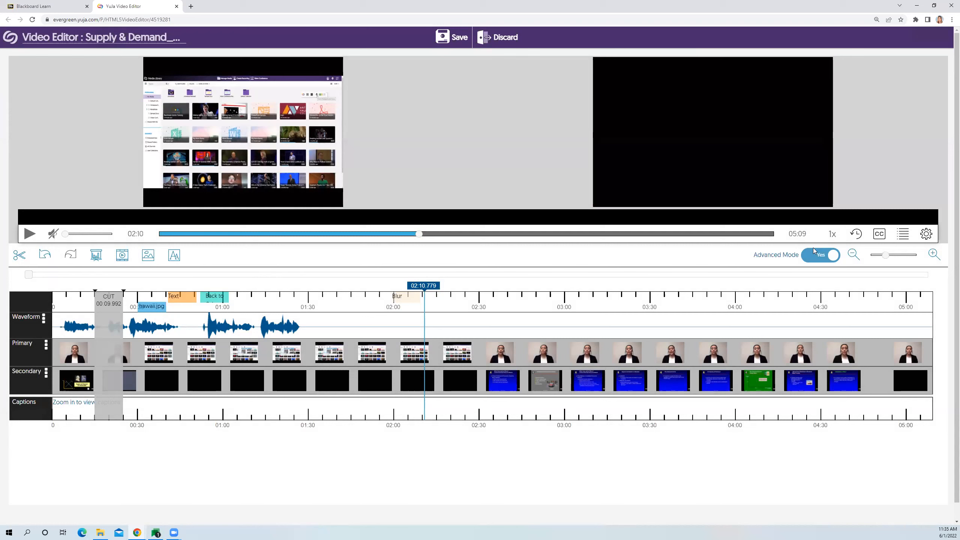
- Open the list of actions and revert the virtual background added to stream 0
left_click(857, 234)
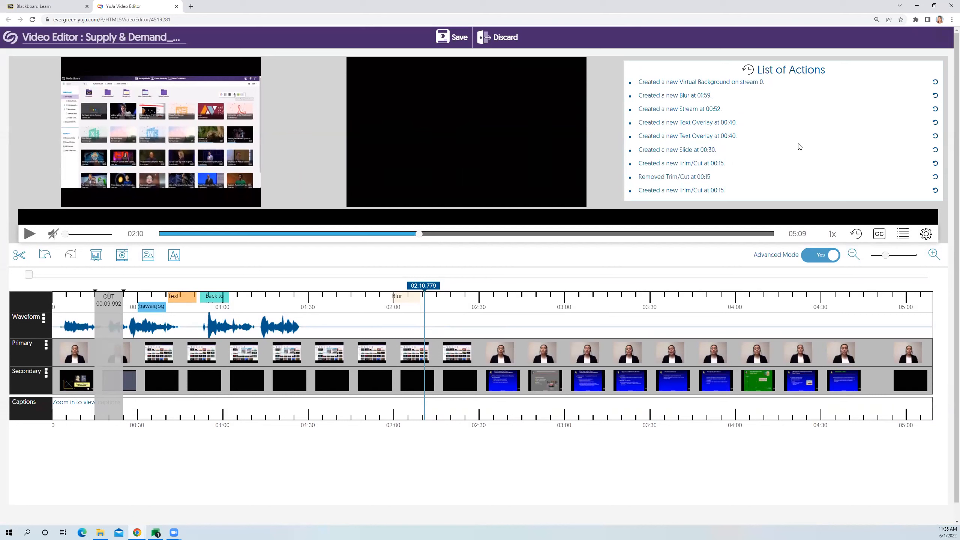
left_click(936, 83)
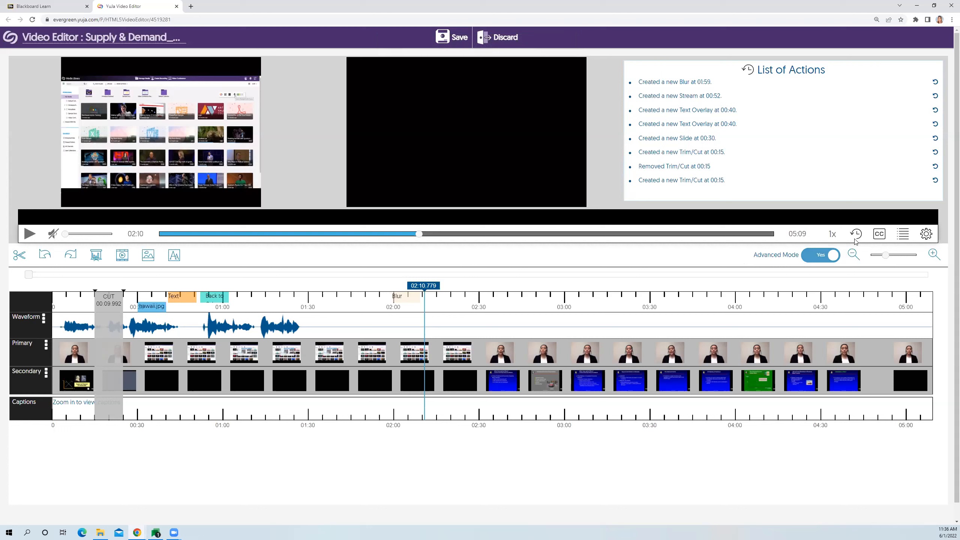
- Open the video's captions, check the caption language choices and browse the first three pages of caption lines
left_click(880, 239)
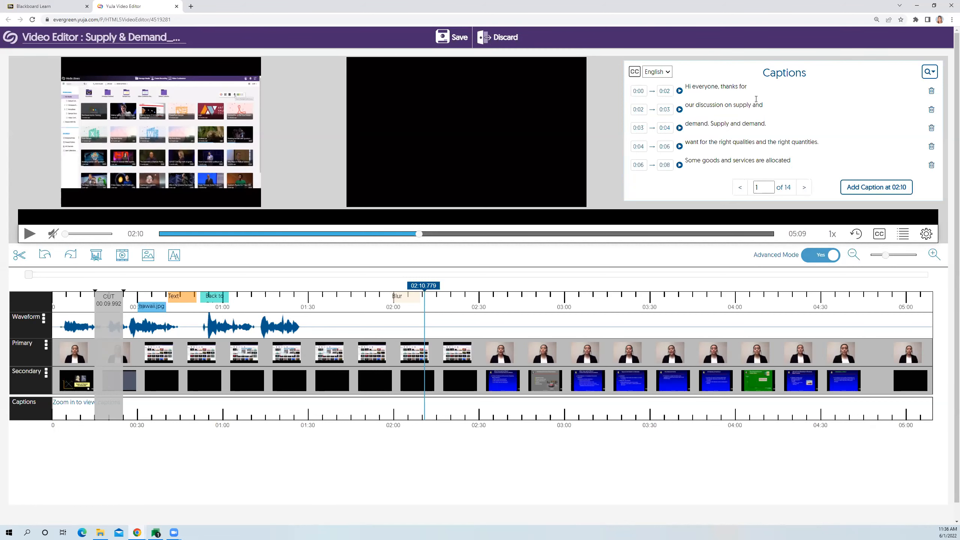
scroll(746, 114, "down", 1)
scroll(744, 117, "up", 1)
left_click(670, 73)
left_click(665, 88)
left_click(671, 73)
left_click(662, 82)
left_click(804, 187)
left_click(804, 187)
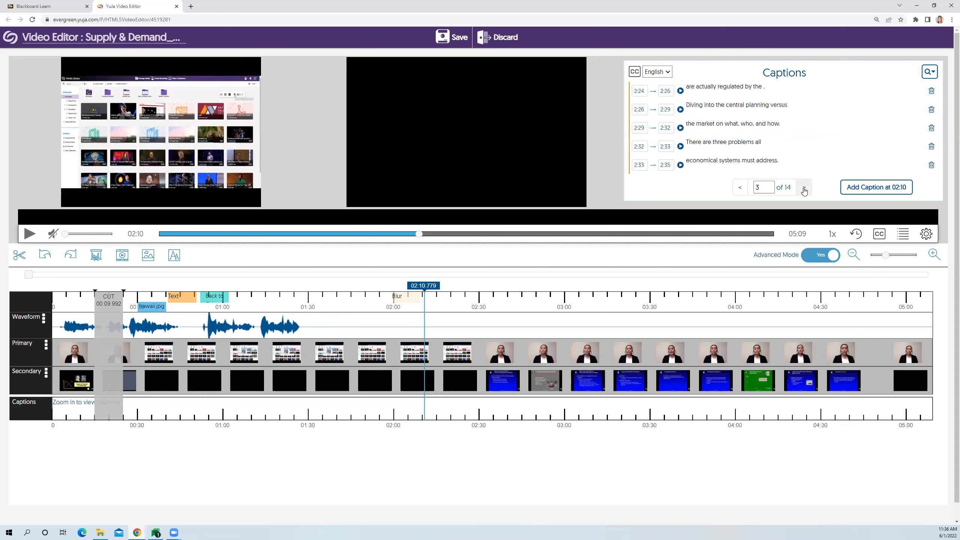
left_click(740, 187)
left_click(740, 187)
- Replace the word "everyone" with "team" in the first caption line so it reads "Hi team, thanks for"
left_click(688, 87)
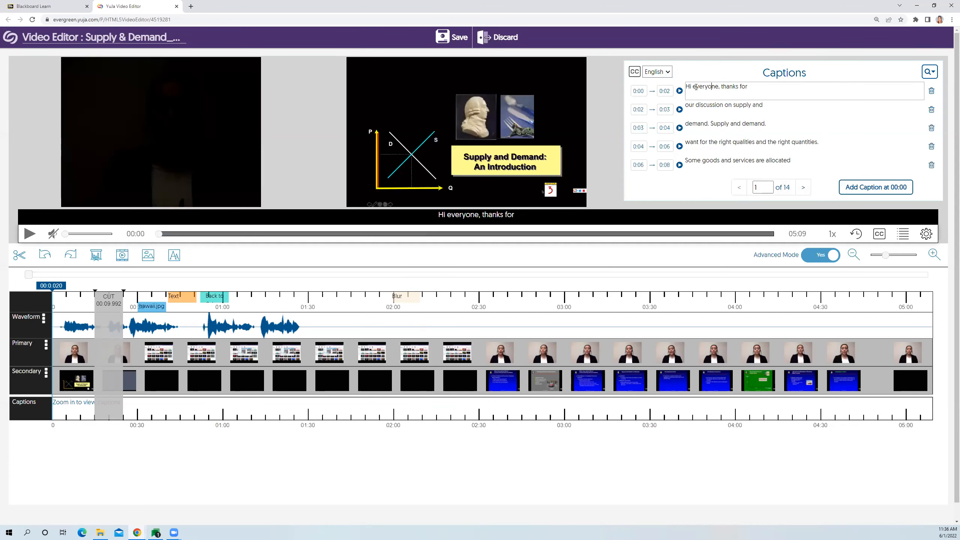
left_click_drag(693, 87, 719, 87)
type("team")
left_click(686, 192)
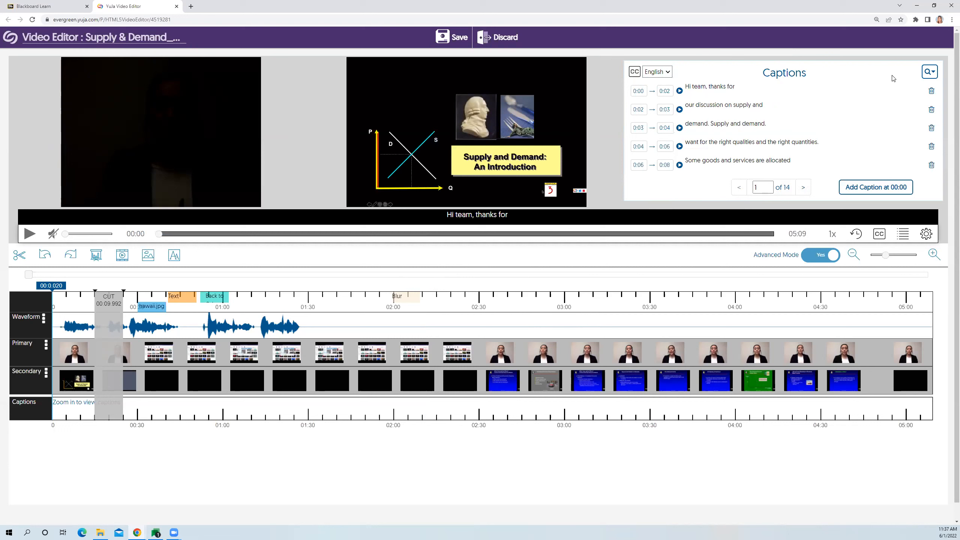
- Search the captions for "demand" and look through the highlighted matches up to page 8
left_click(928, 73)
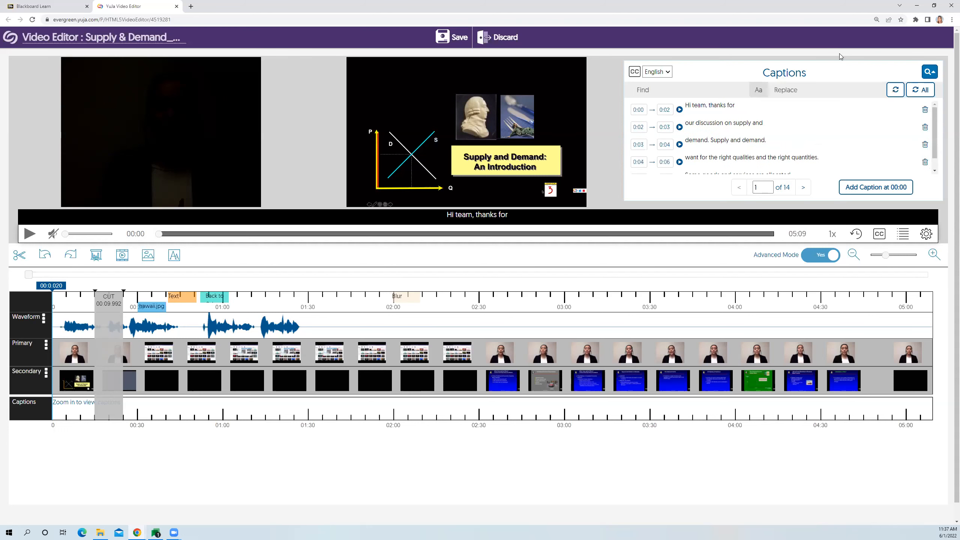
left_click(726, 89)
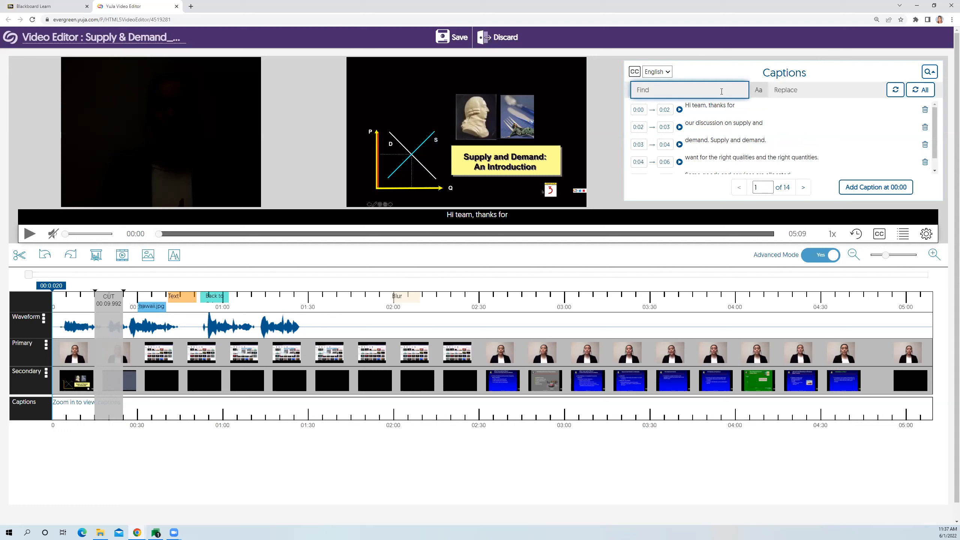
type("demand")
scroll(695, 136, "down", 1)
left_click(805, 188)
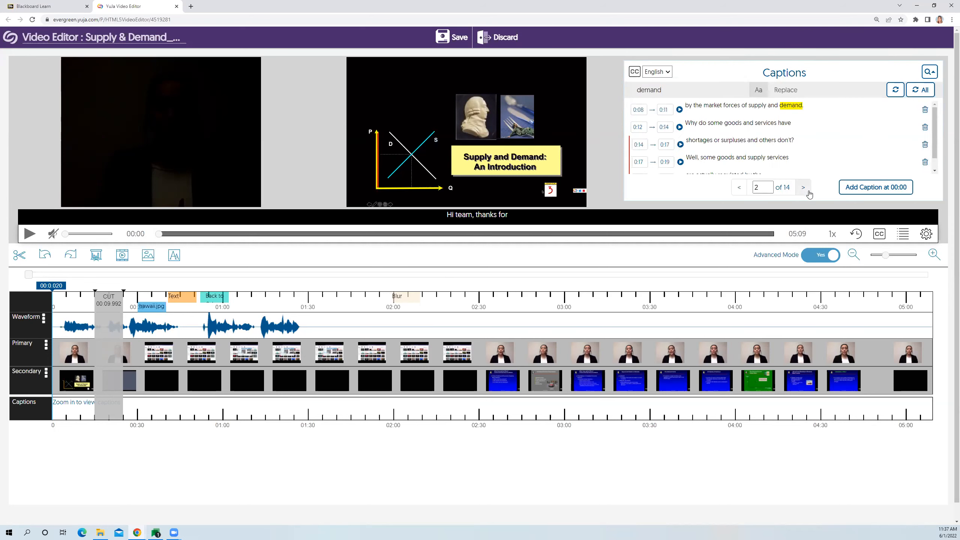
left_click(806, 191)
left_click(807, 191)
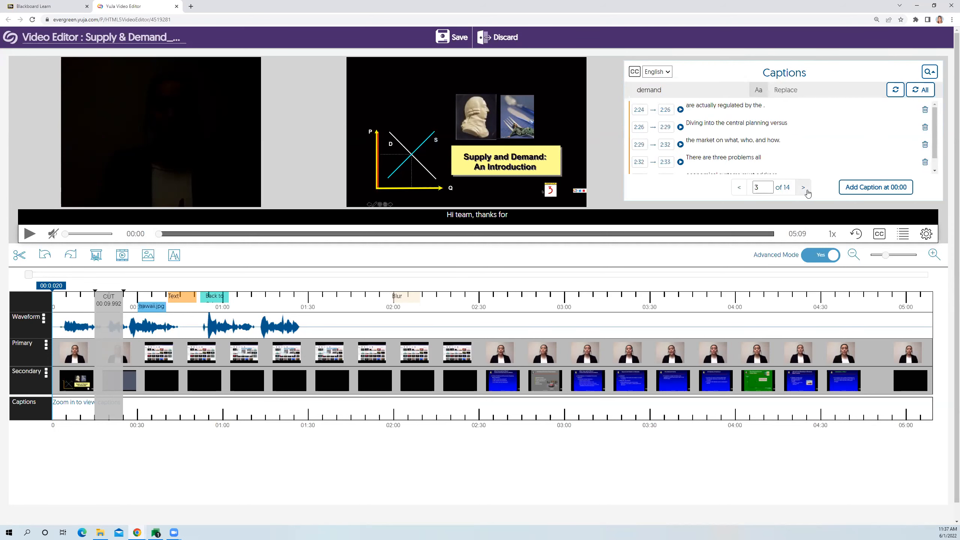
left_click(804, 188)
left_click(803, 188)
left_click(803, 188)
left_click(804, 188)
left_click(803, 188)
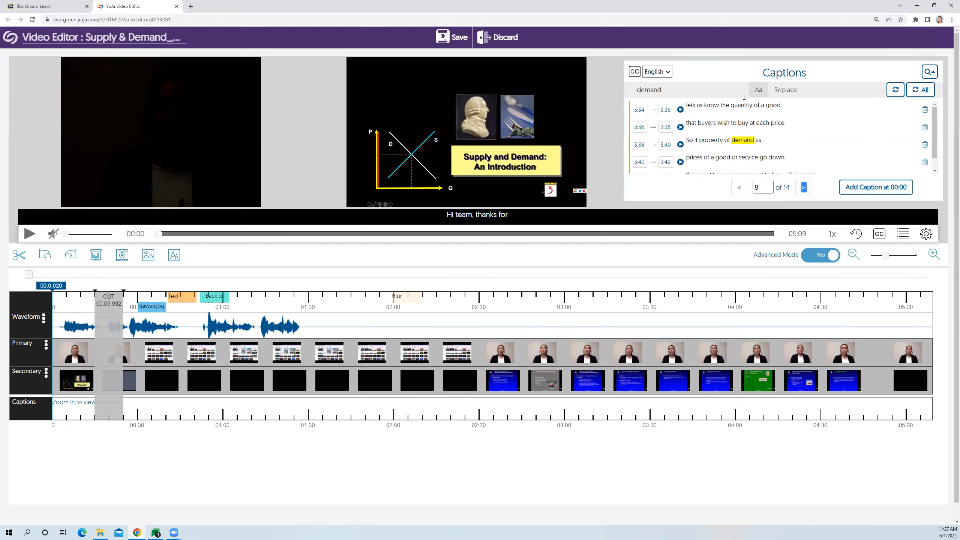
- Replace all occurrences of "demand" in the captions with "demands"
left_click(789, 94)
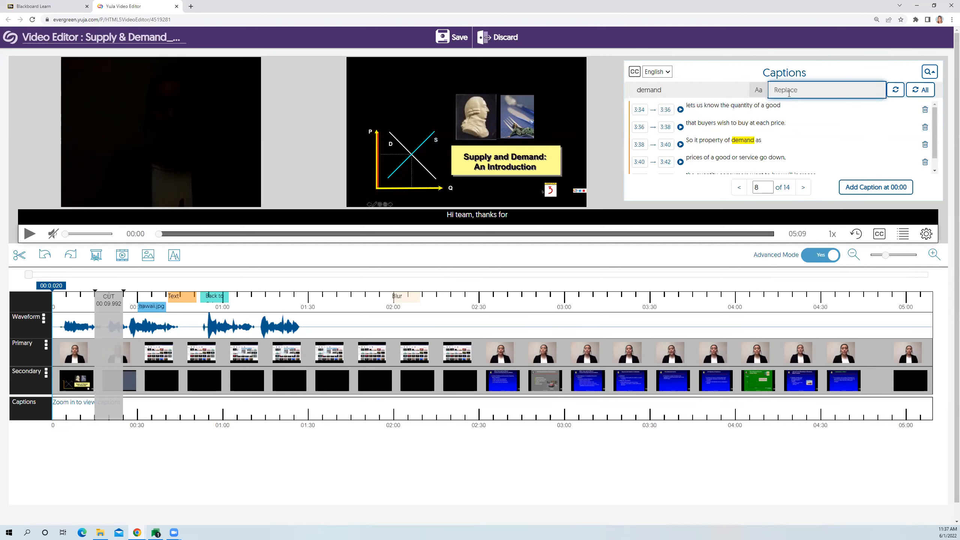
type("demands")
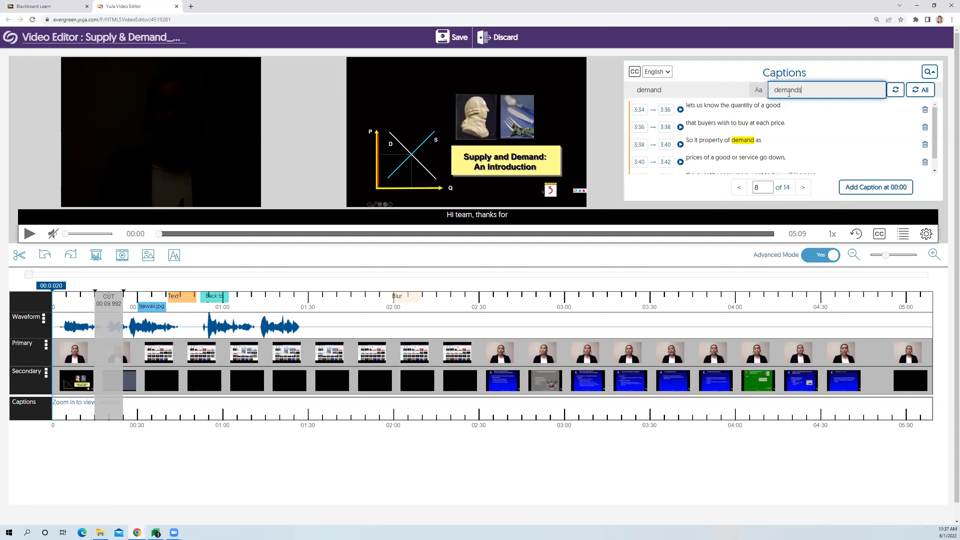
left_click(924, 95)
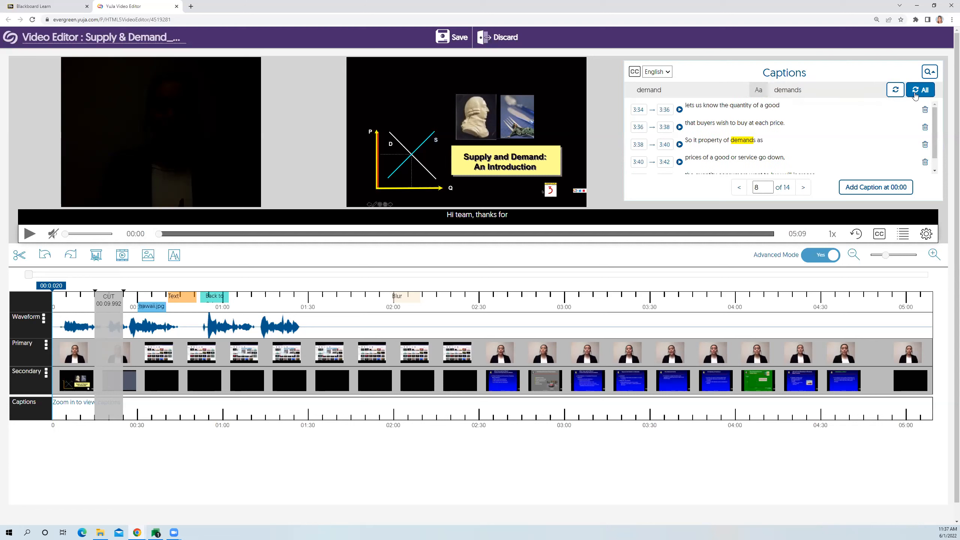
- Go back through the caption pages to page 1 to check the replaced words
left_click(740, 188)
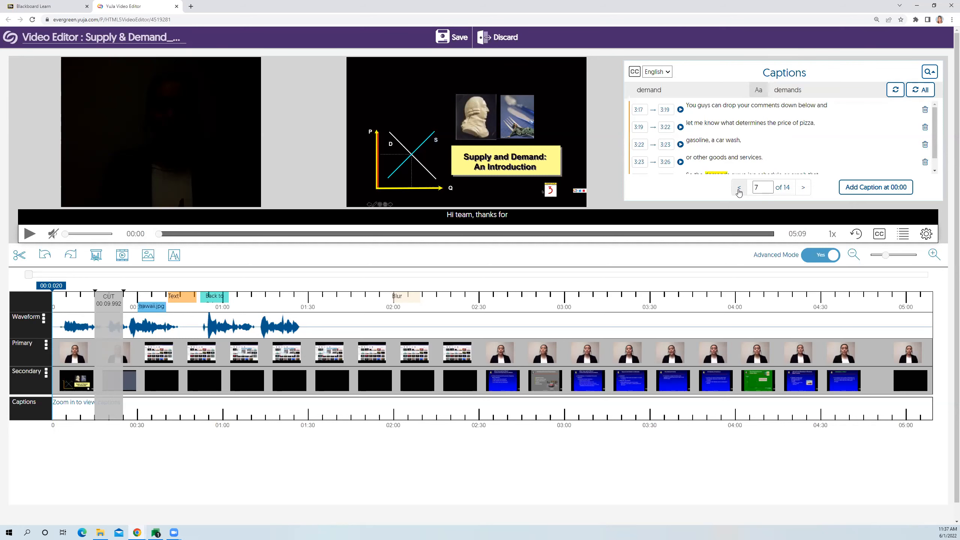
scroll(775, 146, "down", 1)
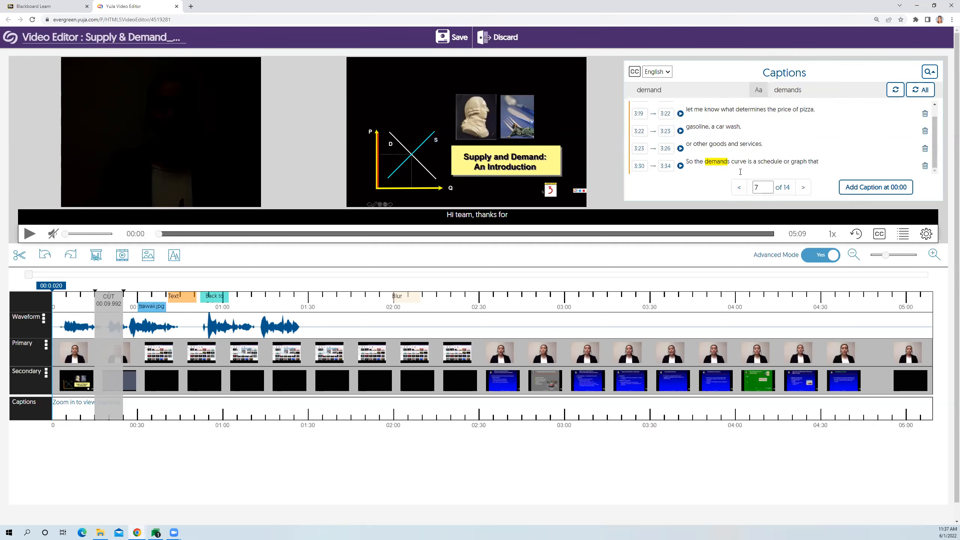
left_click(740, 188)
left_click(741, 189)
left_click(741, 190)
left_click(741, 189)
left_click(740, 189)
left_click(741, 189)
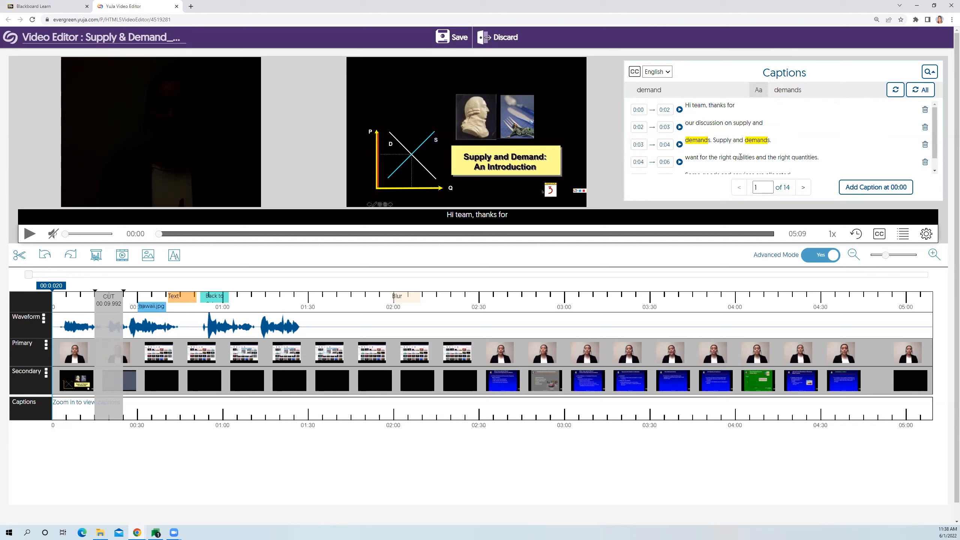
left_click(694, 92)
left_click(817, 88)
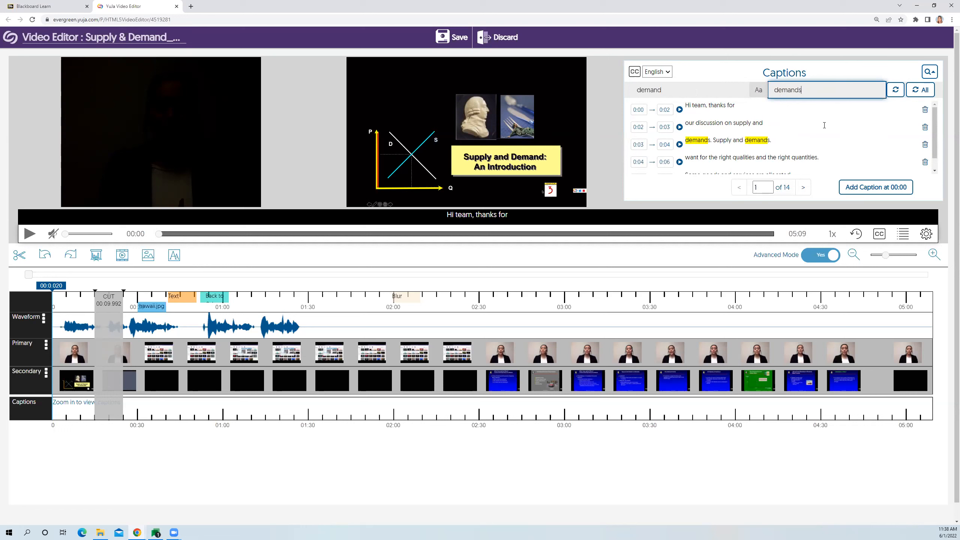
left_click(827, 187)
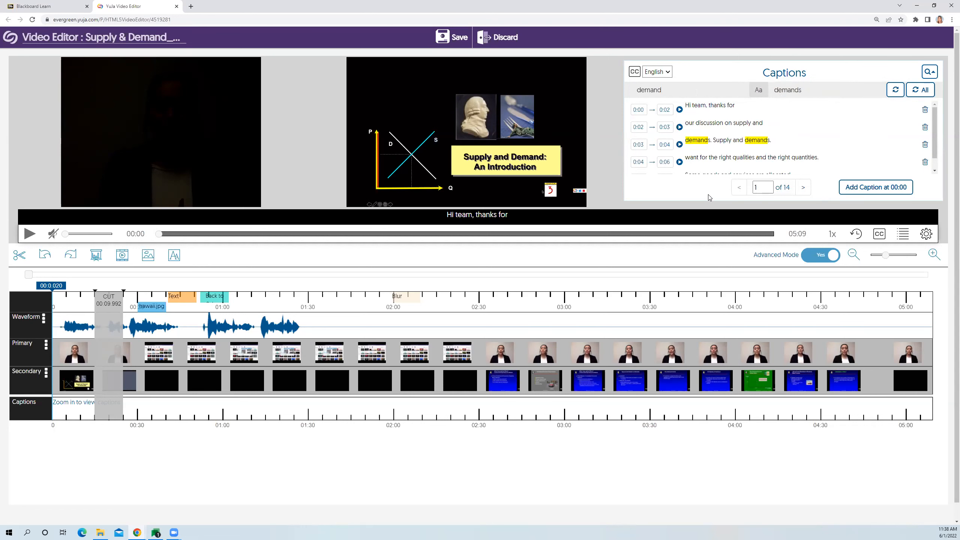
- Set the end time of the first caption line to 0:01
left_click(893, 189)
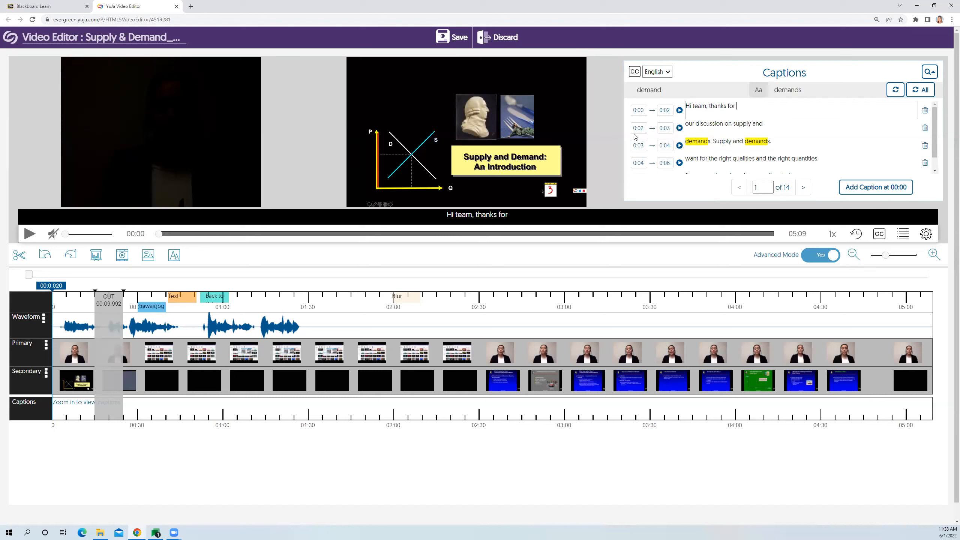
left_click(668, 110)
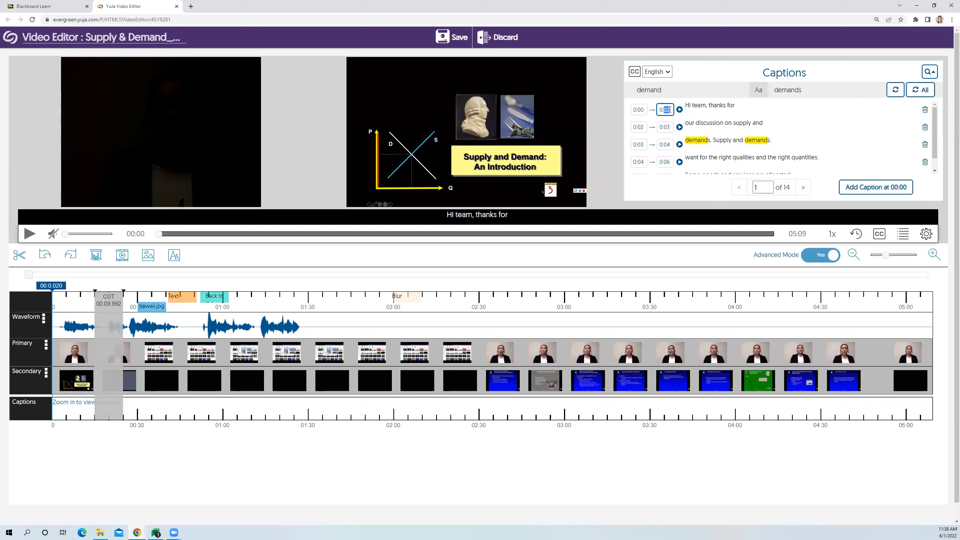
type("01")
key("Return")
- Try to add a new caption at 00:02
left_click(161, 237)
left_click(864, 189)
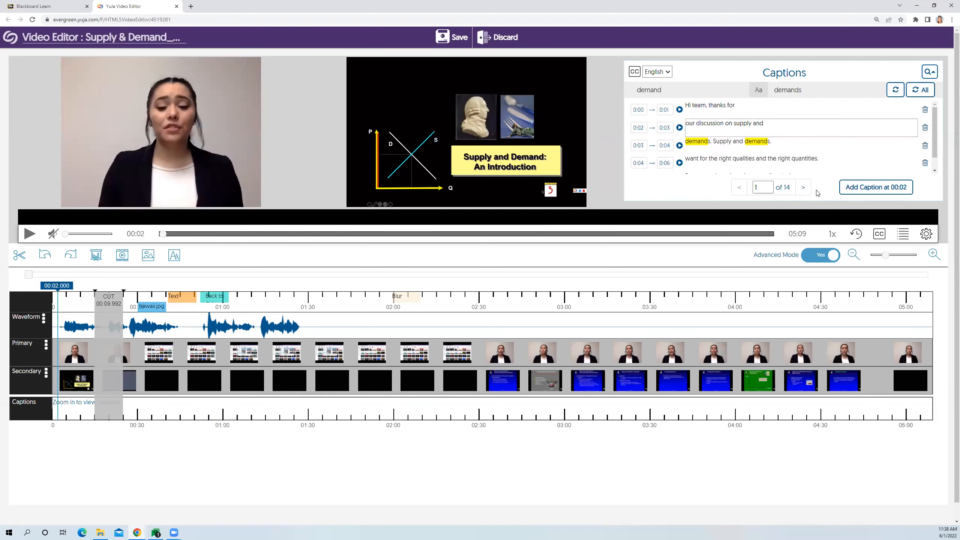
left_click(675, 196)
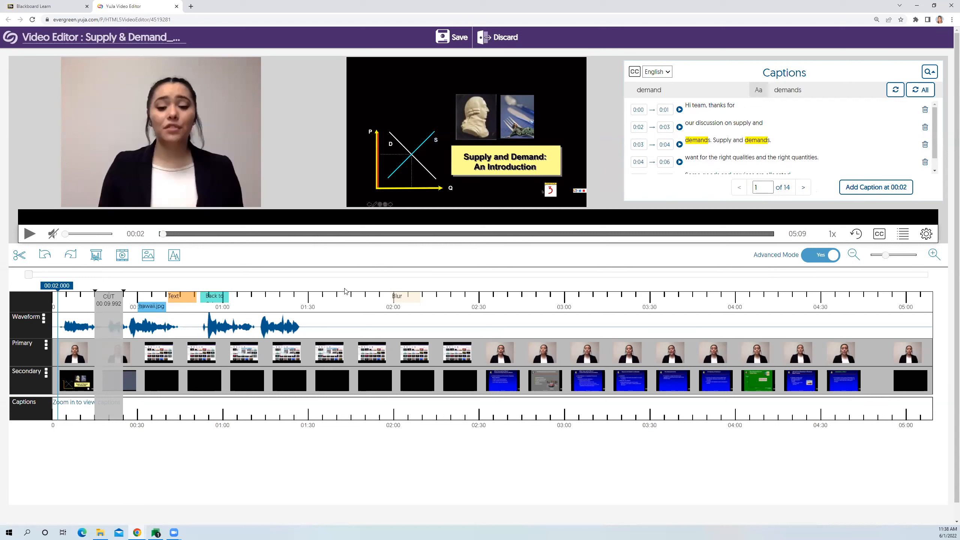
- Add a new caption reading "hello" at 00:34
left_click(172, 234)
left_click_drag(172, 235, 232, 234)
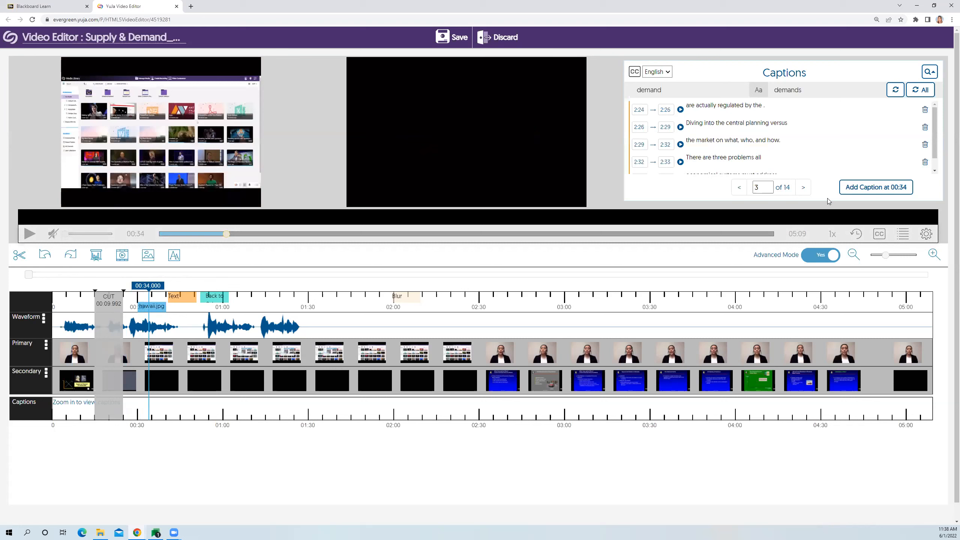
left_click(862, 193)
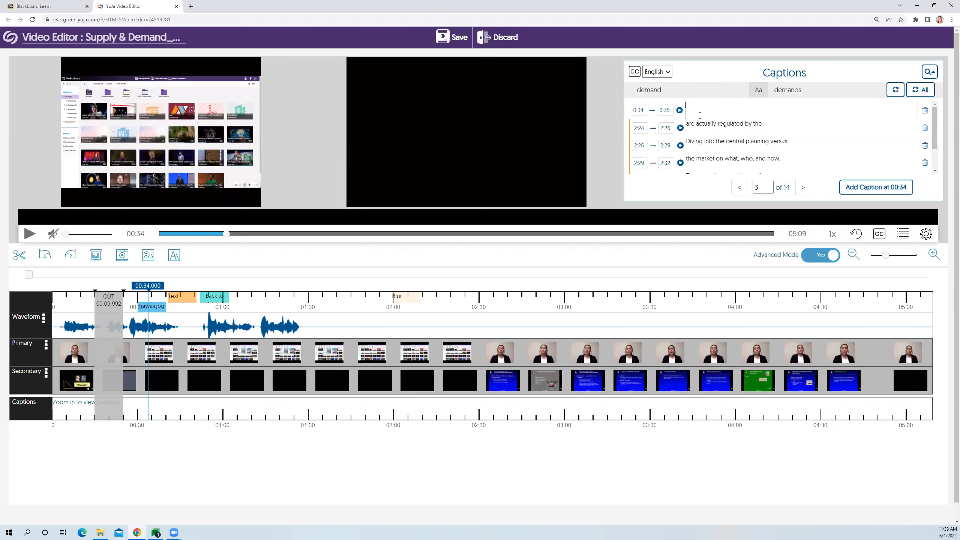
type("hello")
left_click(711, 198)
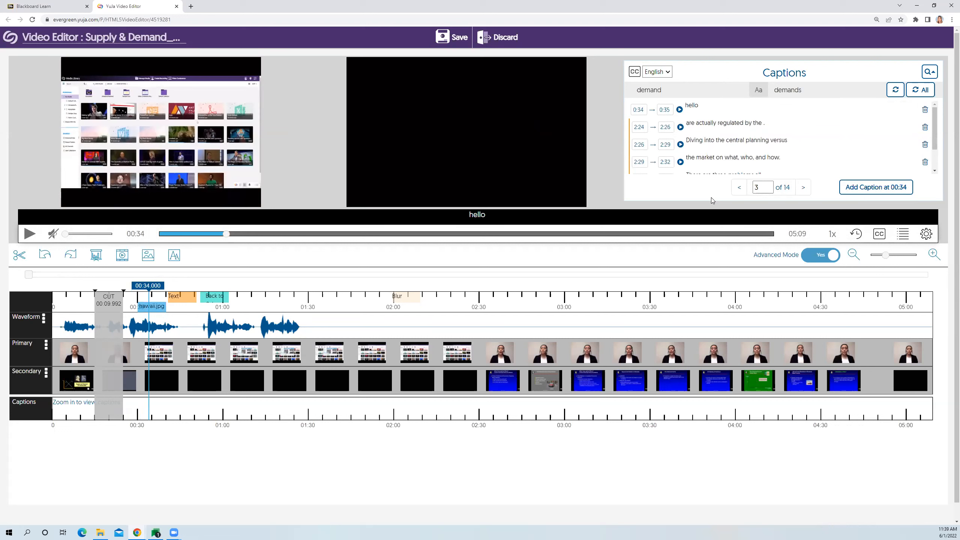
- Play the video from 00:34, and replay it from 00:24 to preview the added caption
left_click(31, 235)
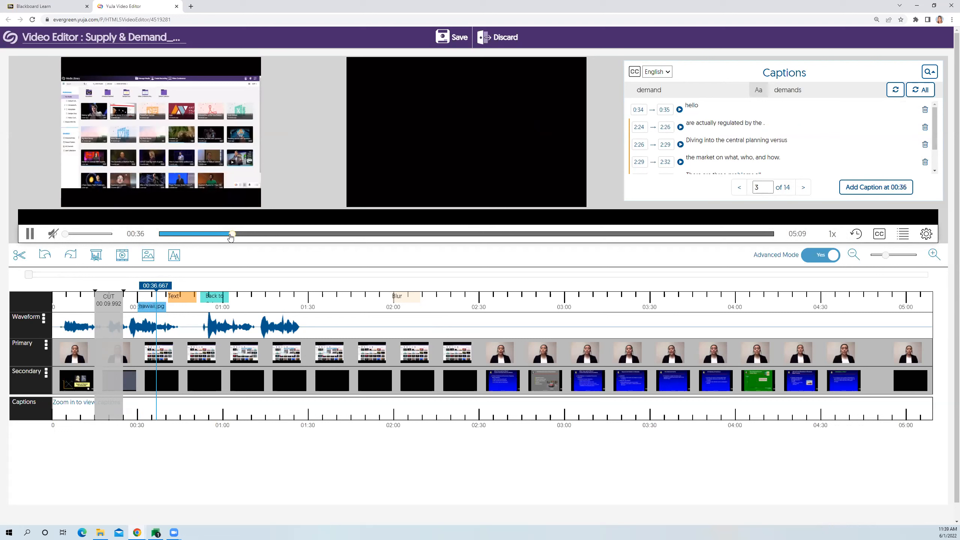
left_click(209, 235)
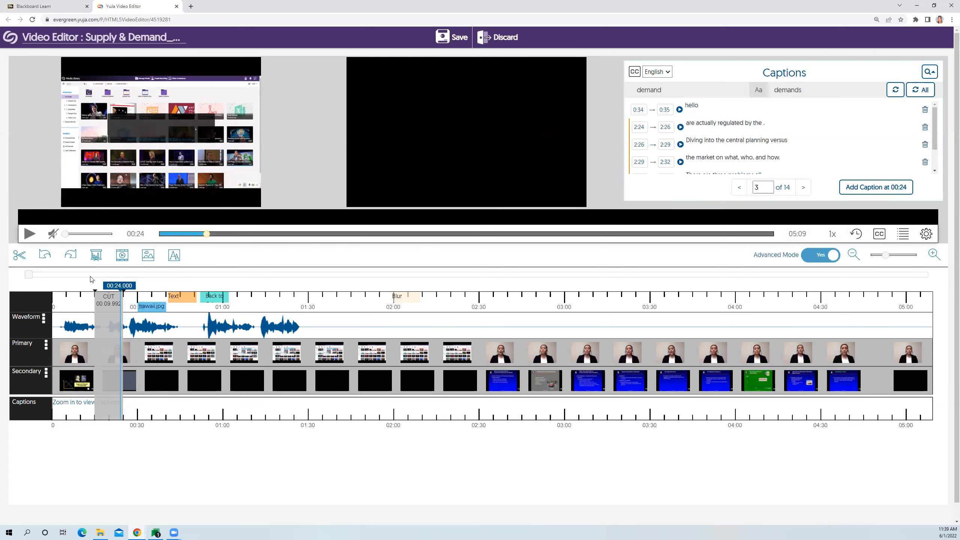
left_click(27, 236)
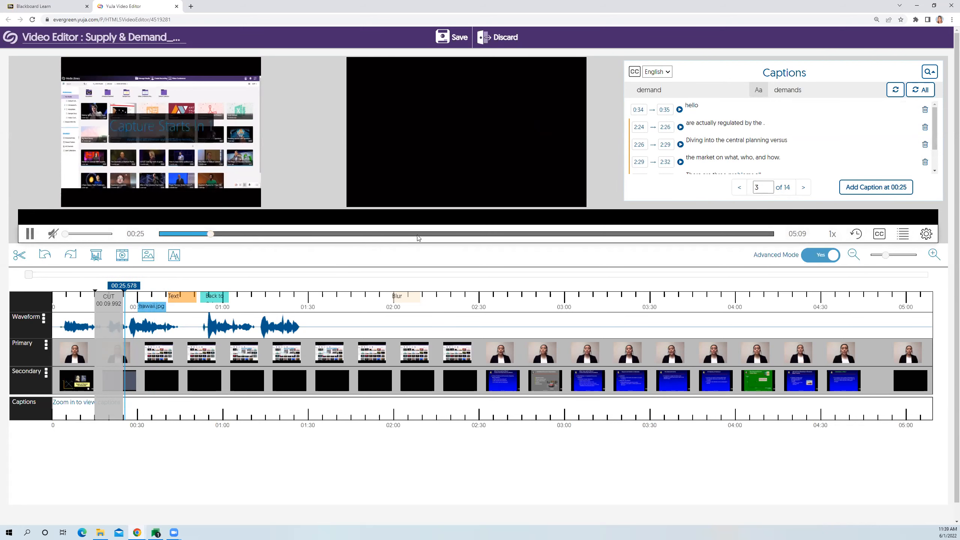
- Try to enter "caption" directly in the caption strip beneath the video at 00:27, and pause playback at 00:31
left_click(449, 214)
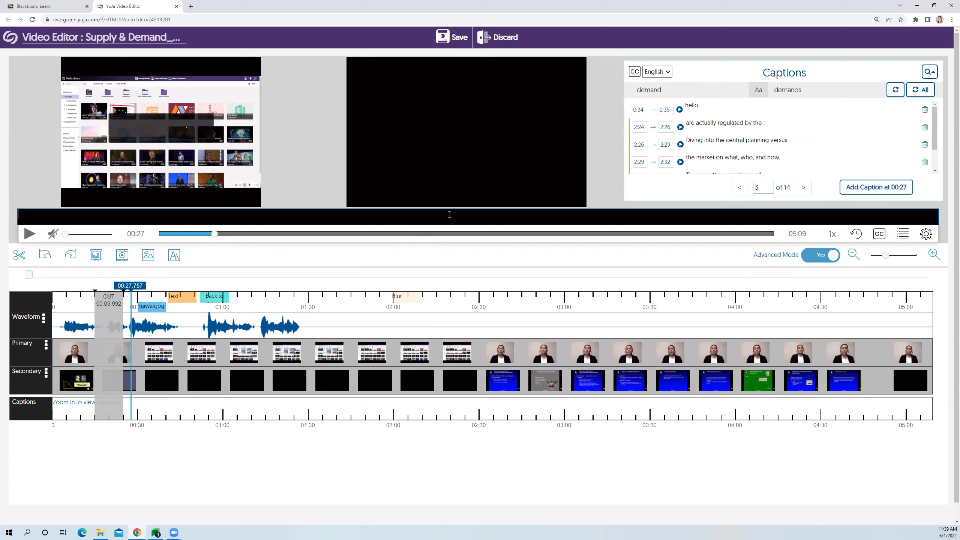
type("caption")
key("Return")
key("BackSpace")
left_click(507, 264)
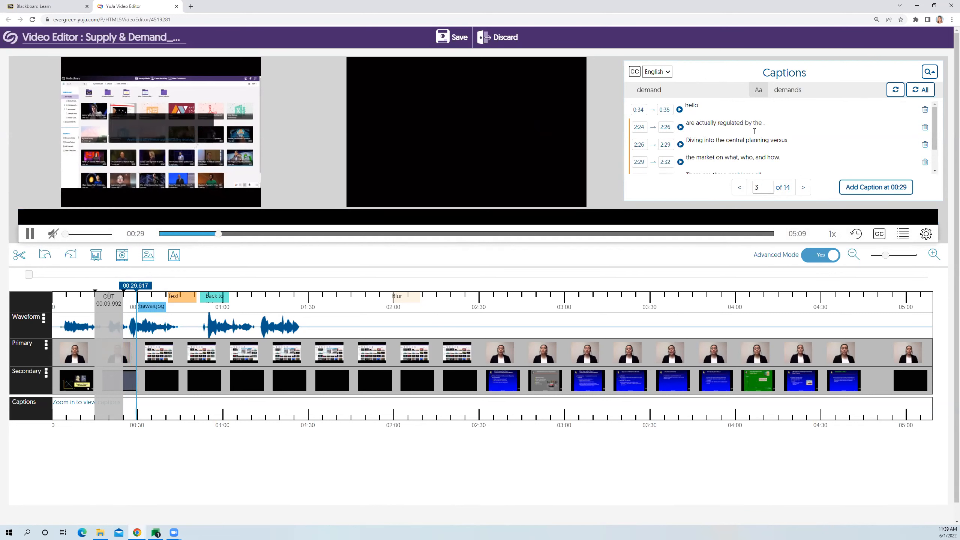
left_click(33, 234)
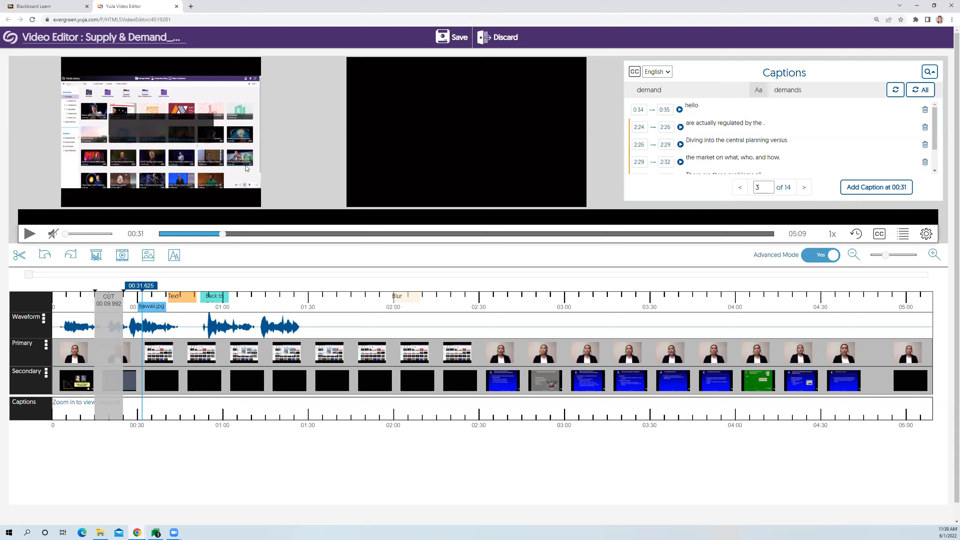
- Look over the caption search term and the caption lines on pages 2 and 3
left_click_drag(681, 94, 617, 90)
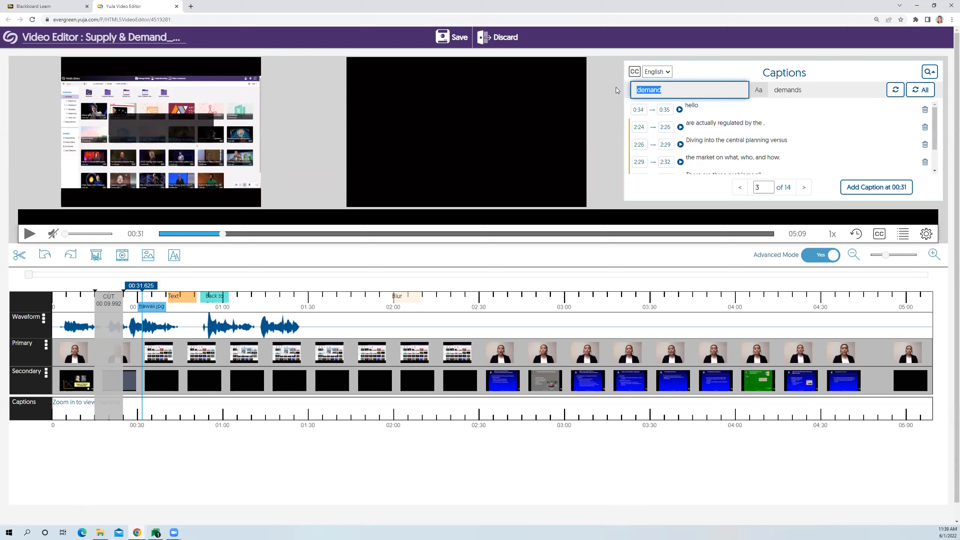
scroll(796, 127, "down", 1)
left_click_drag(796, 128, 684, 138)
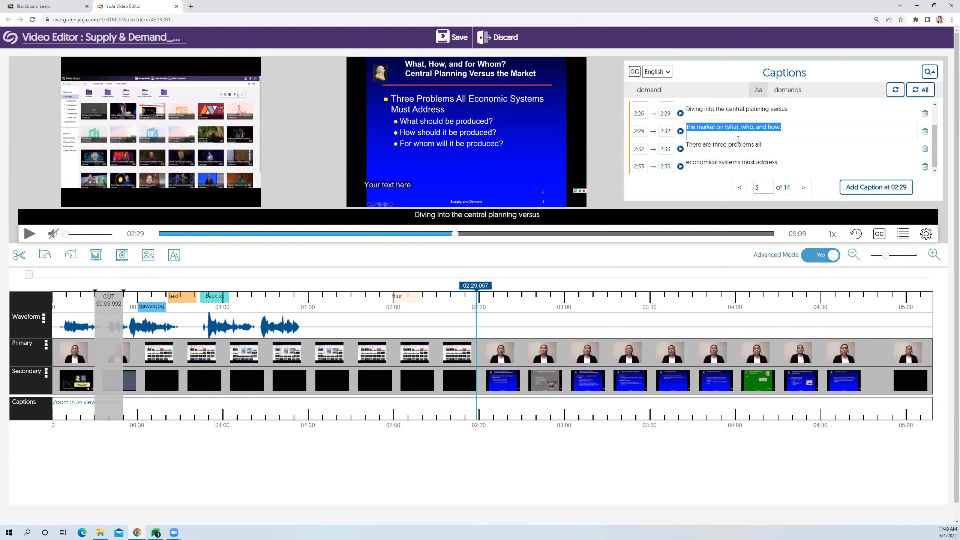
left_click(715, 196)
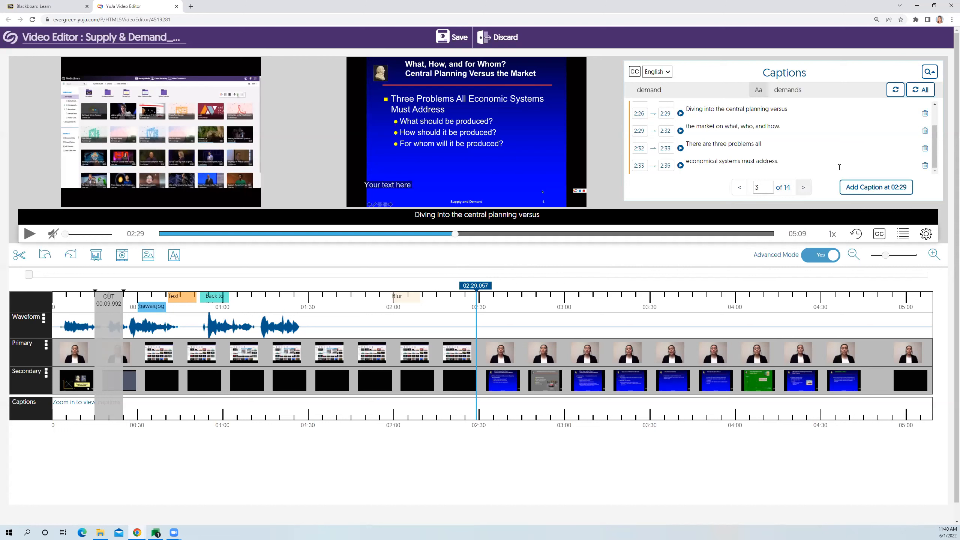
scroll(845, 125, "up", 1)
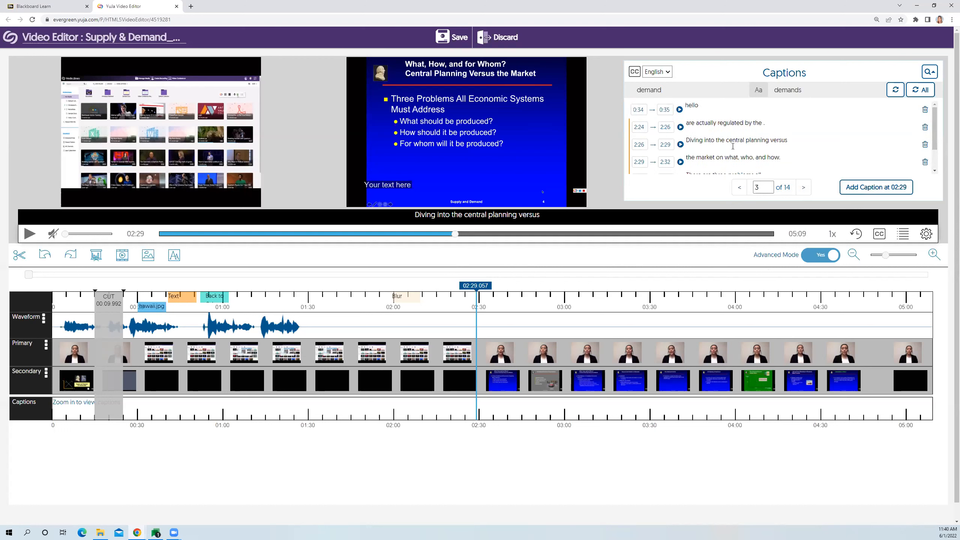
left_click(739, 187)
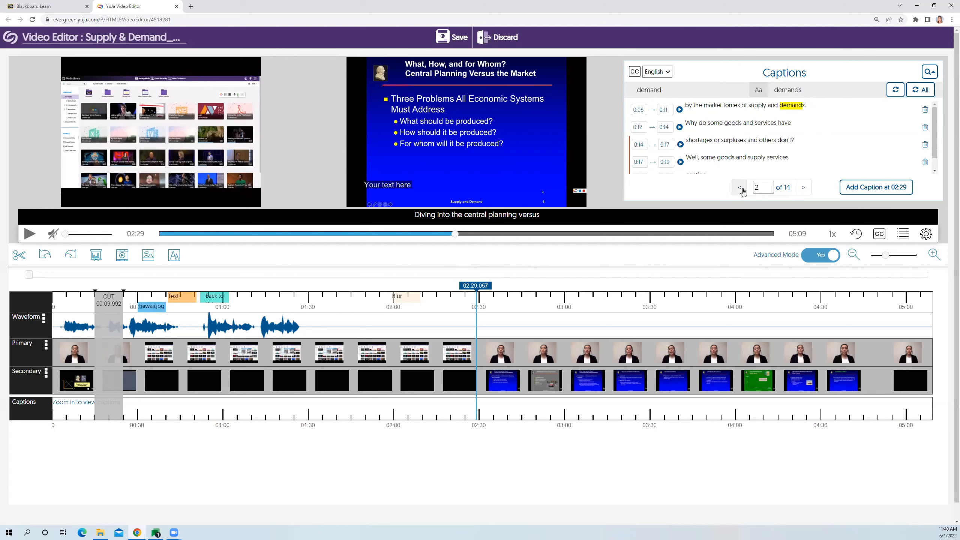
left_click(804, 188)
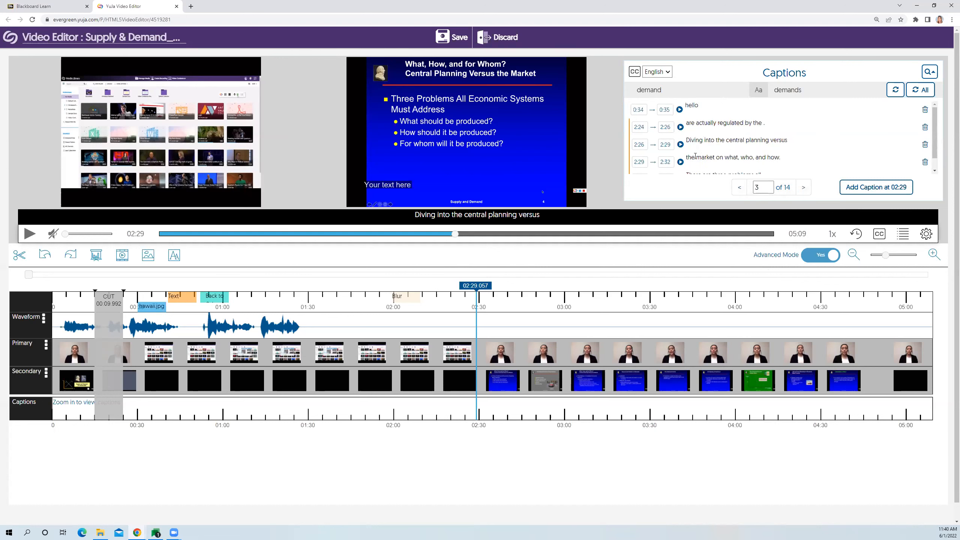
- Replace the 2:29 caption line on page 3 with "new phrase here!"
left_click(795, 157)
left_click_drag(795, 156, 688, 159)
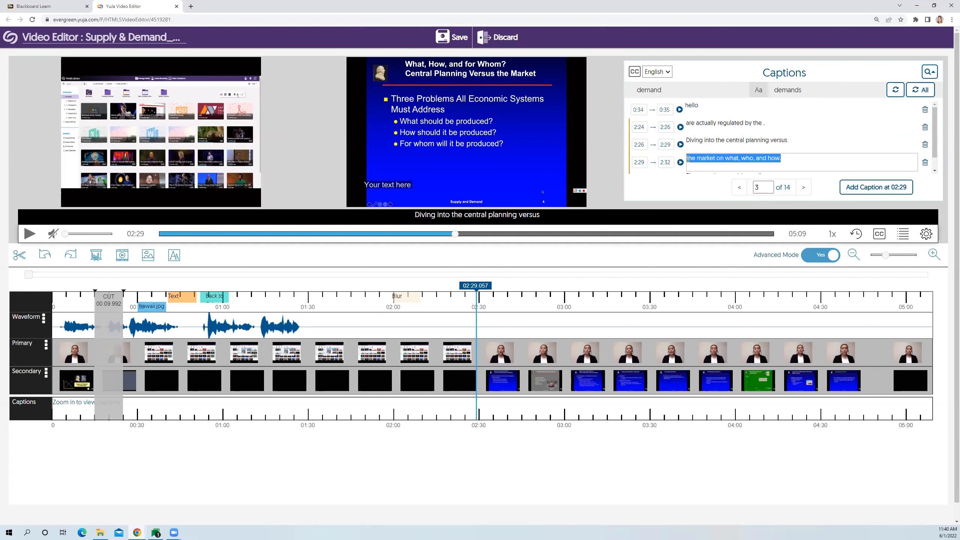
left_click(800, 162)
left_click_drag(800, 161, 684, 163)
type("new phrase here!")
left_click(708, 193)
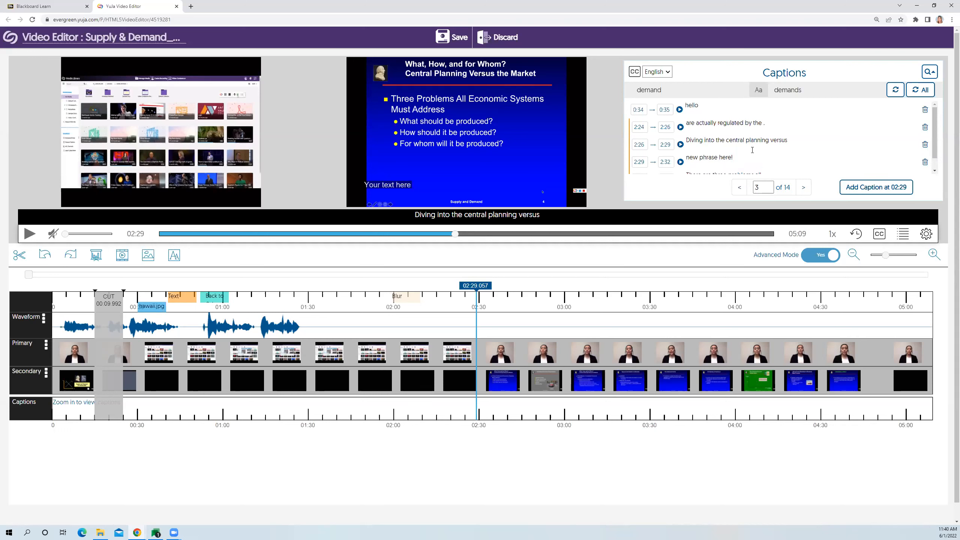
- Save the edits as a new video with the captions set to adjust automatically
scroll(753, 150, "down", 1)
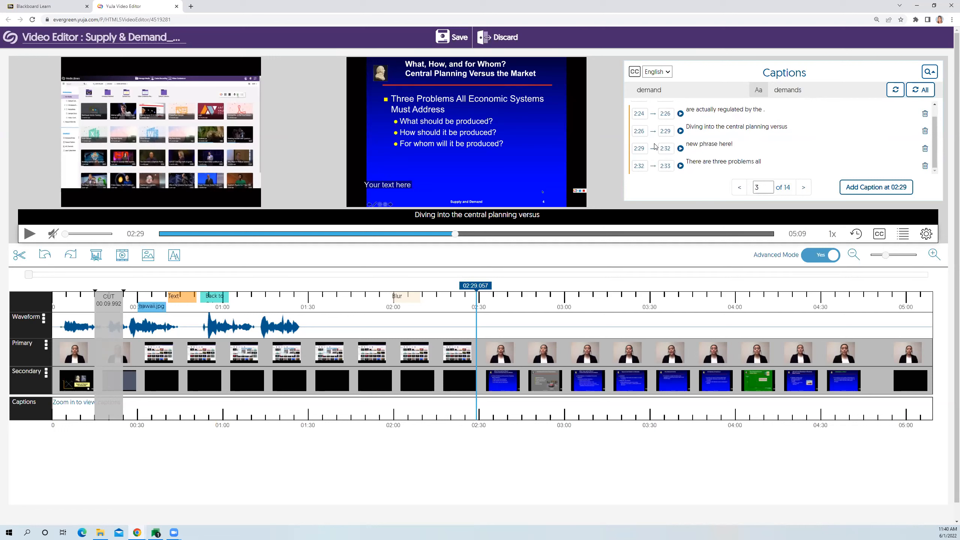
left_click(459, 45)
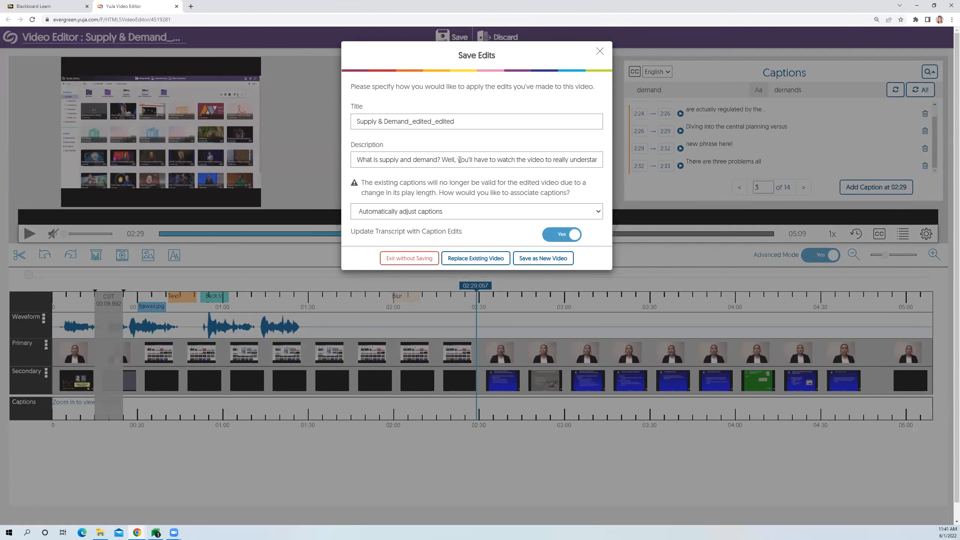
scroll(476, 172, "down", 1)
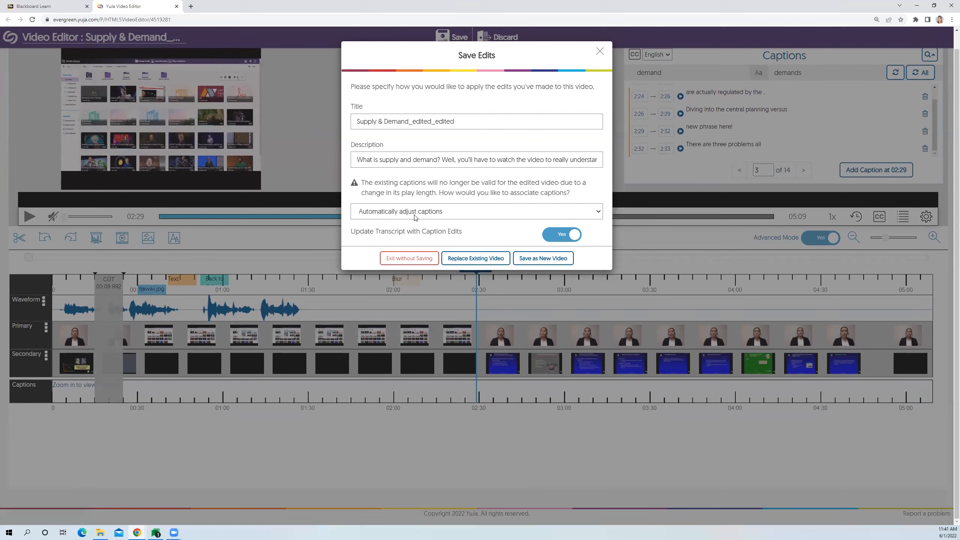
left_click(392, 219)
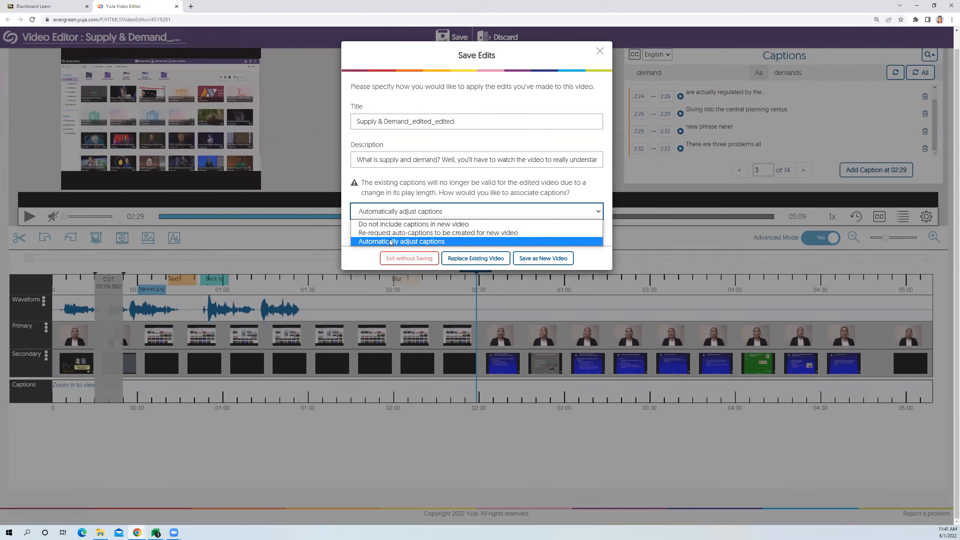
left_click(432, 242)
left_click(444, 220)
left_click(437, 241)
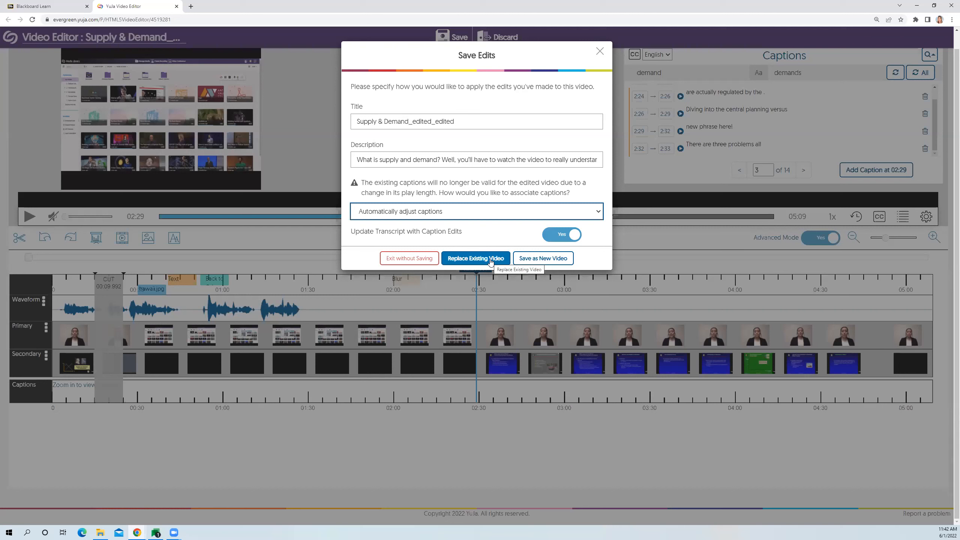
left_click(539, 264)
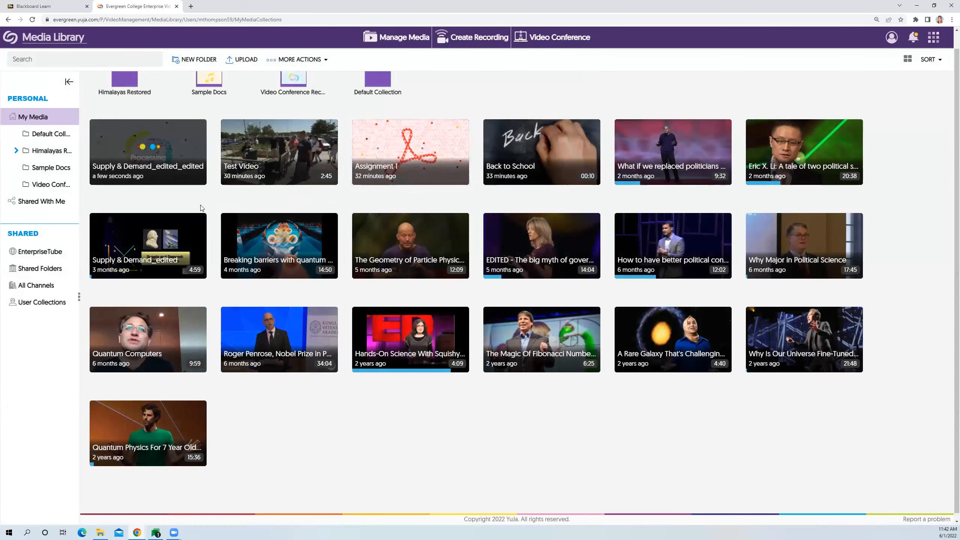
- Start a new recording from the Windows PC or Mac and bring up the YuJa Software Capture application
mouse_move(151, 178)
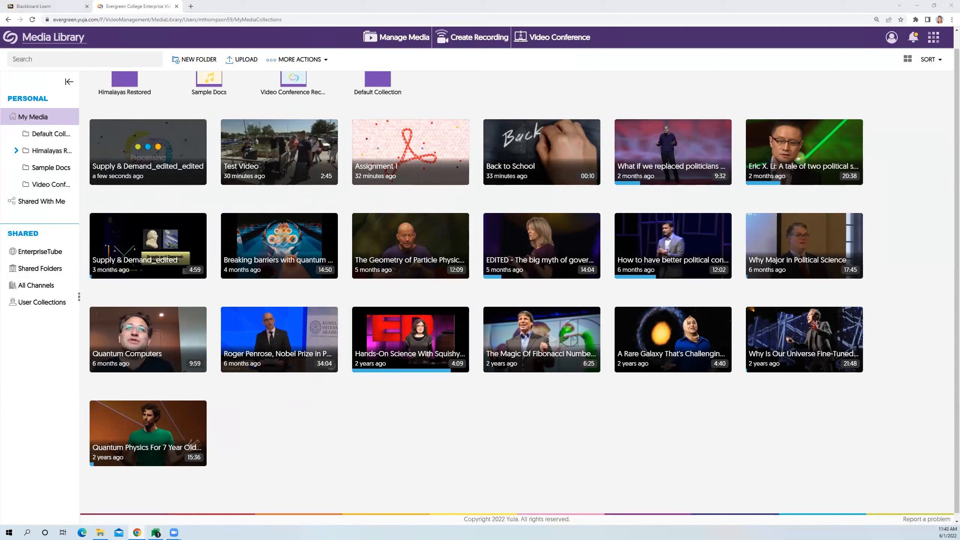
scroll(653, 107, "up", 1)
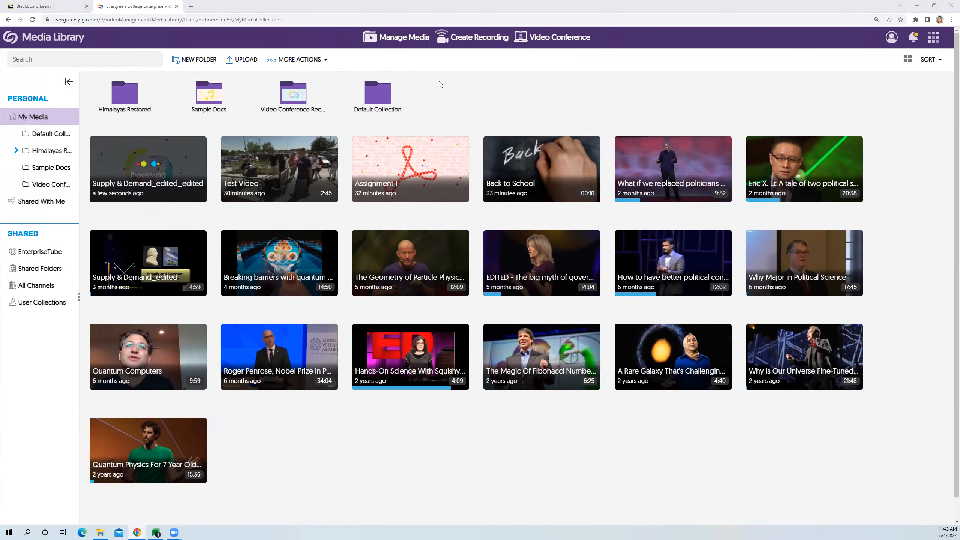
left_click(466, 42)
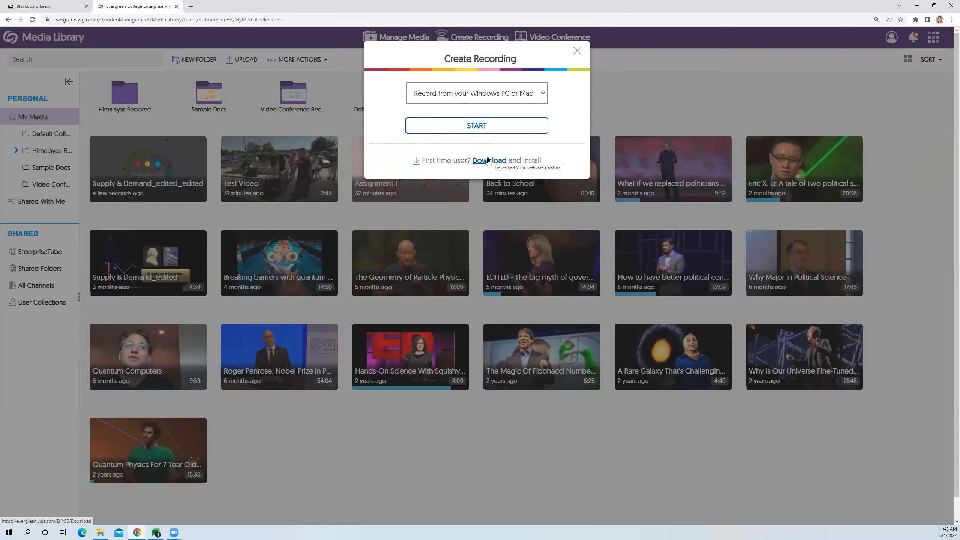
left_click(478, 129)
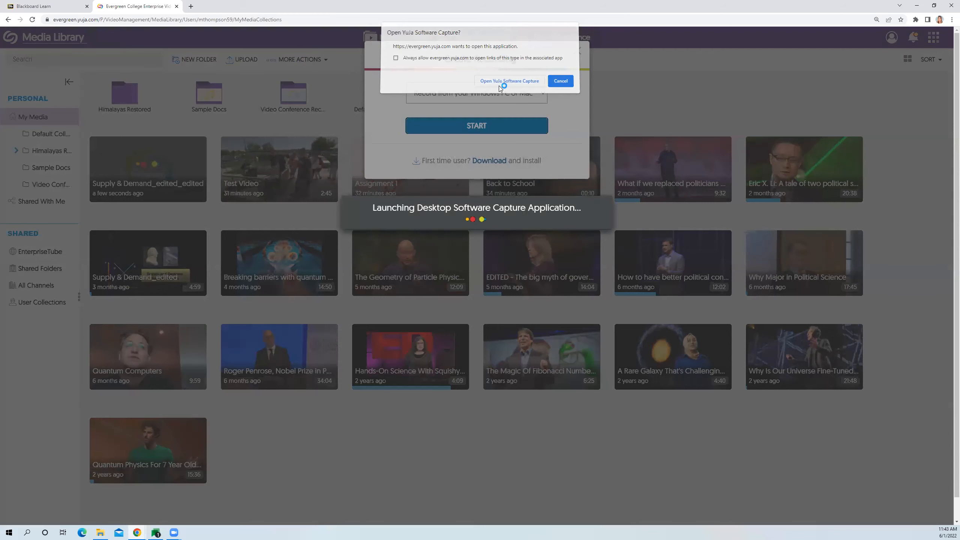
left_click(500, 84)
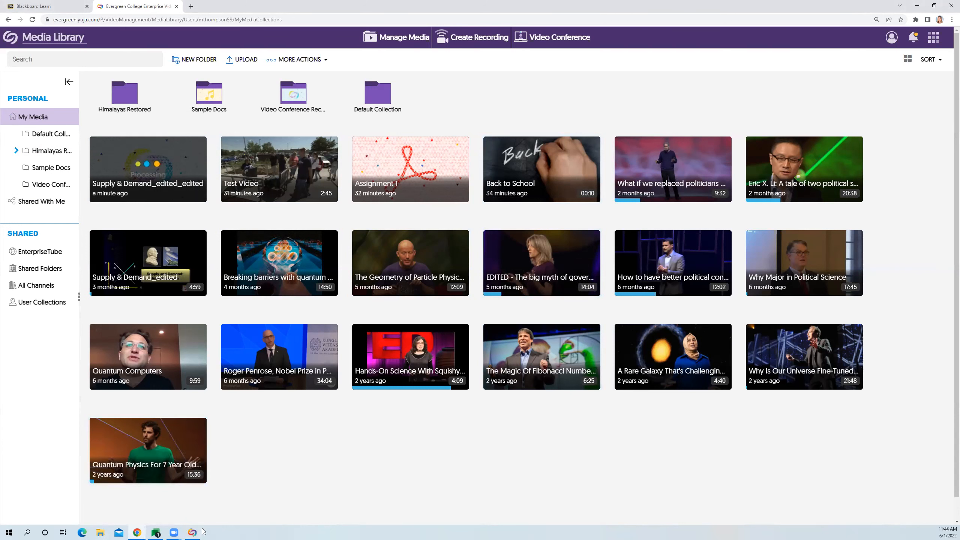
mouse_move(202, 531)
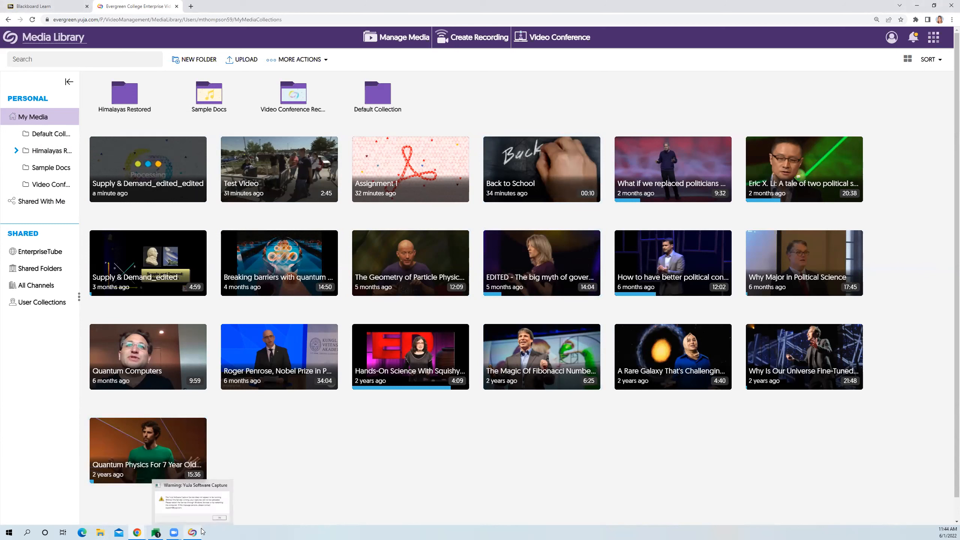
left_click(202, 532)
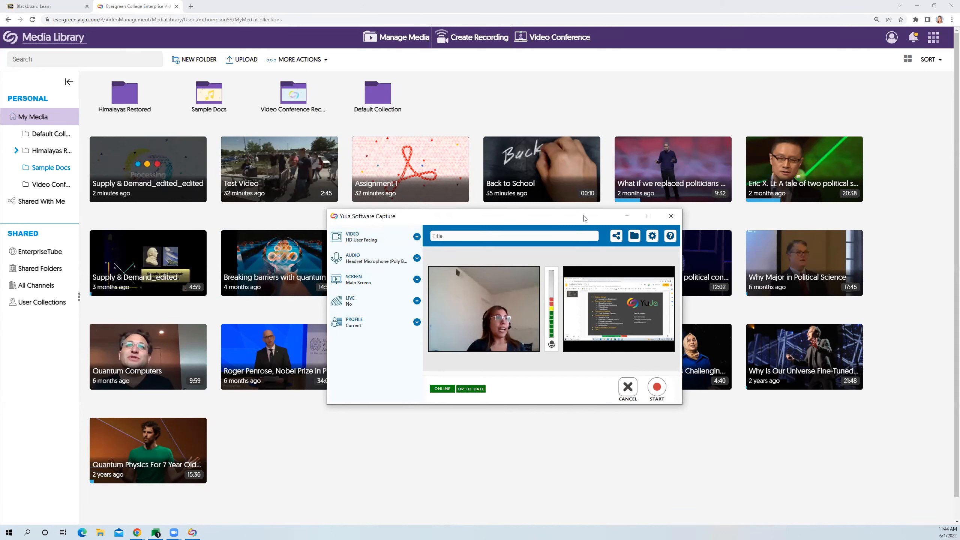
- Reposition the Software Capture window and title the recording "Aiken Video"
left_click_drag(585, 218, 605, 218)
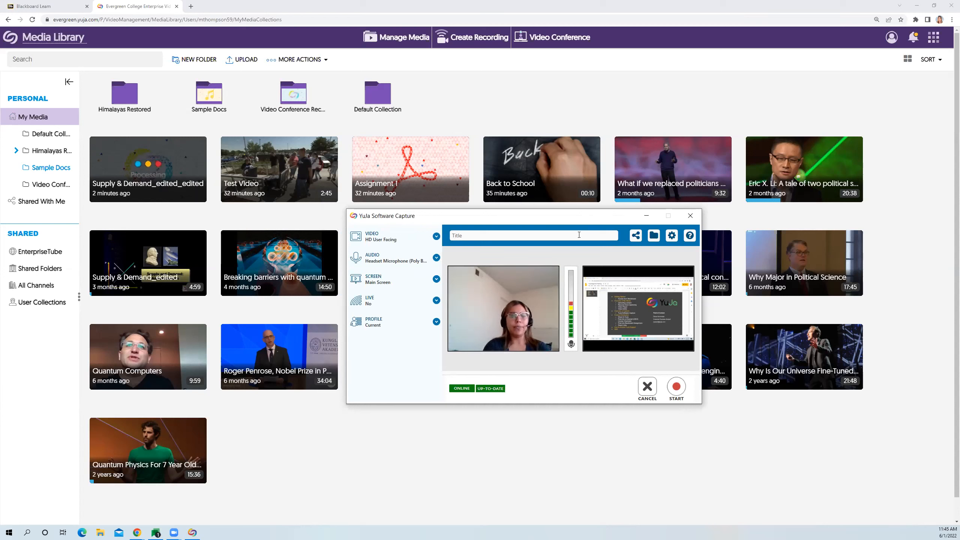
type("Aiken Video")
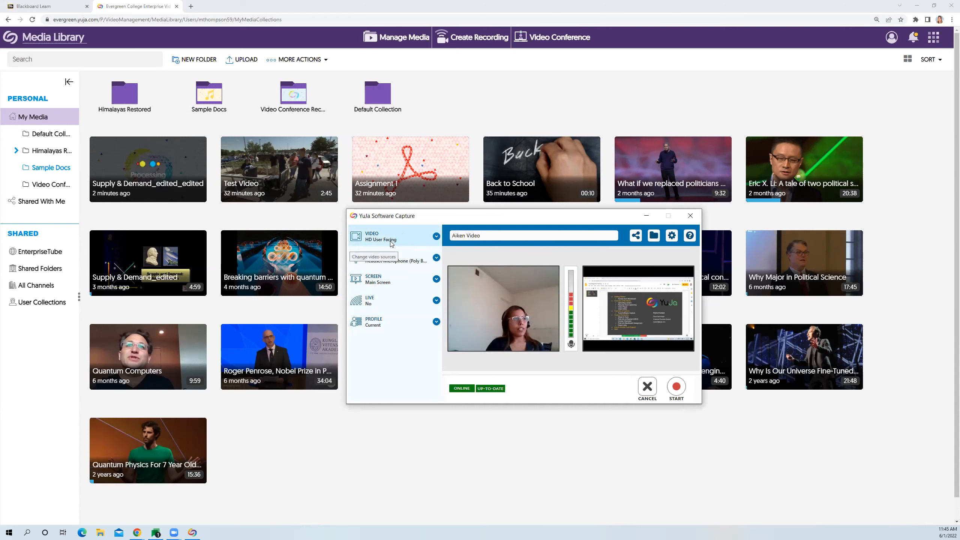
- Review the video source settings and the cameras available for the second video source
left_click(405, 242)
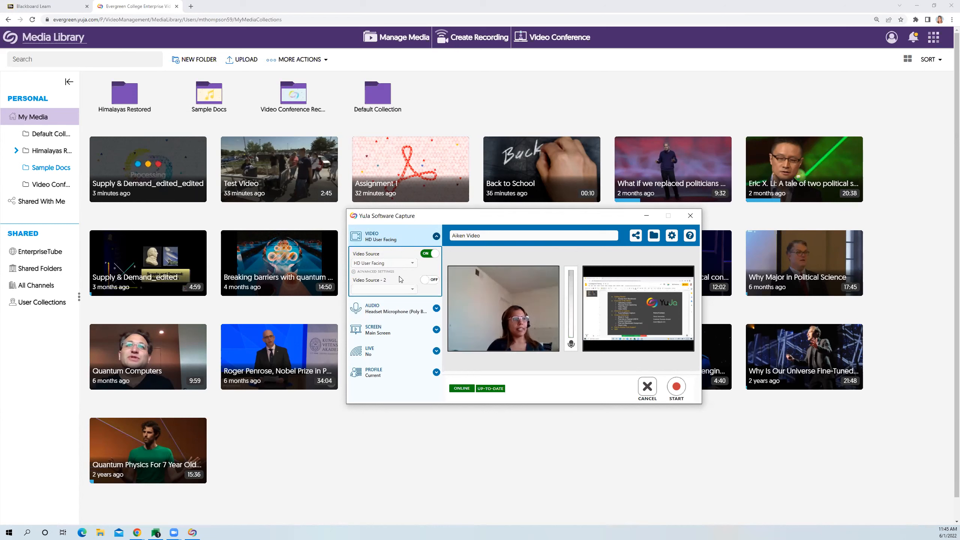
left_click(412, 290)
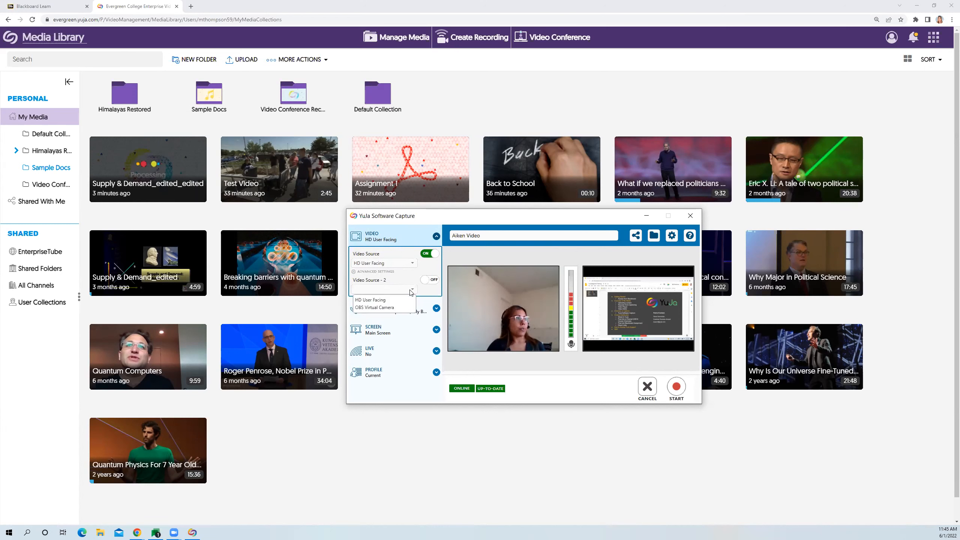
left_click(411, 290)
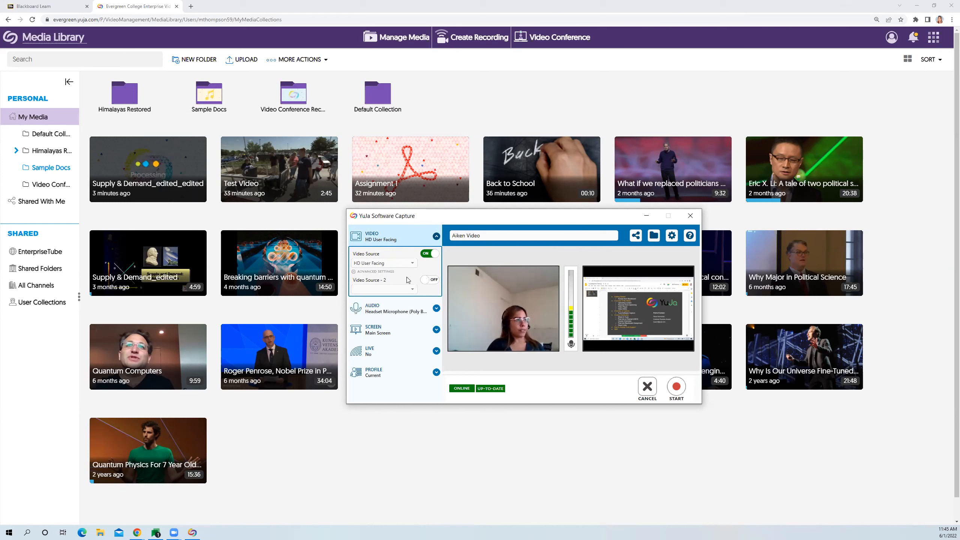
left_click(436, 237)
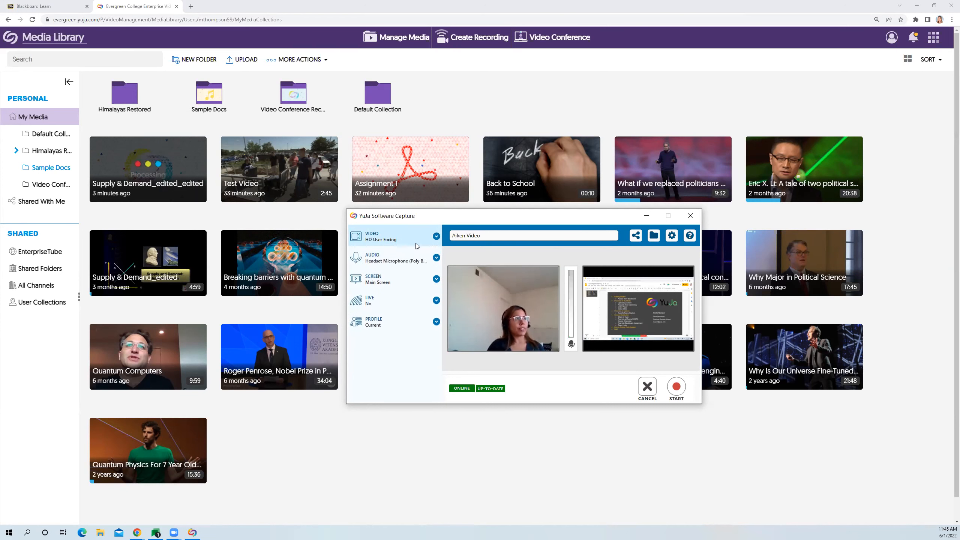
- Review the audio settings and the microphone options available for the first and second mic sources
left_click(411, 264)
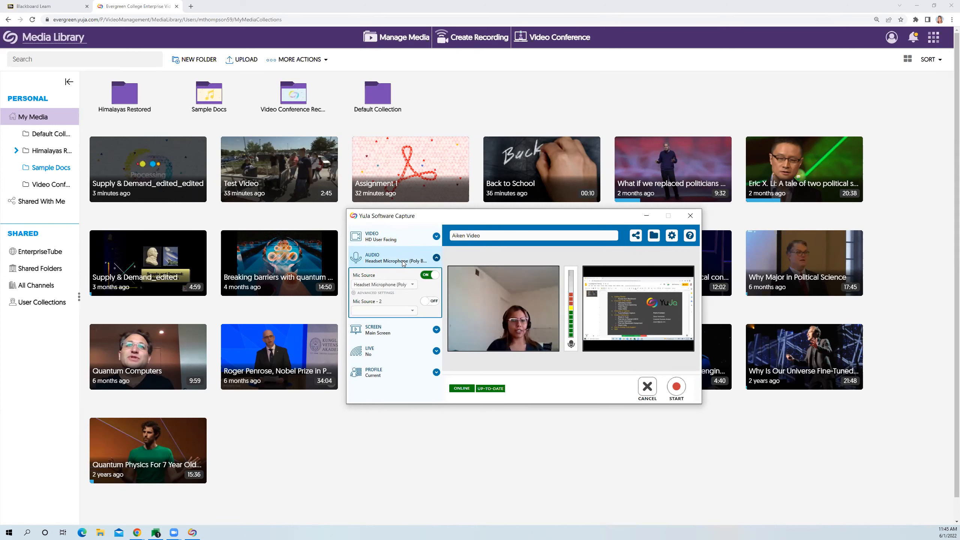
left_click(399, 286)
left_click(397, 290)
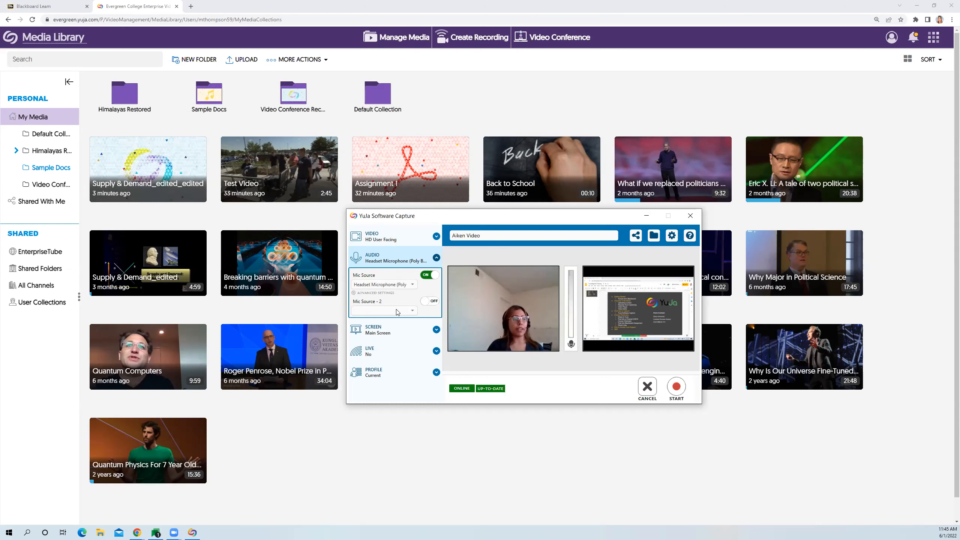
left_click(398, 313)
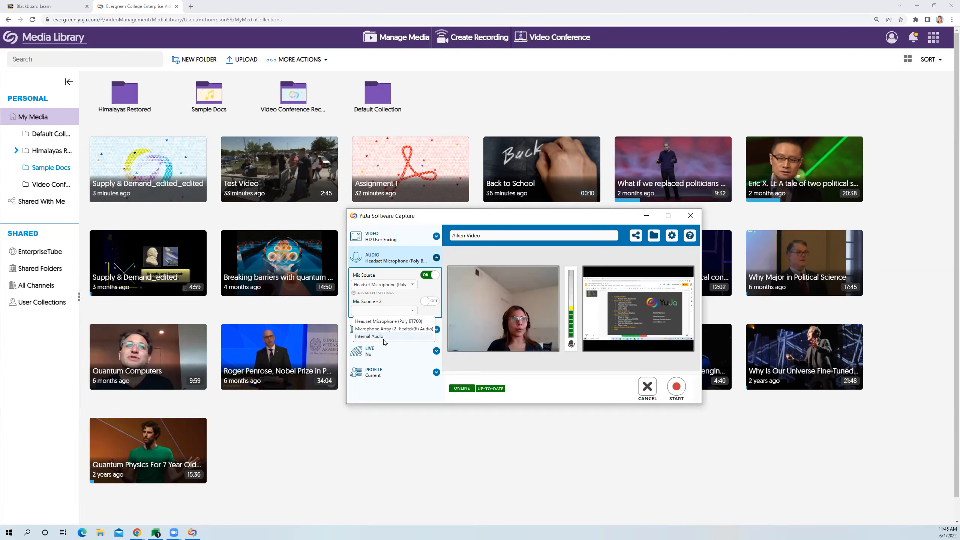
left_click(438, 258)
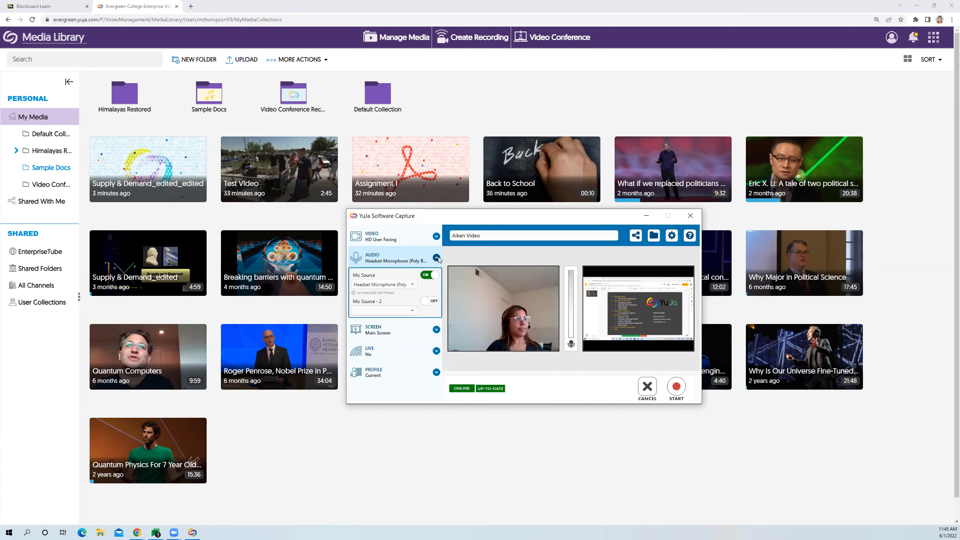
left_click(413, 254)
- Set the screen source to capture Duo Displays and look over both screen previews
left_click(398, 283)
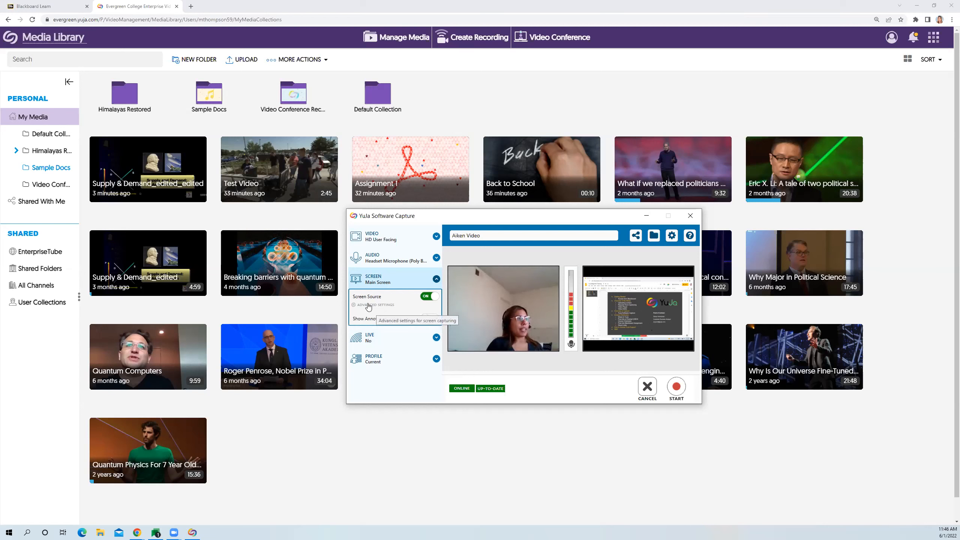
left_click(383, 306)
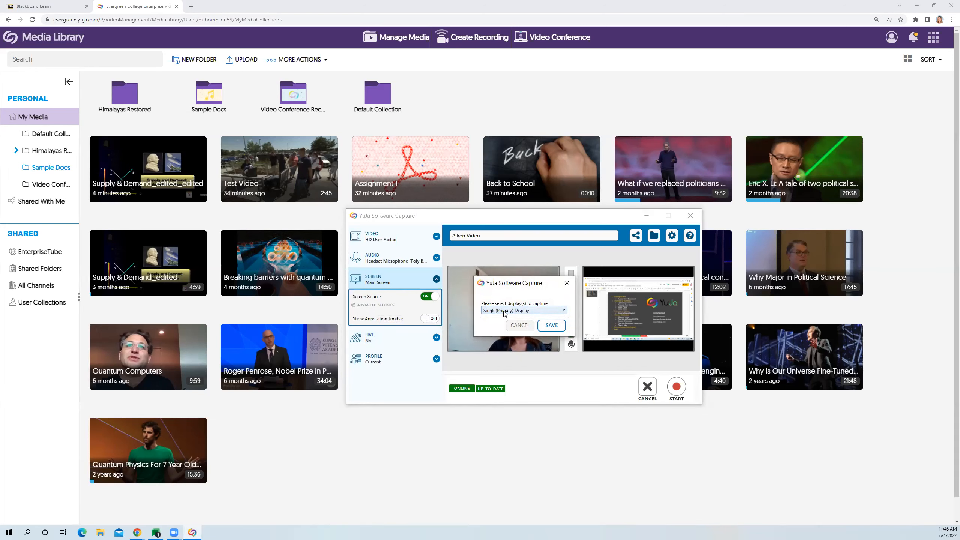
left_click(505, 310)
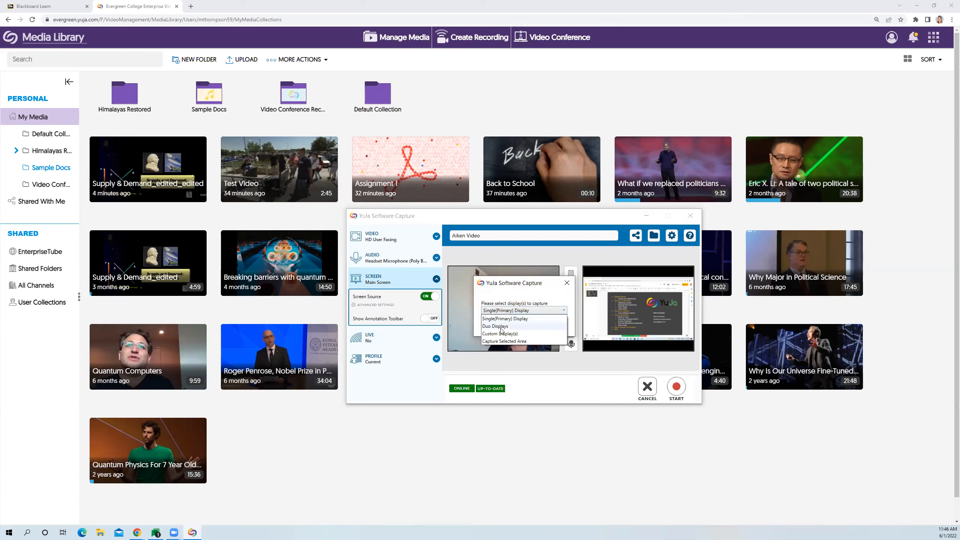
left_click(495, 326)
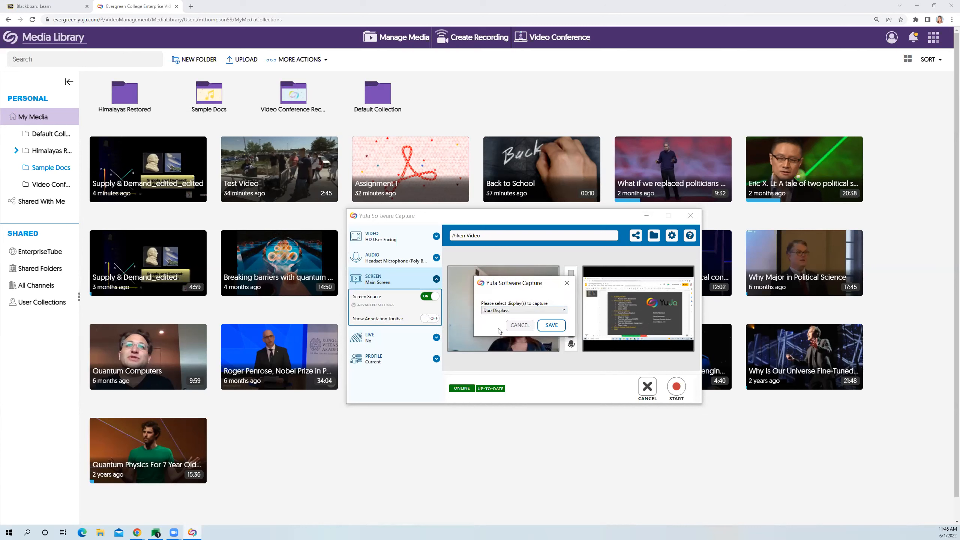
left_click(551, 326)
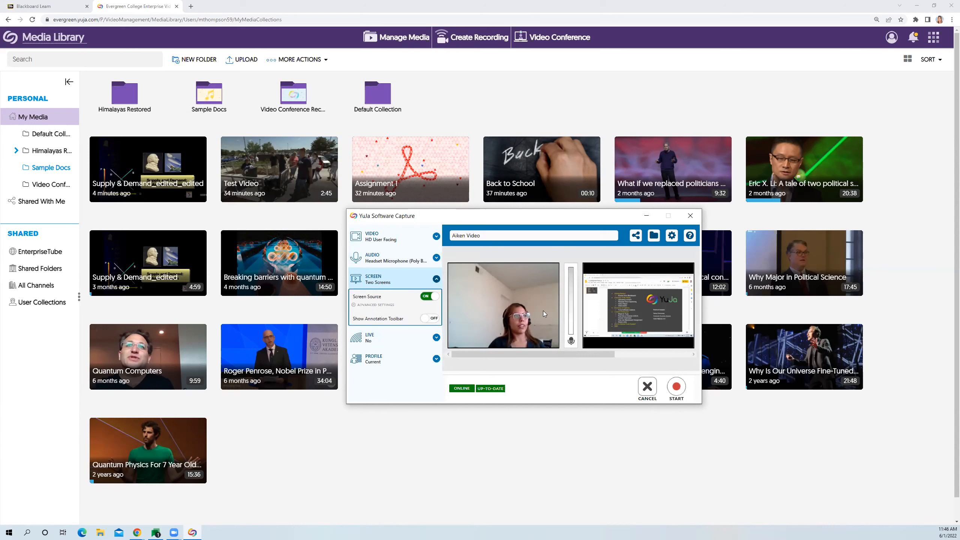
left_click_drag(530, 356, 572, 355)
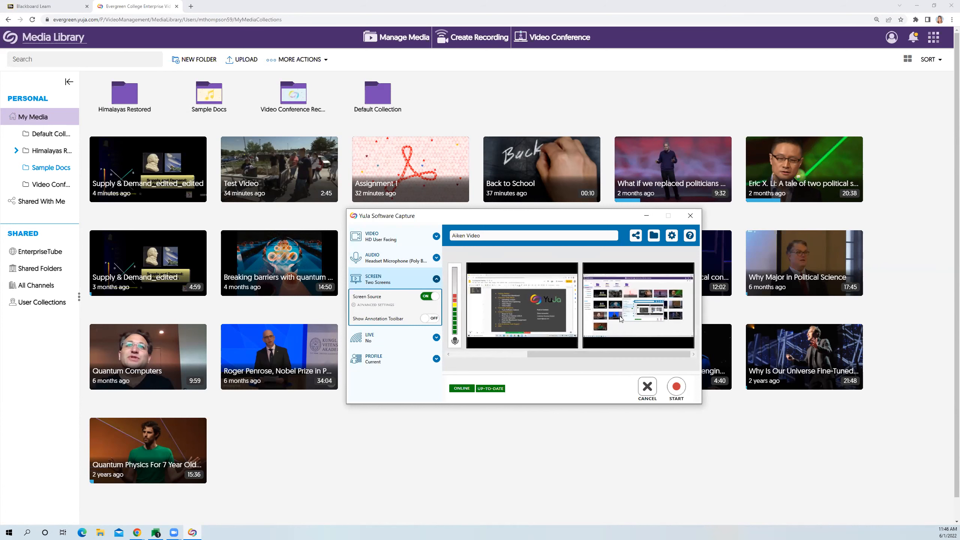
- Change the screen capture to Custom Display(s) with only the right display included
left_click(390, 305)
left_click(489, 311)
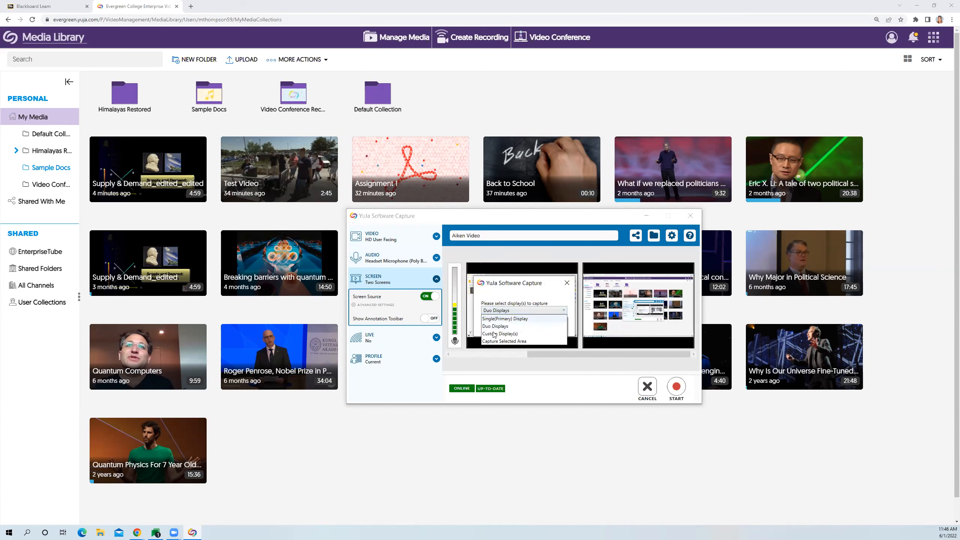
left_click(494, 334)
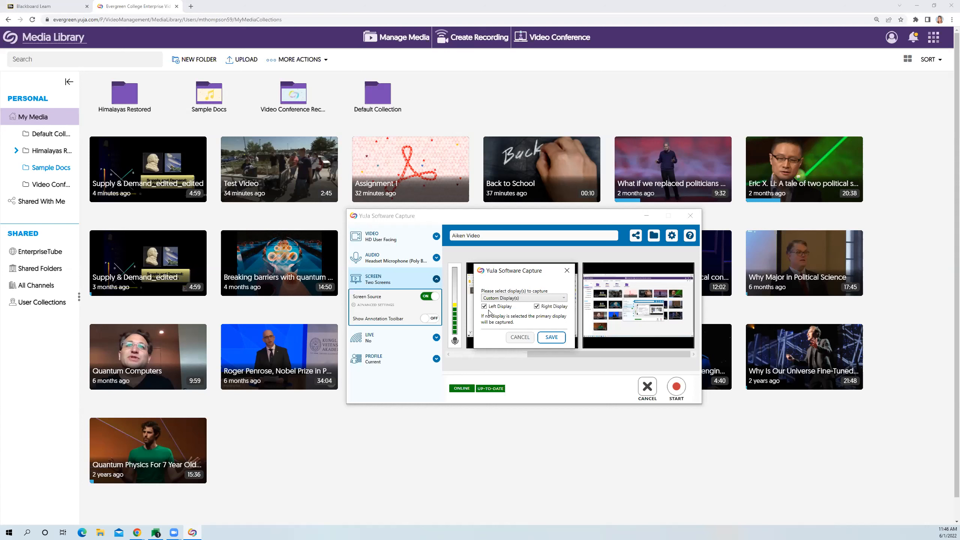
left_click(550, 337)
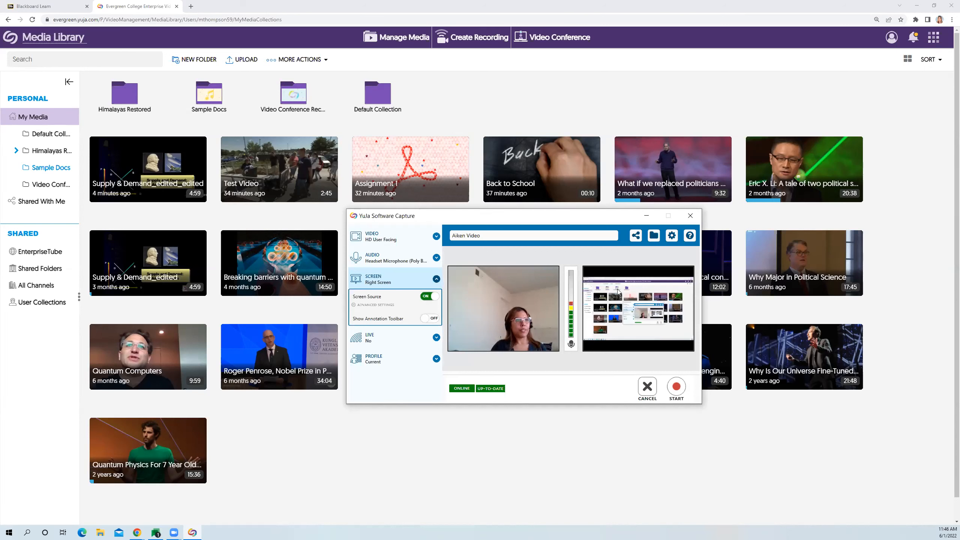
- Change the screen capture to Capture Selected Area, covering a region of about 736 × 973 pixels from the Media Library header downward
left_click(391, 306)
left_click(509, 298)
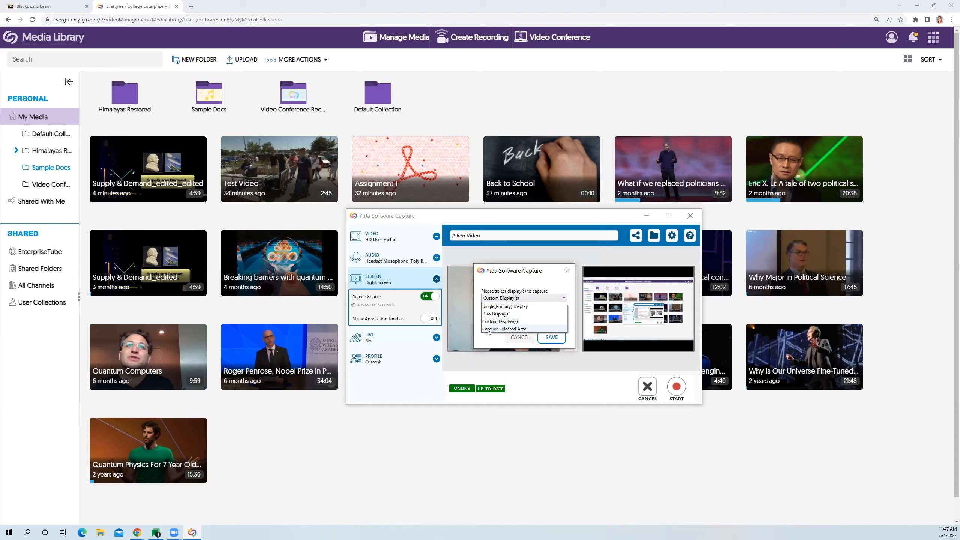
left_click(488, 329)
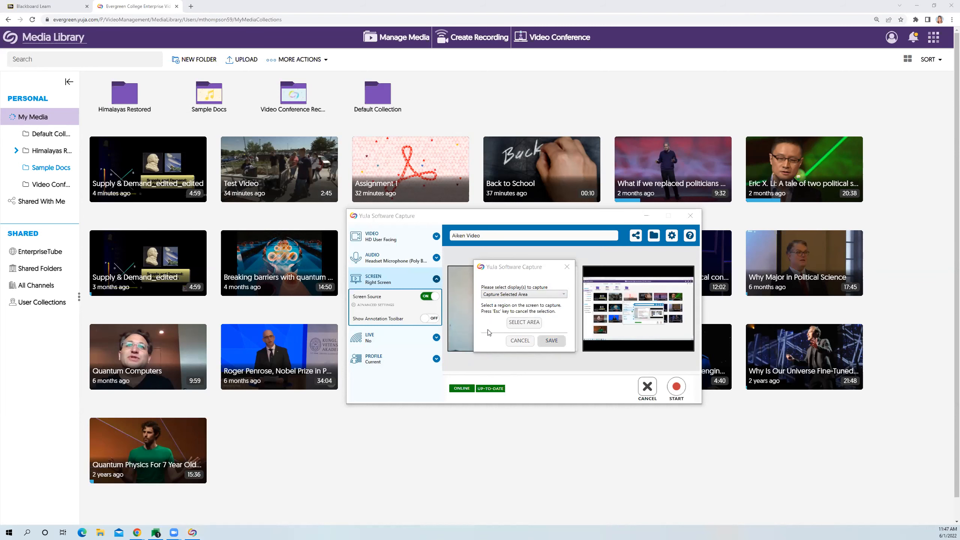
left_click(523, 323)
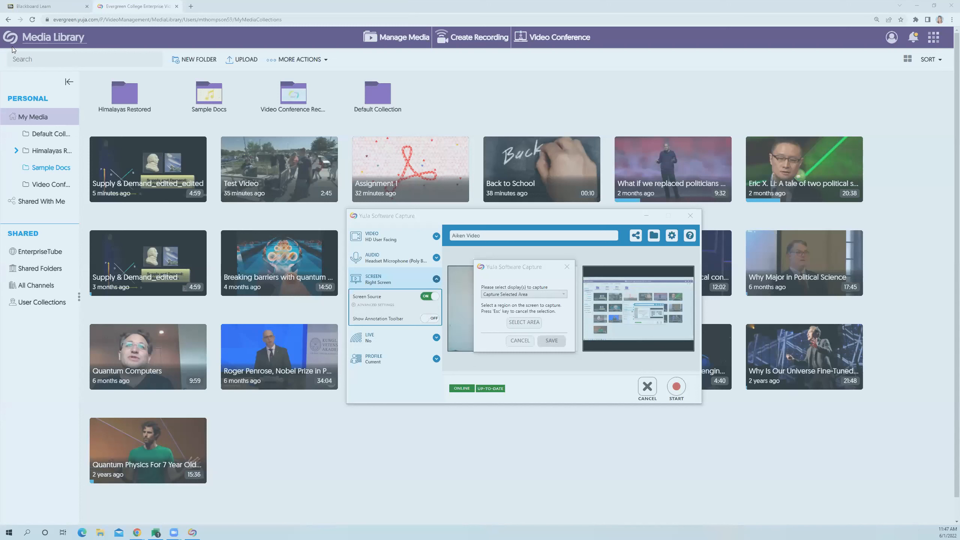
left_click_drag(1, 27, 442, 445)
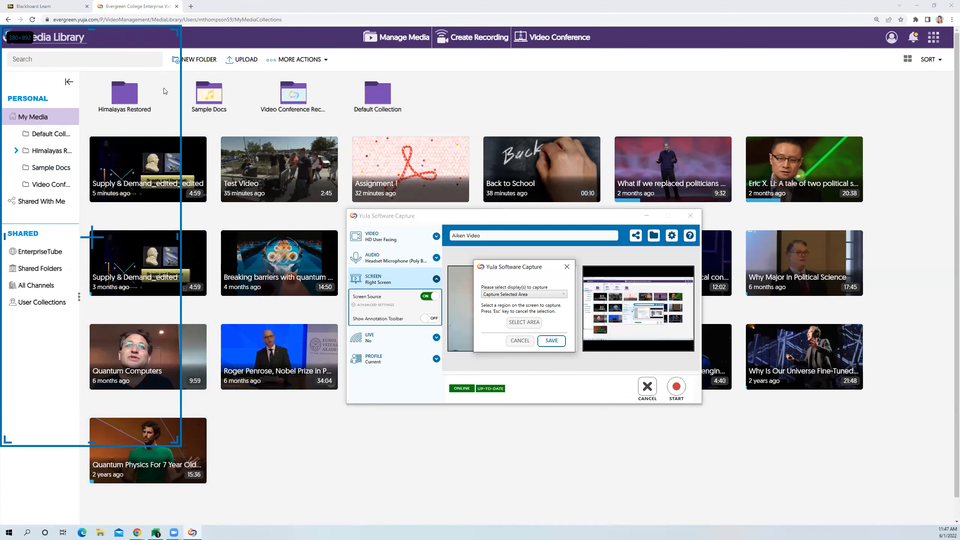
left_click_drag(296, 436, 344, 479)
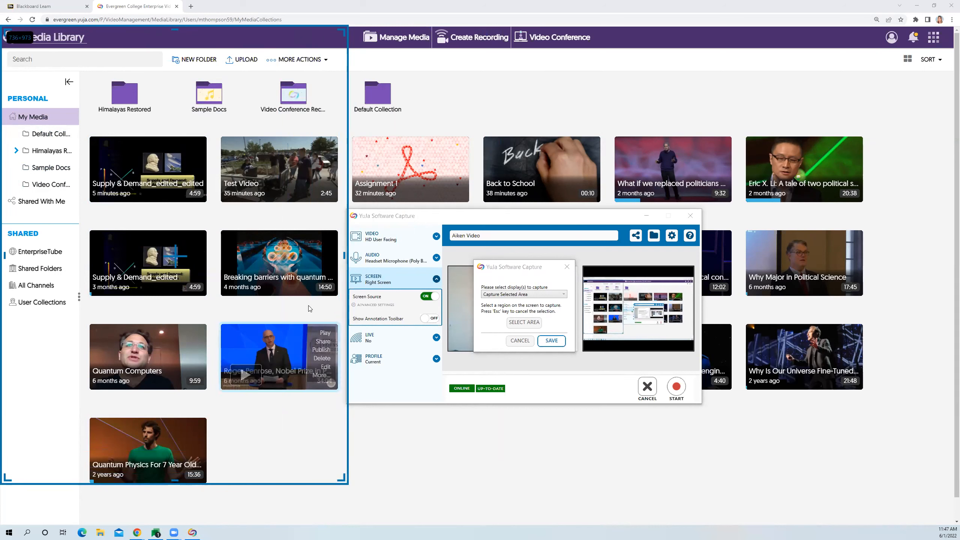
left_click(552, 341)
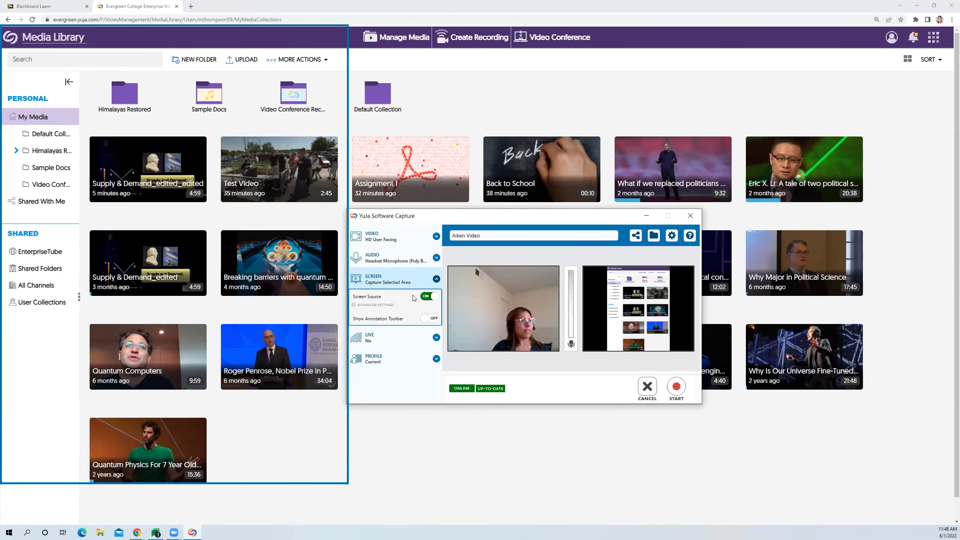
- Set the screen capture to Single(Primary) Display and collapse the screen settings
left_click(382, 306)
left_click(491, 295)
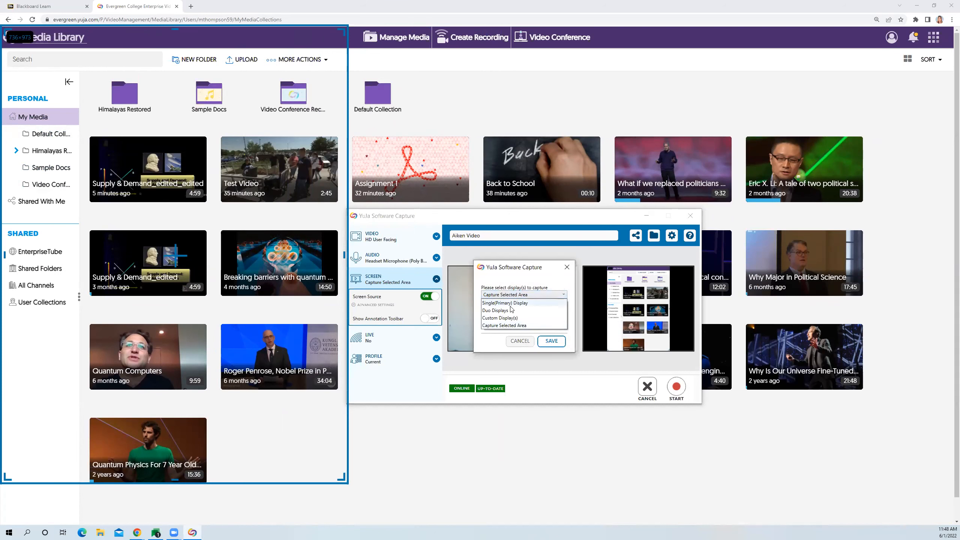
left_click(507, 303)
left_click(551, 341)
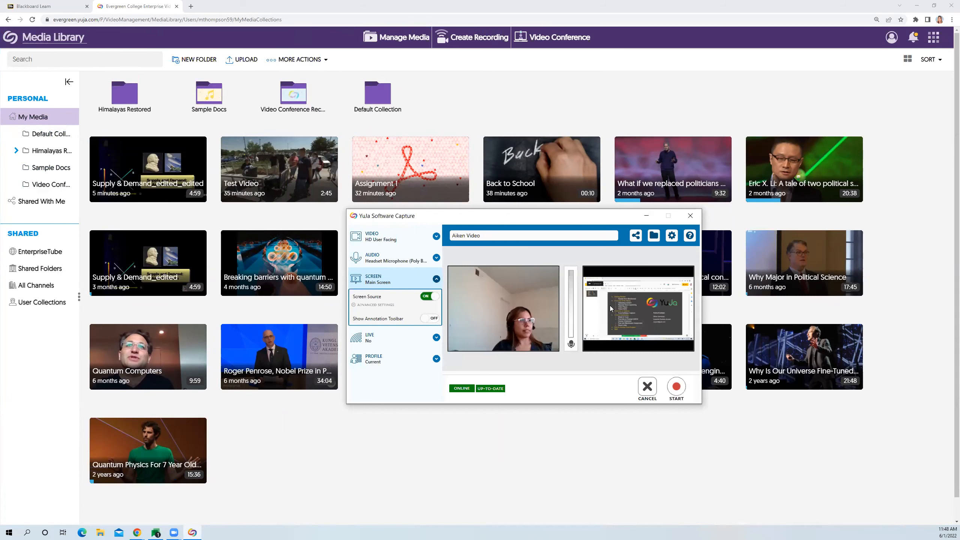
left_click(412, 281)
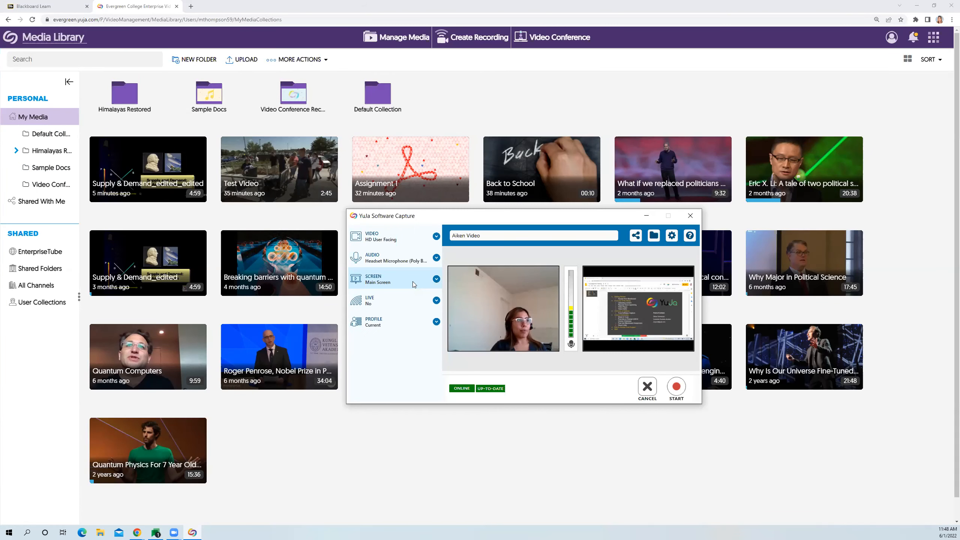
- Enable live streaming and choose "MICRO - Accommodated Group-Micro" as the media channel for publishing
left_click(377, 304)
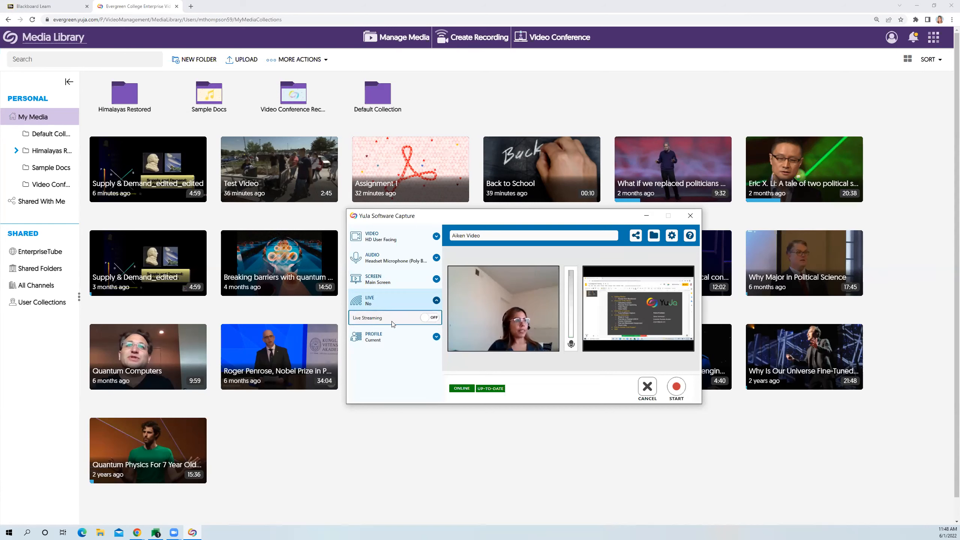
left_click(432, 319)
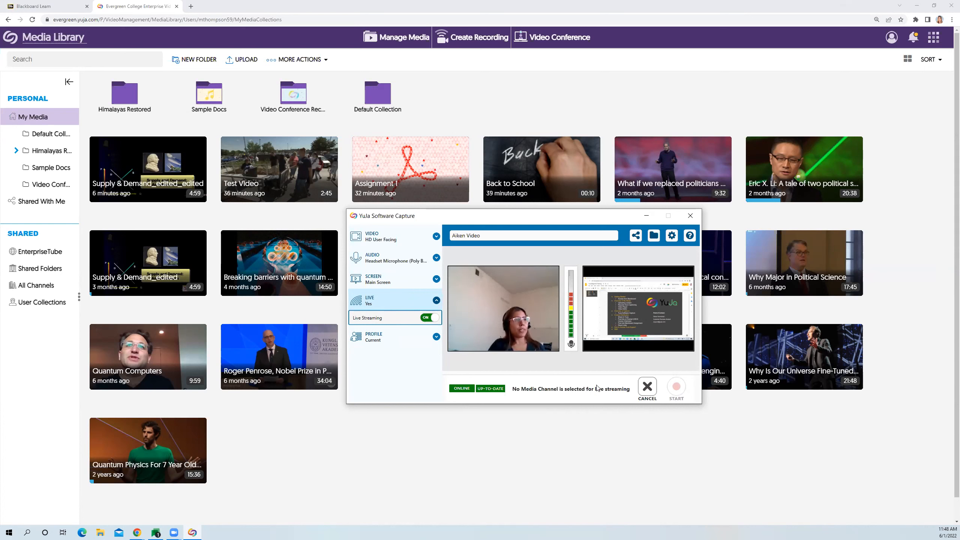
left_click(637, 240)
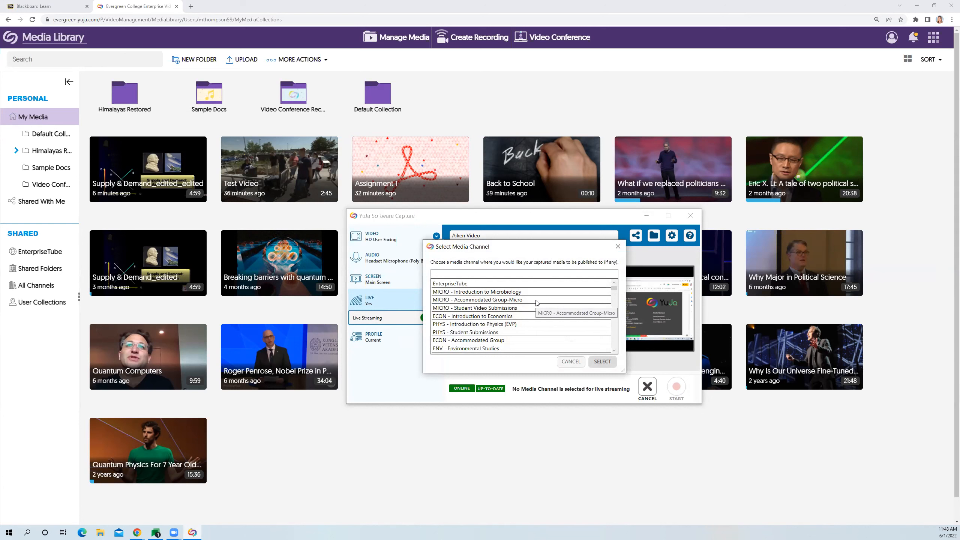
left_click(520, 302)
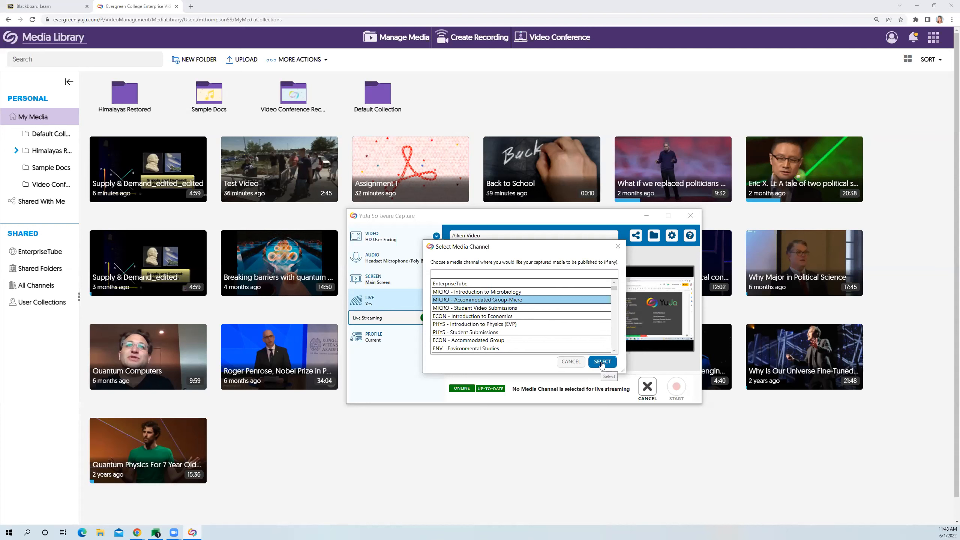
left_click(602, 363)
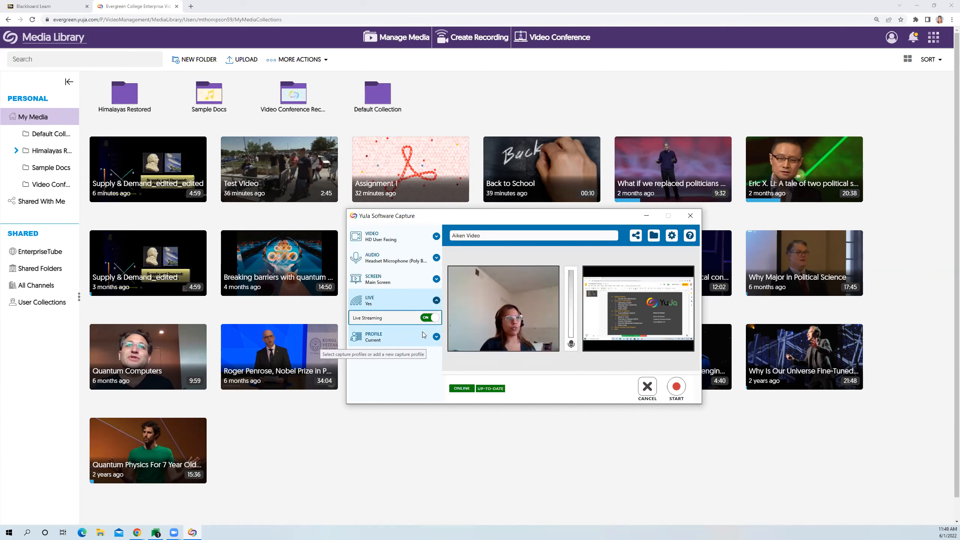
- Turn off live streaming for the recording and collapse its settings
left_click(426, 319)
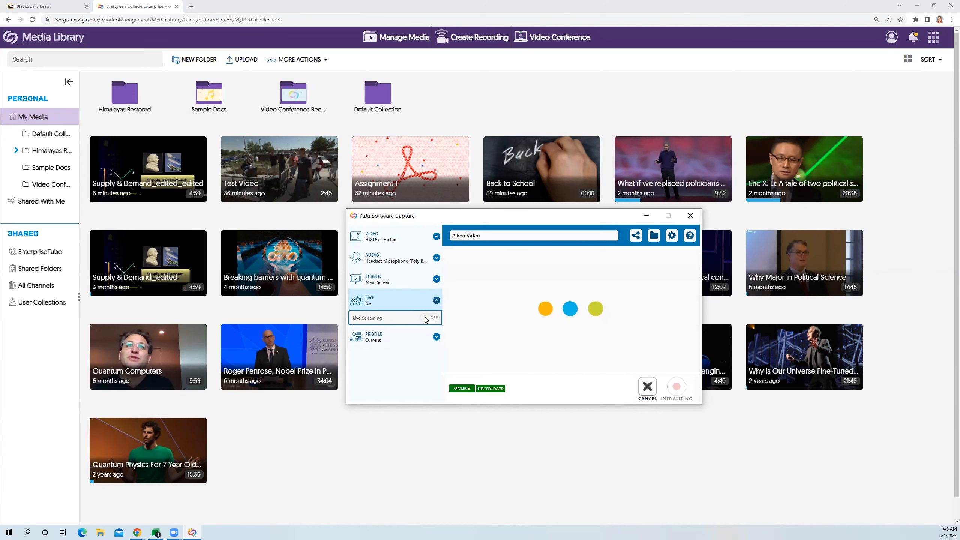
left_click(436, 301)
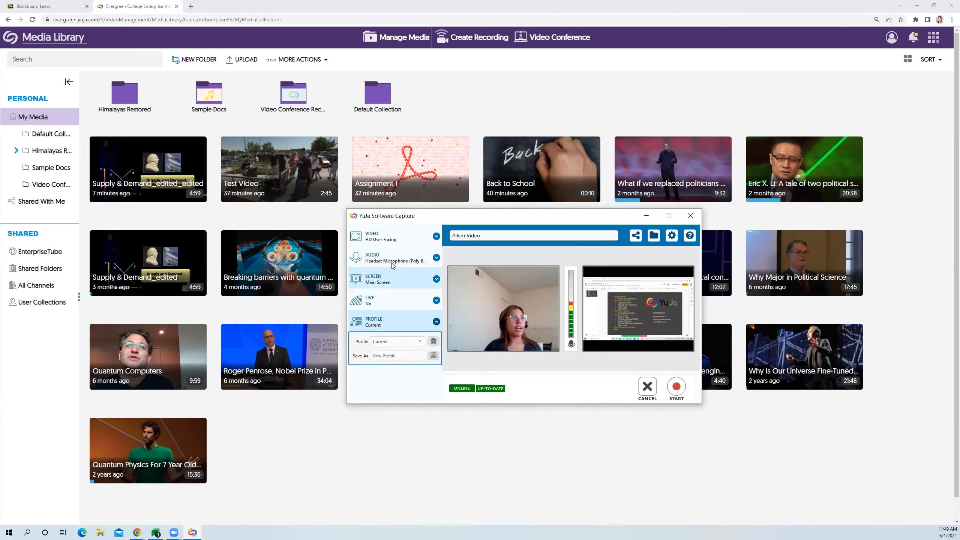
- Save the current capture settings as a new profile named "poltical class" and acknowledge the confirmation
left_click(416, 355)
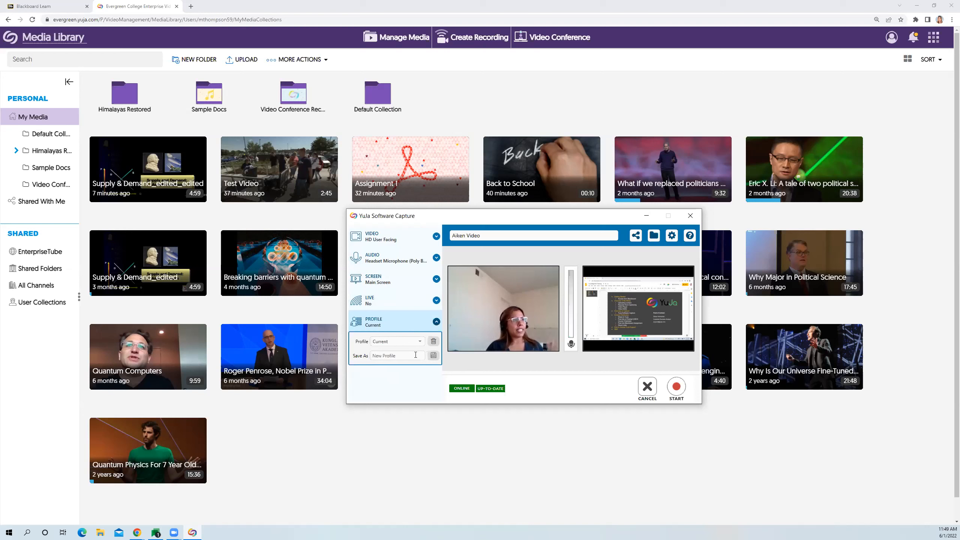
type("poltical class")
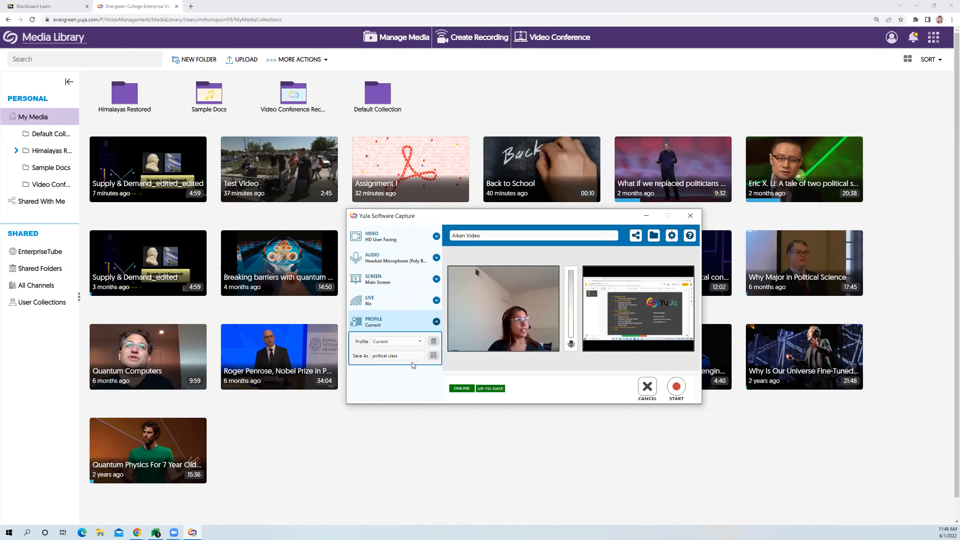
left_click(434, 357)
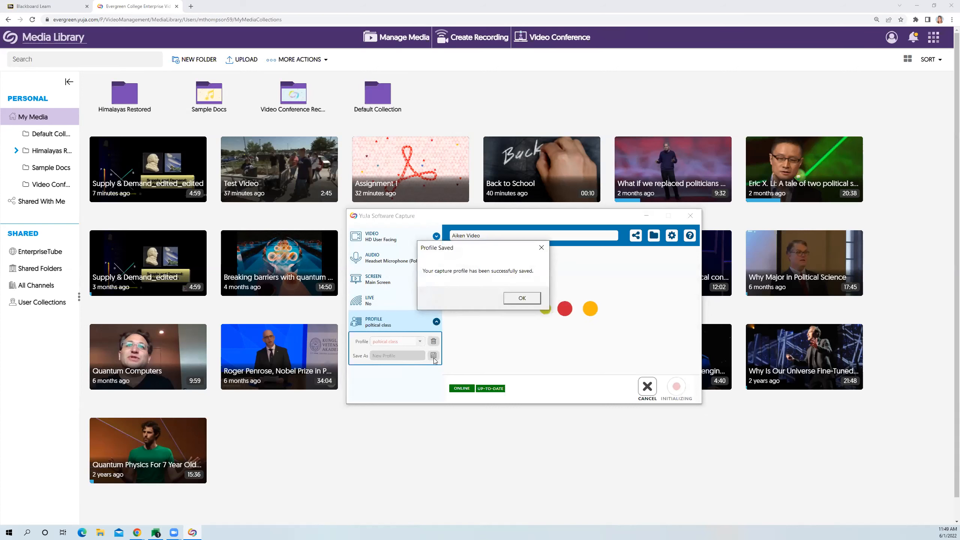
left_click(528, 302)
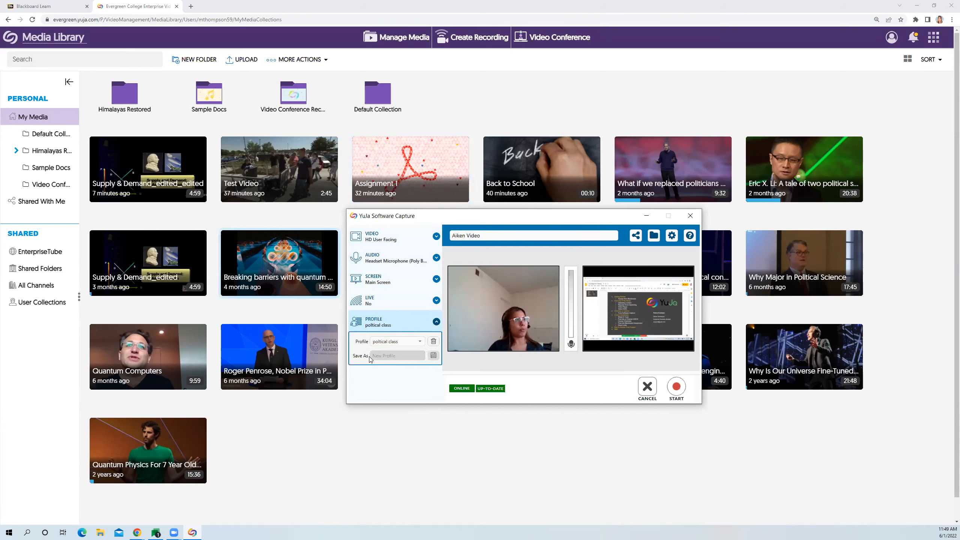
- Choose the saved "poltical class" profile for the recording and collapse the profile settings
left_click(385, 321)
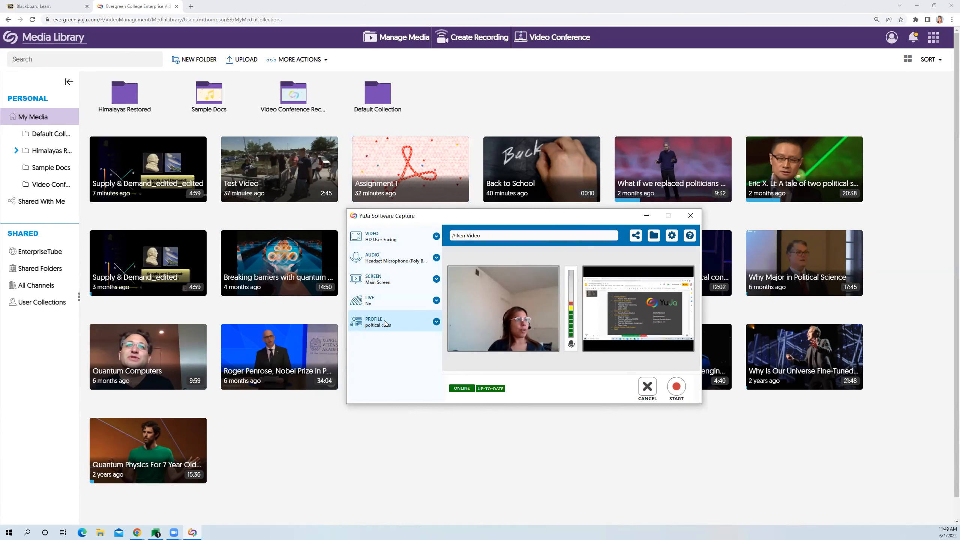
left_click(399, 342)
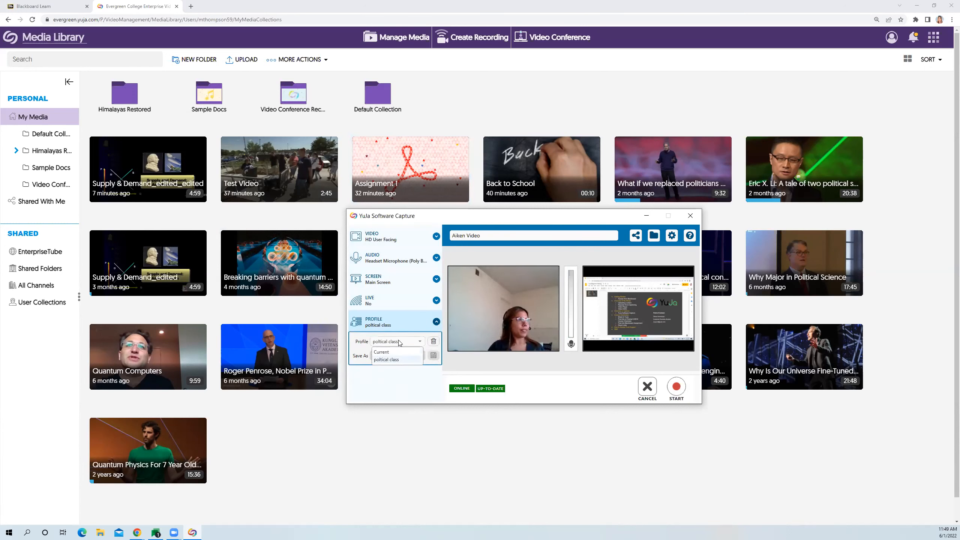
left_click(401, 361)
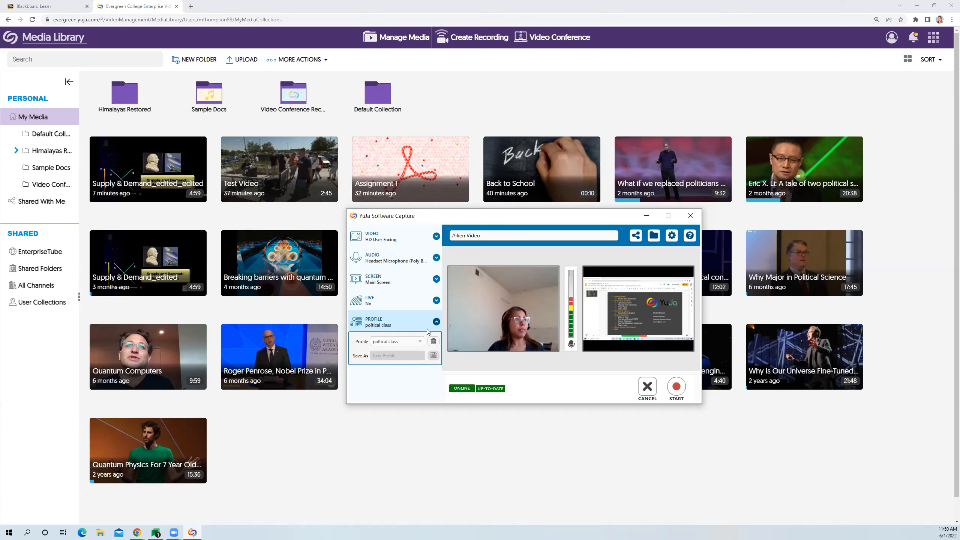
left_click(436, 322)
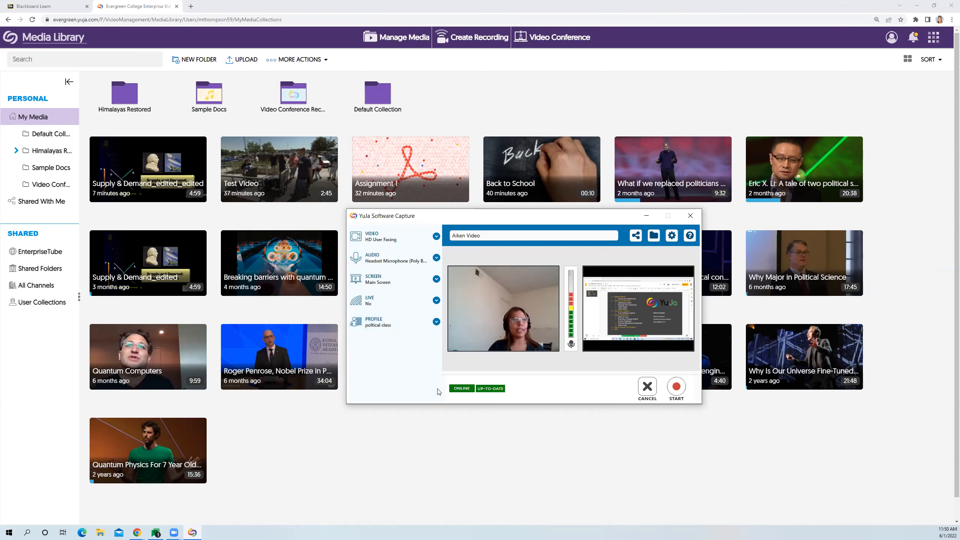
- Start recording the "Aiken Video" capture session
left_click(675, 388)
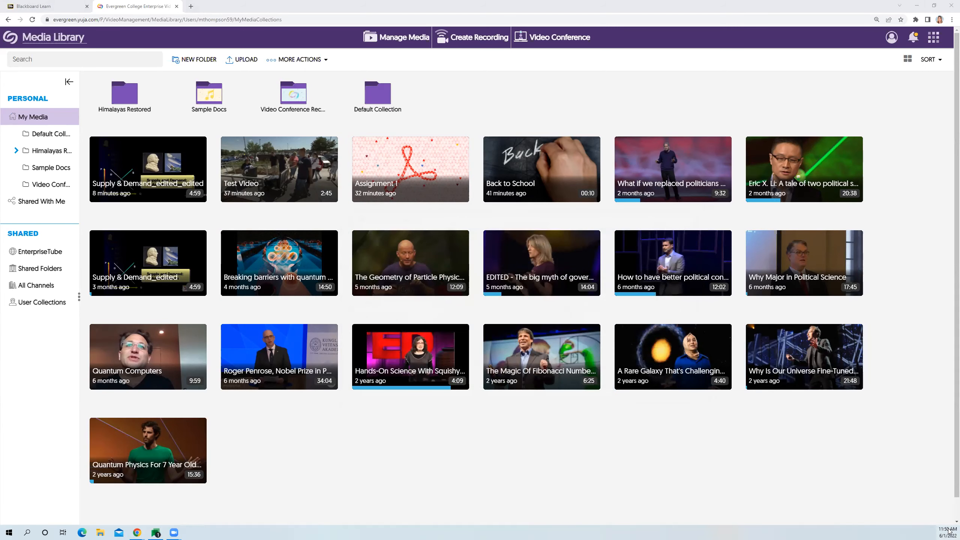
scroll(760, 470, "down", 1)
scroll(760, 473, "up", 1)
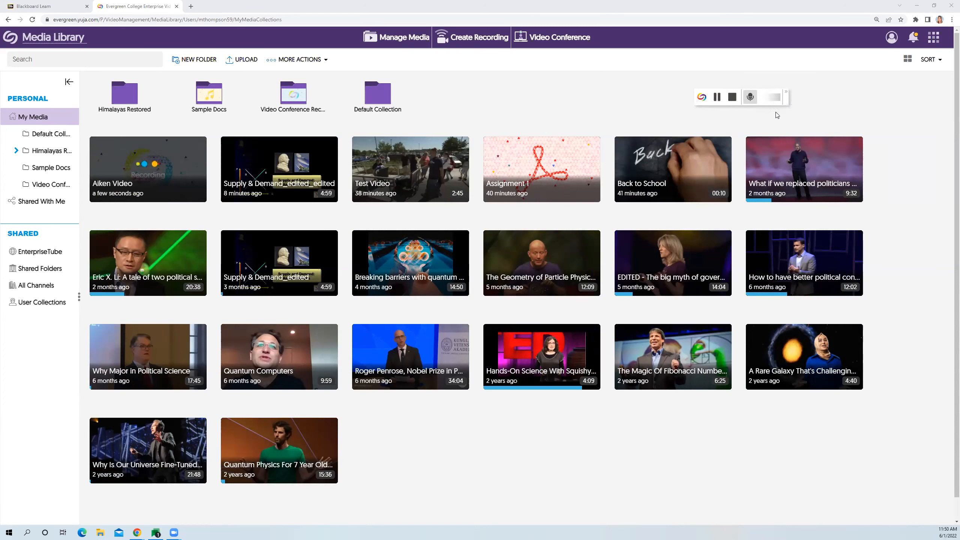
- Show the Annotation Toolbar and outline the Hands-On Science video in black and the A Rare Galaxy video in green
left_click(787, 97)
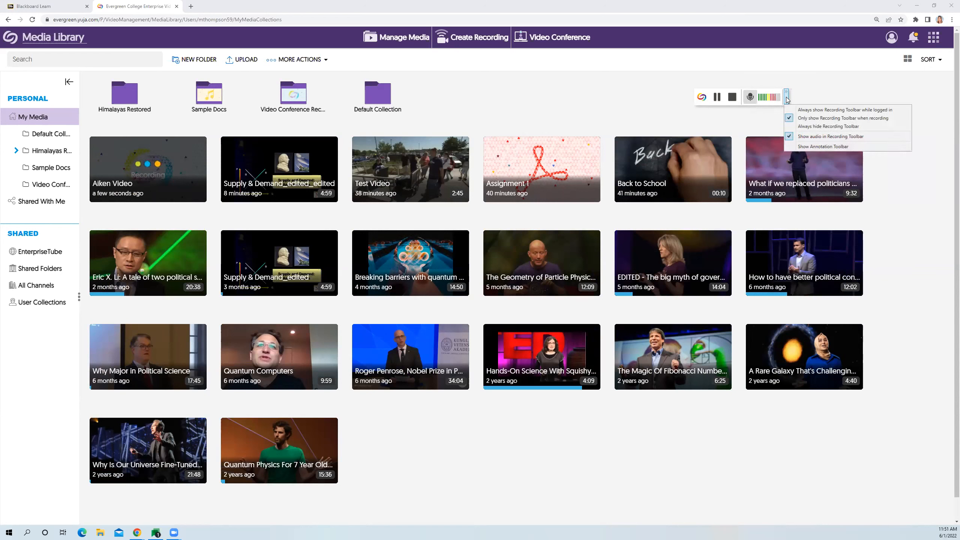
left_click(815, 146)
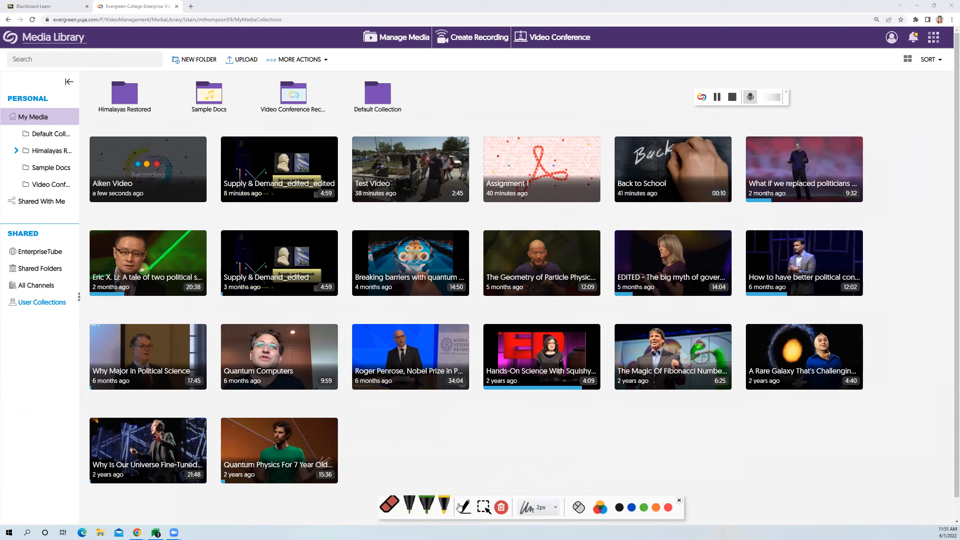
left_click(423, 509)
mouse_move(612, 314)
left_mouse_down()
mouse_move(568, 300)
mouse_move(554, 414)
mouse_move(605, 332)
mouse_move(565, 302)
left_mouse_up()
left_click(644, 507)
mouse_move(709, 303)
left_mouse_down()
mouse_move(712, 331)
mouse_move(779, 401)
mouse_move(883, 312)
mouse_move(718, 303)
left_mouse_up()
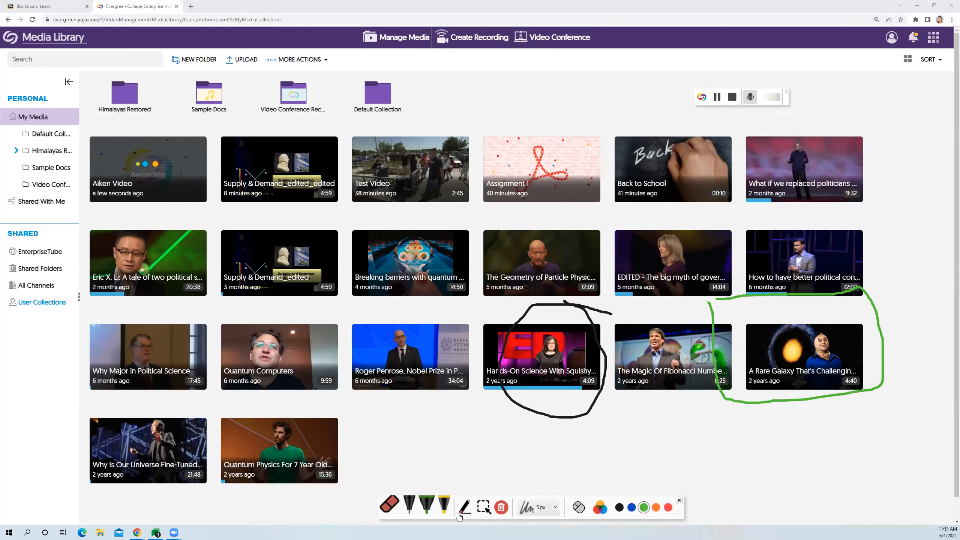
- Erase parts of the black outline, clear all remaining annotations, and close the Annotation Toolbar
left_click(389, 505)
mouse_move(565, 344)
left_mouse_down()
mouse_move(495, 381)
mouse_move(593, 378)
mouse_move(557, 318)
left_mouse_up()
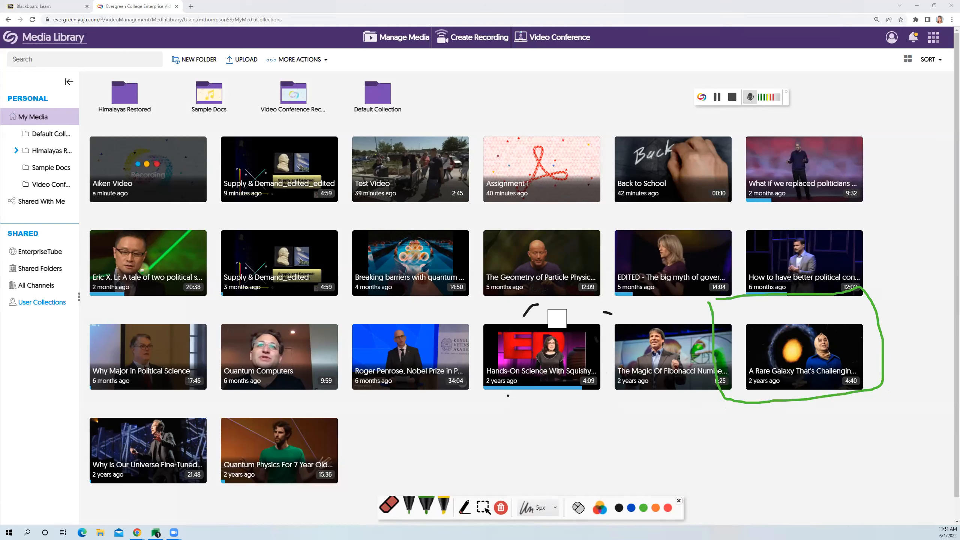
left_click(501, 507)
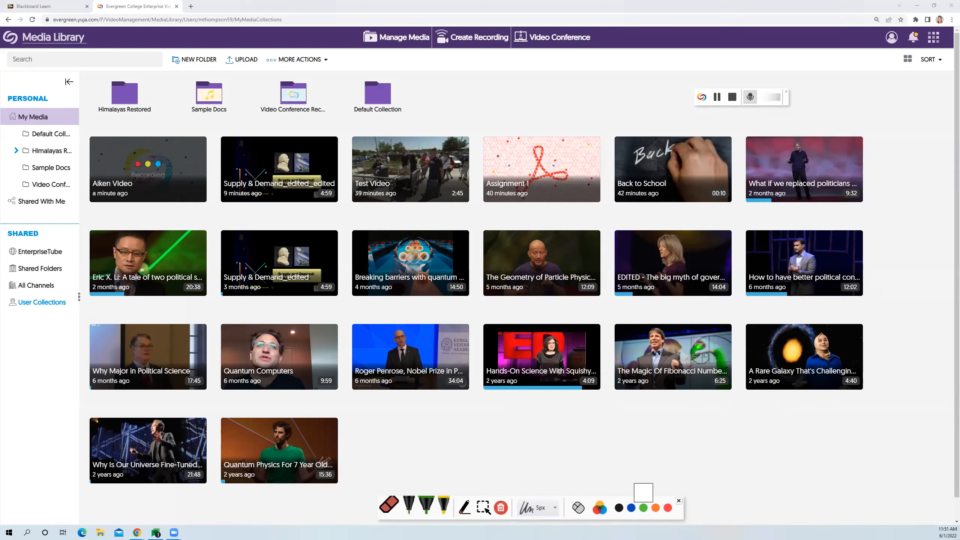
left_click(678, 502)
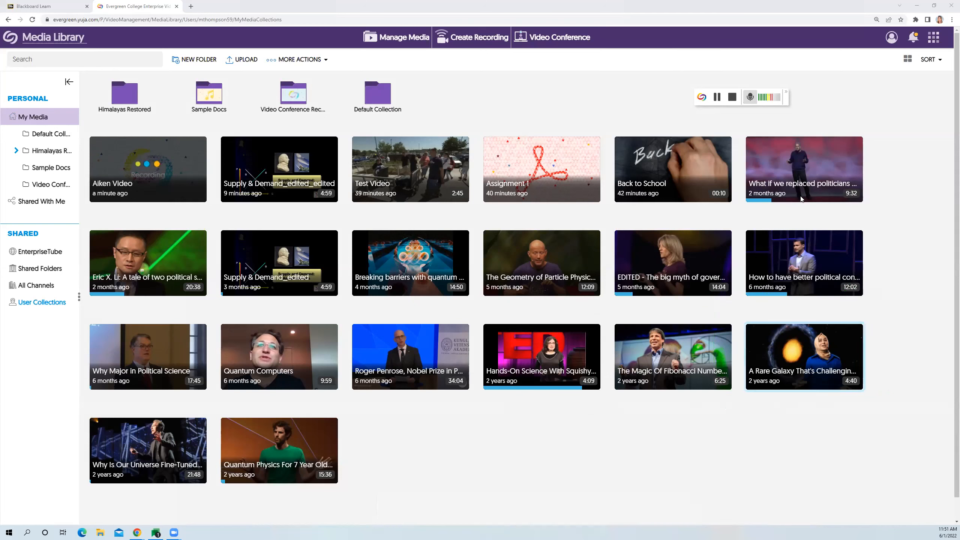
- Review the recording toolbar's display options and the Software Capture window of the running recording, and minimize that window
left_click(786, 95)
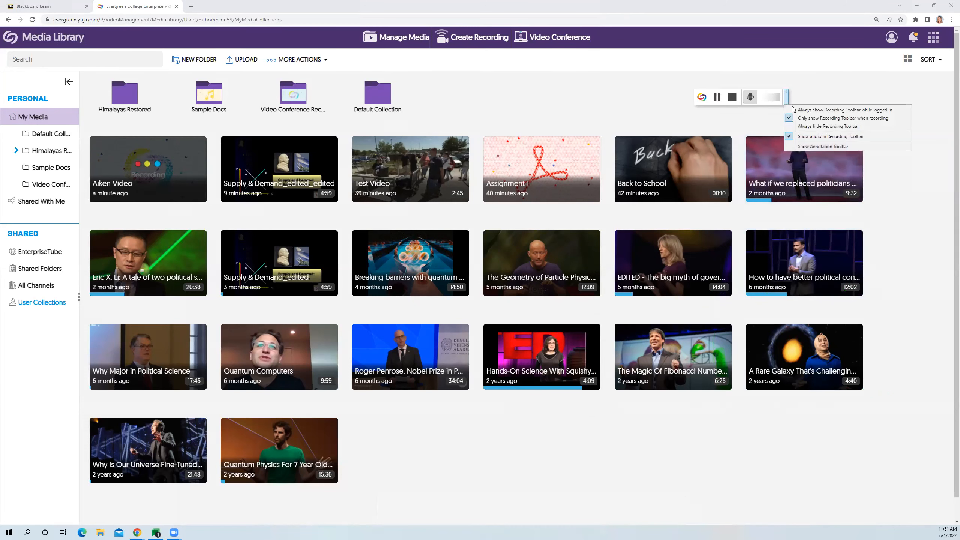
left_click(816, 98)
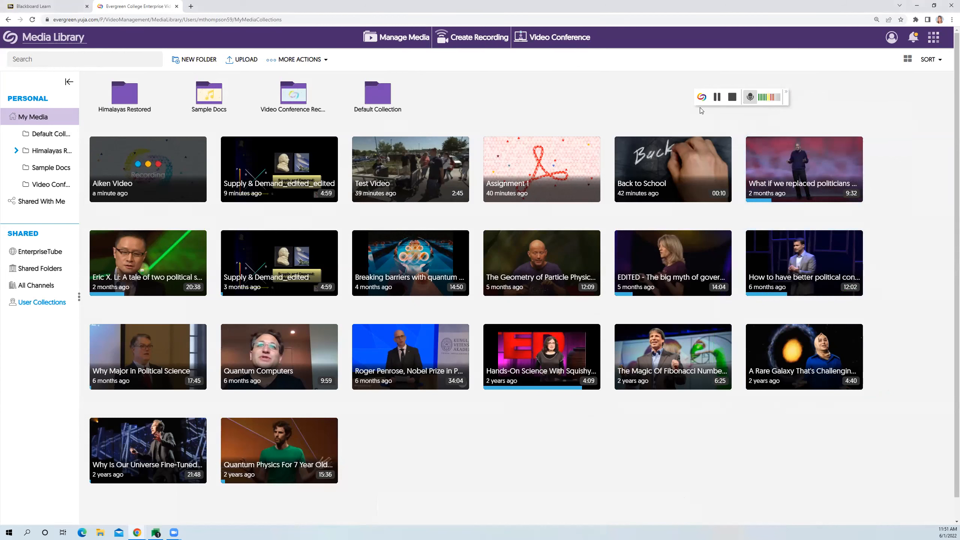
left_click(702, 98)
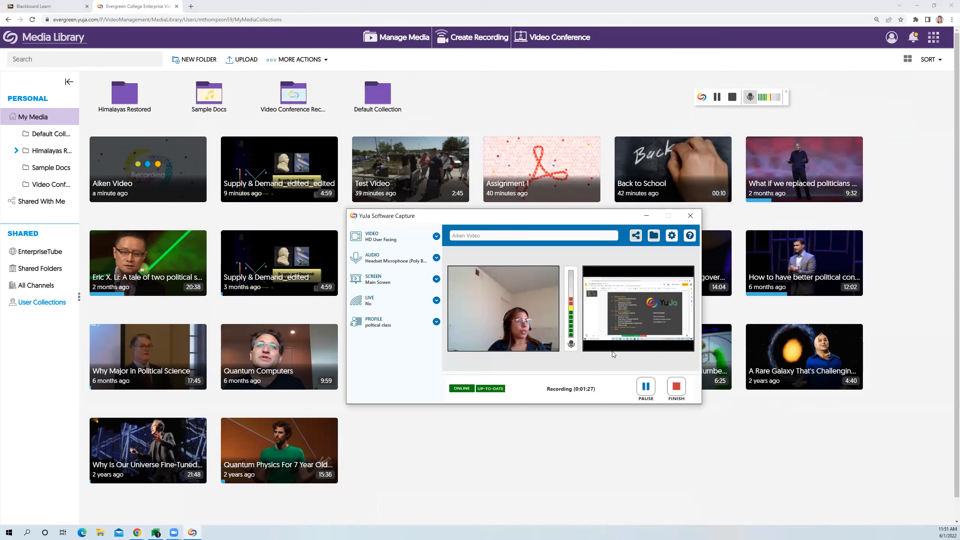
left_click(646, 216)
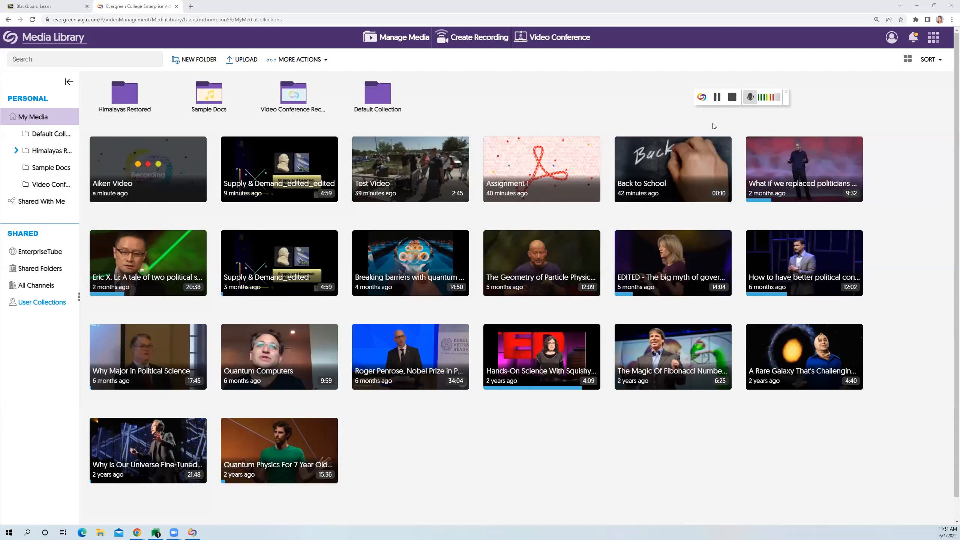
- Stop the "Aiken Video" recording and save the capture for upload to My Media
left_click(732, 98)
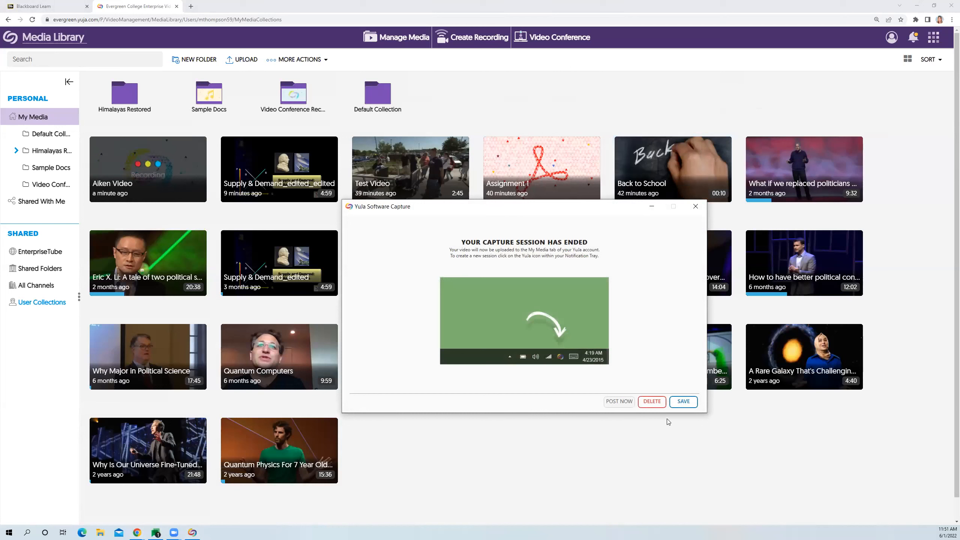
left_click(683, 402)
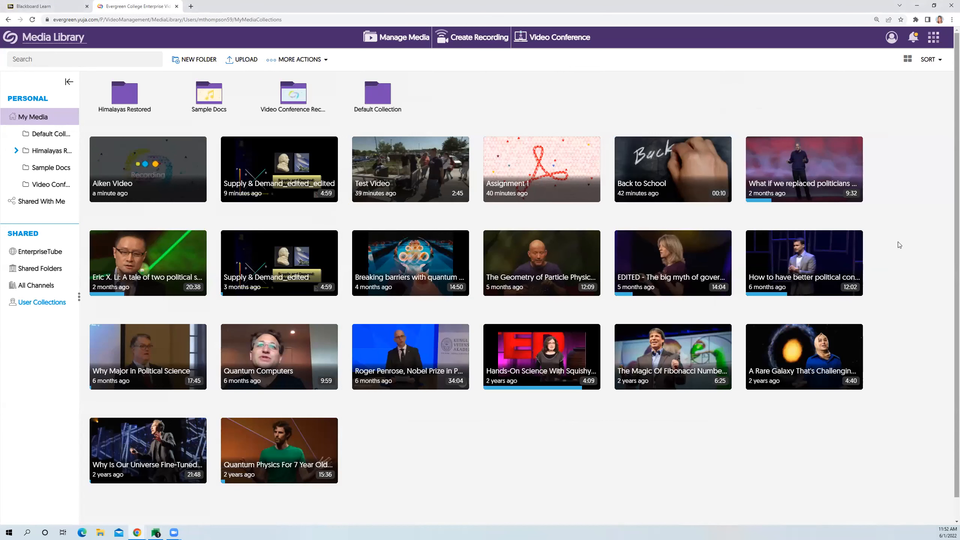
mouse_move(105, 147)
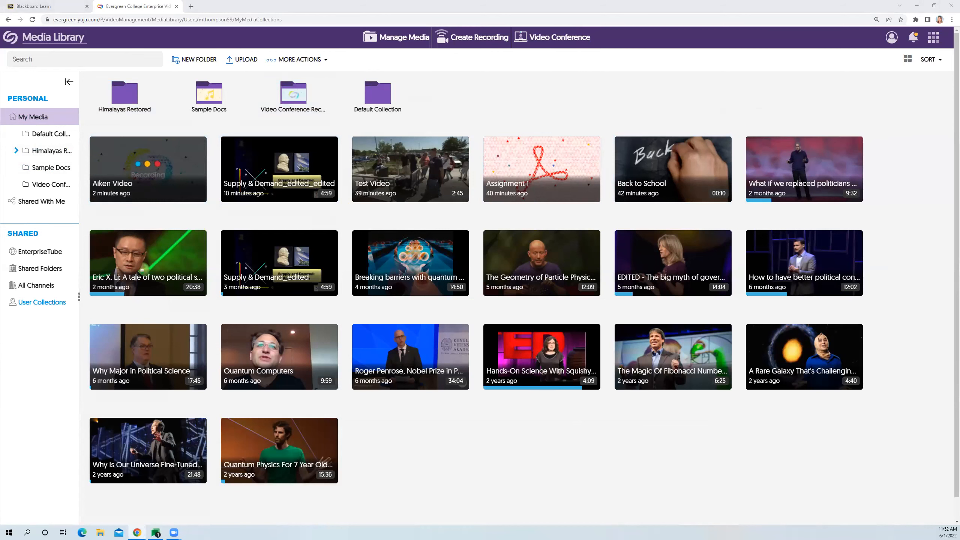
scroll(483, 467, "down", 1)
- Open sharing for the "Supply & Demand_edited_edited" video and add the intended person as the recipient
mouse_move(280, 167)
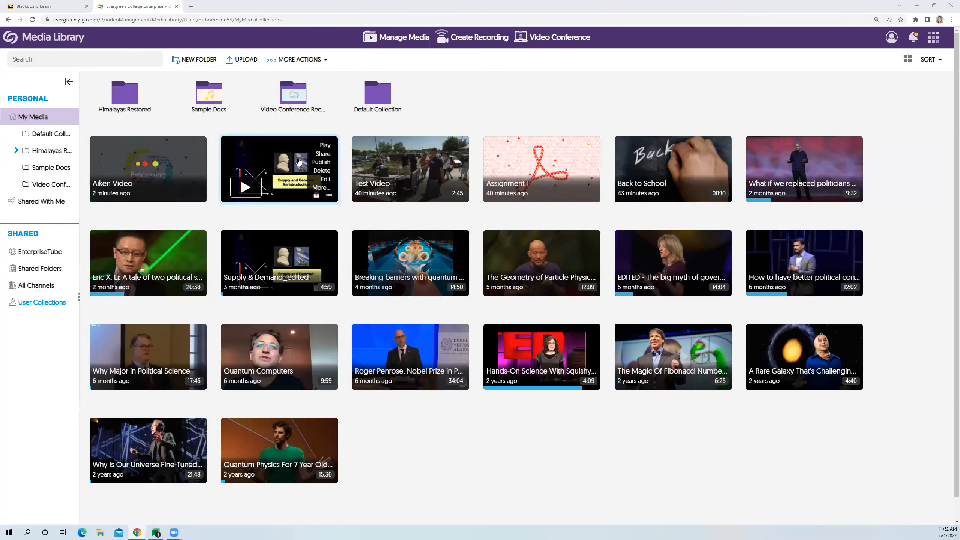
left_click(321, 154)
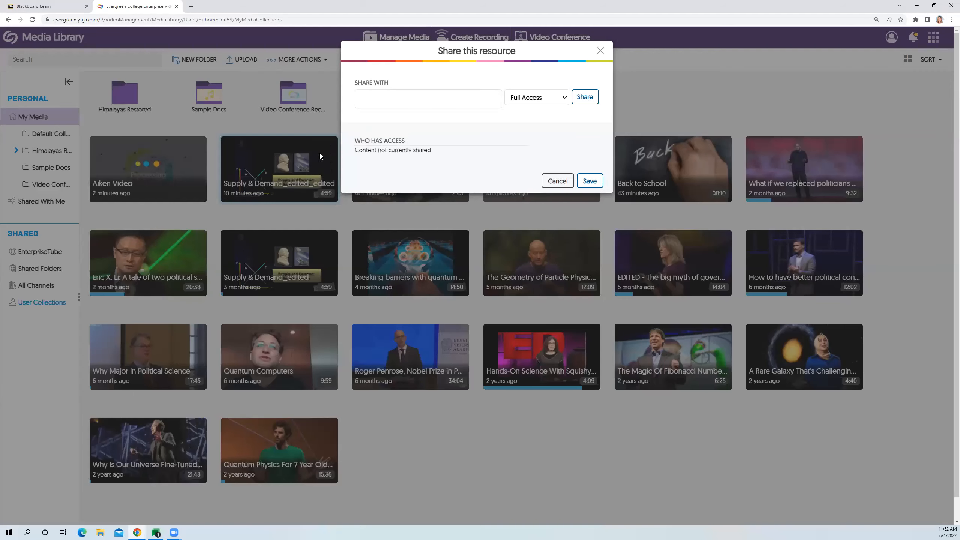
left_click(385, 105)
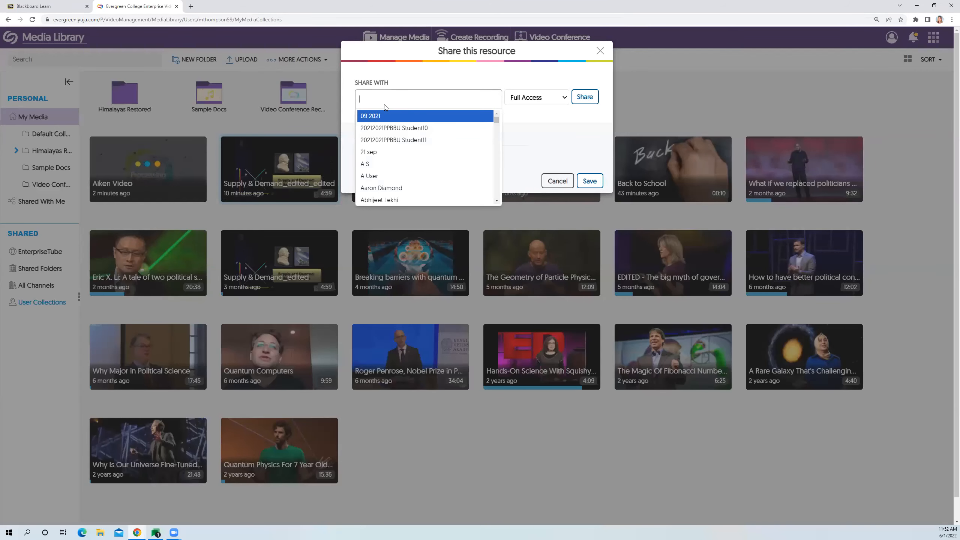
type("arr")
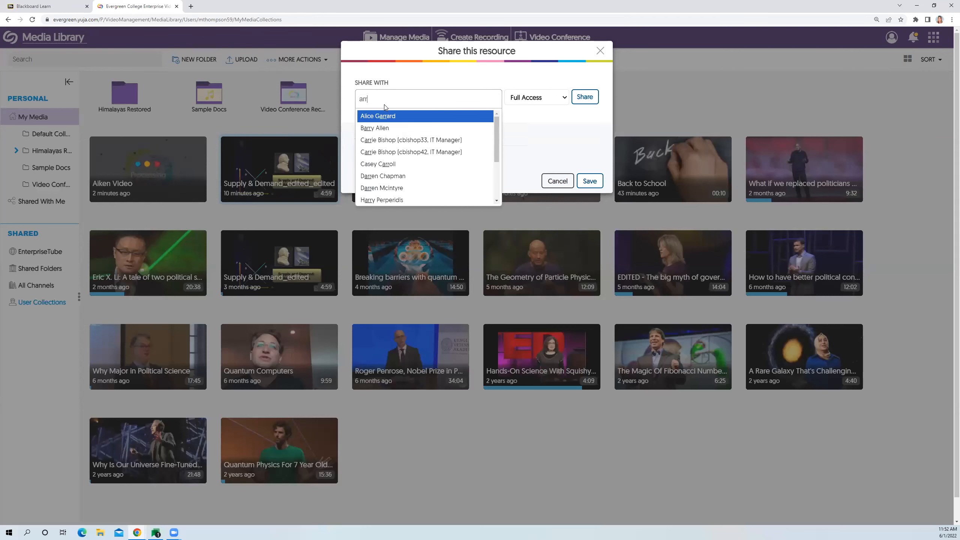
key("BackSpace")
type("aro")
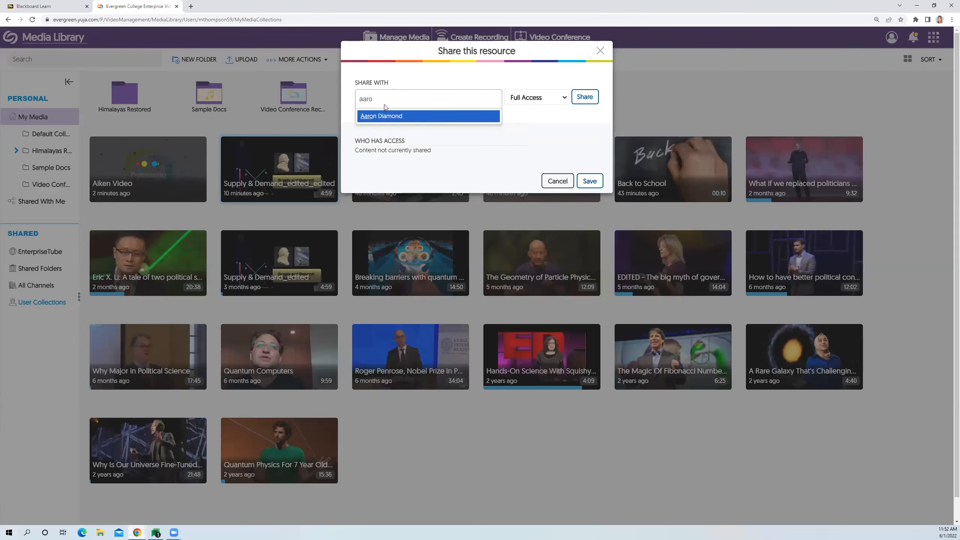
left_click(380, 116)
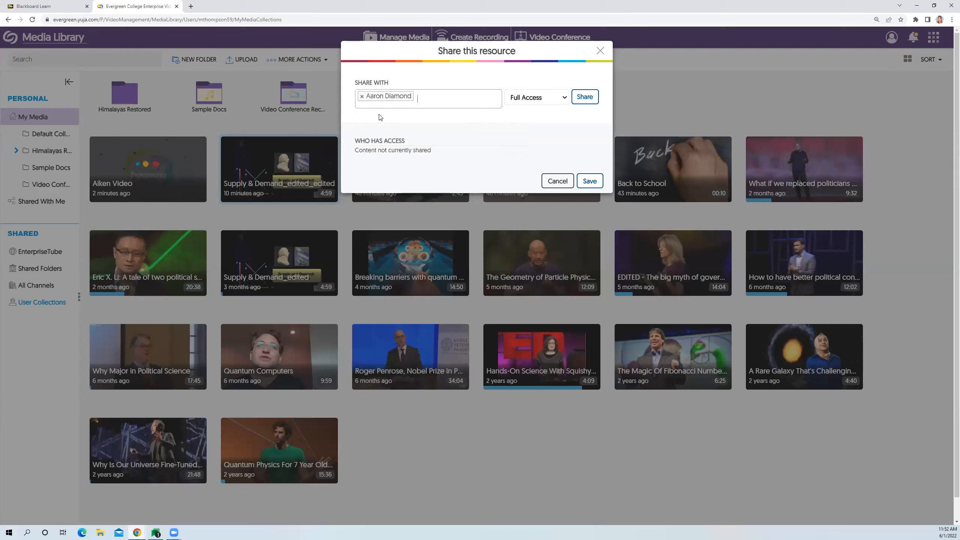
- Set the recipient's permission to Edit Access and add them to the video's access list
left_click(523, 99)
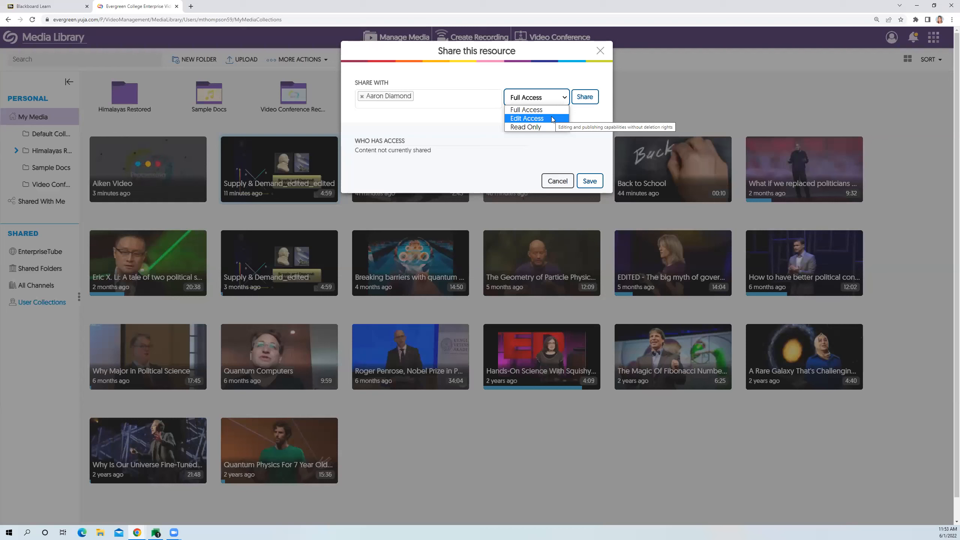
left_click(552, 119)
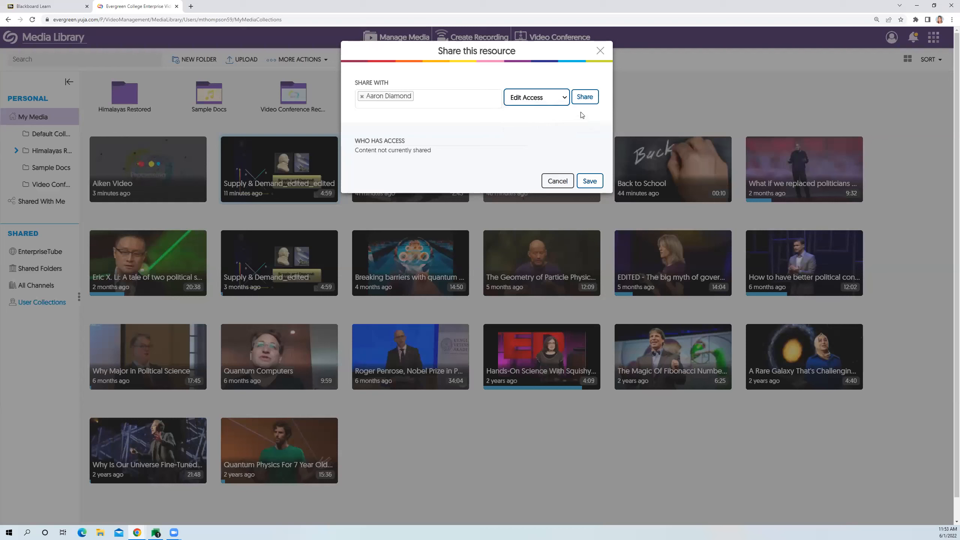
left_click(591, 102)
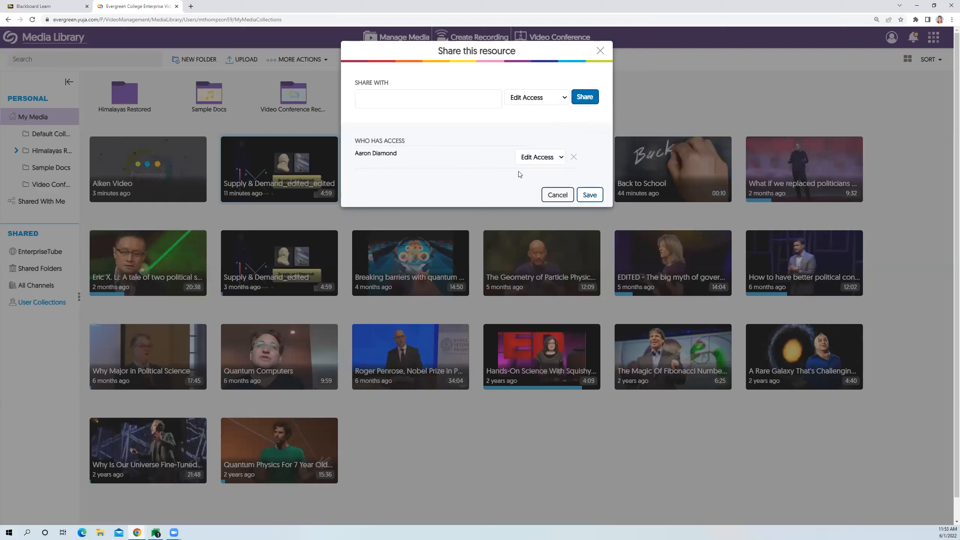
- Examine the access levels offered for the recipient under Who Has Access
left_click(543, 163)
left_click(543, 165)
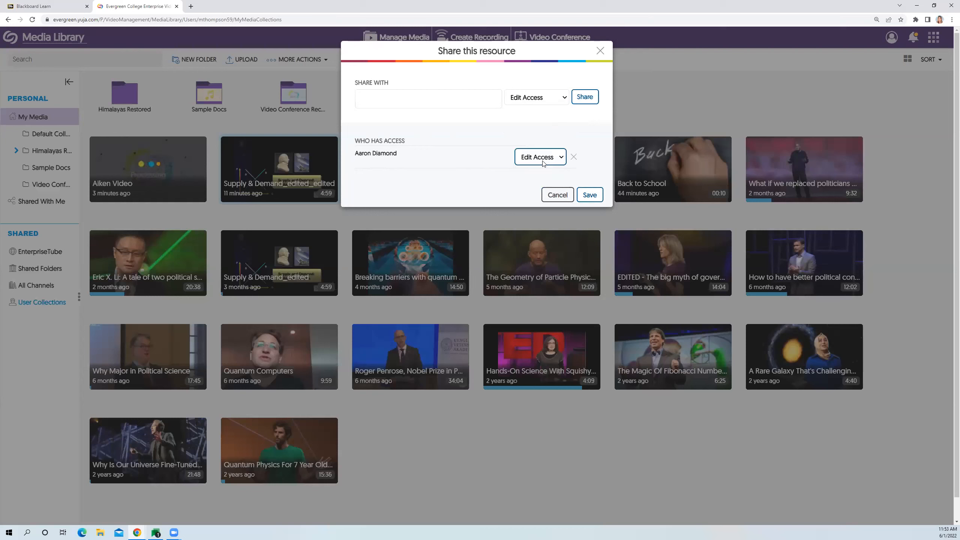
left_click(538, 162)
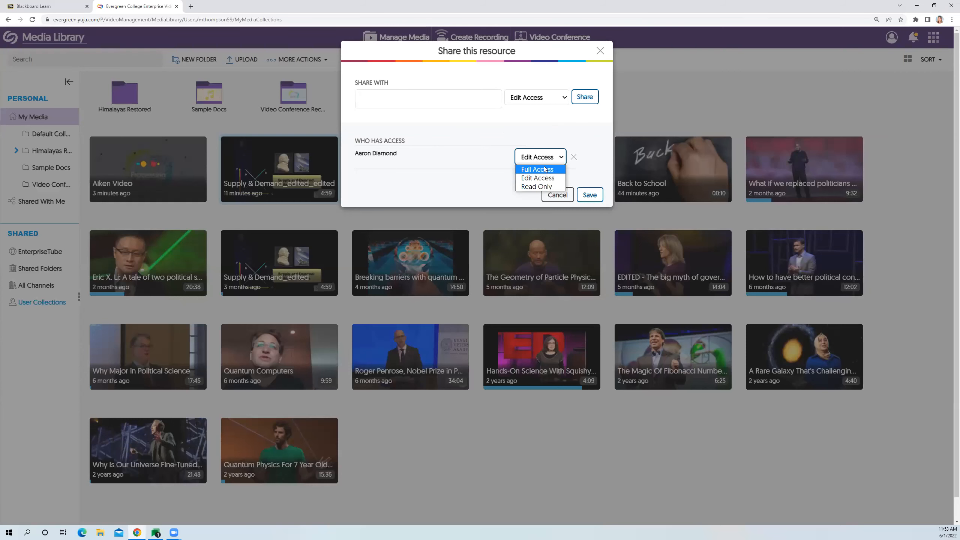
left_click(551, 141)
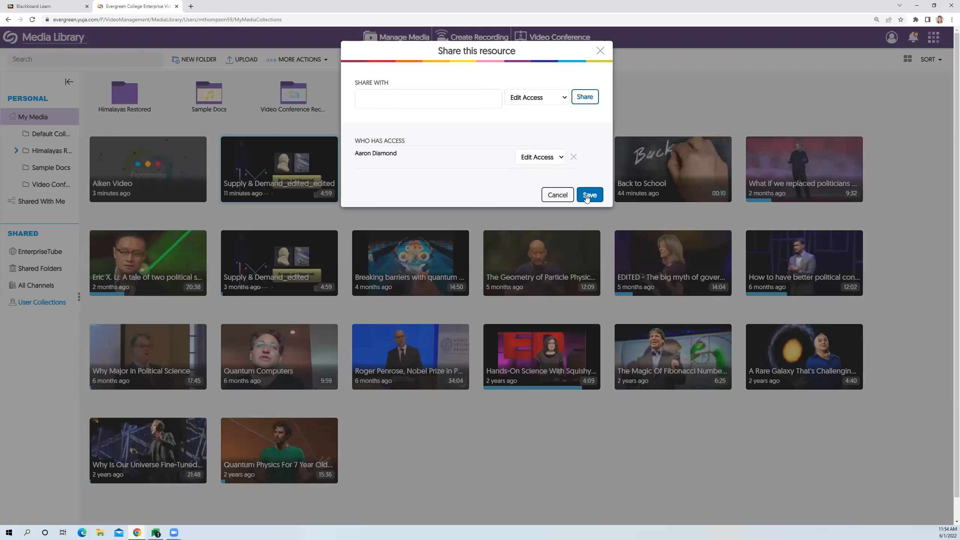
- Close the sharing dialog, check the Shared With Me section, and return to My Media
left_click(601, 51)
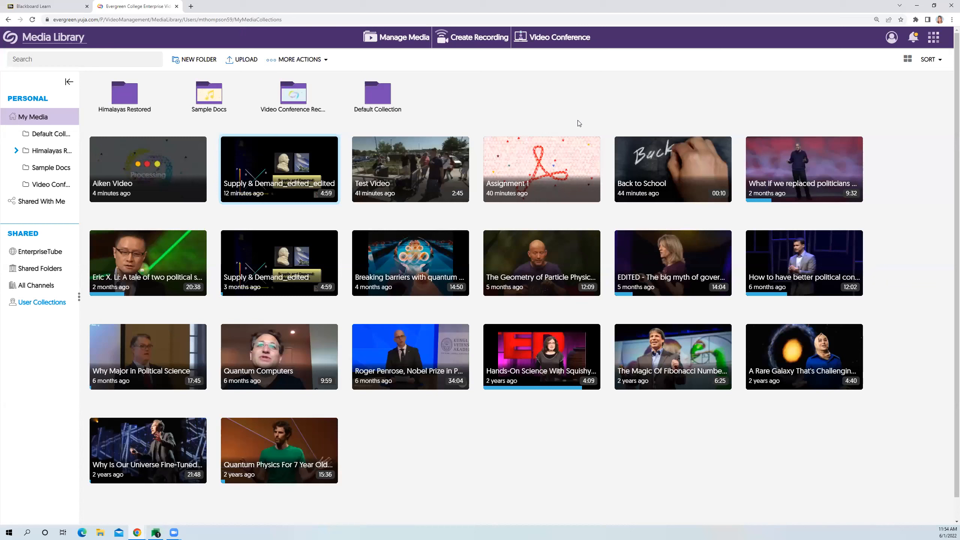
mouse_move(265, 156)
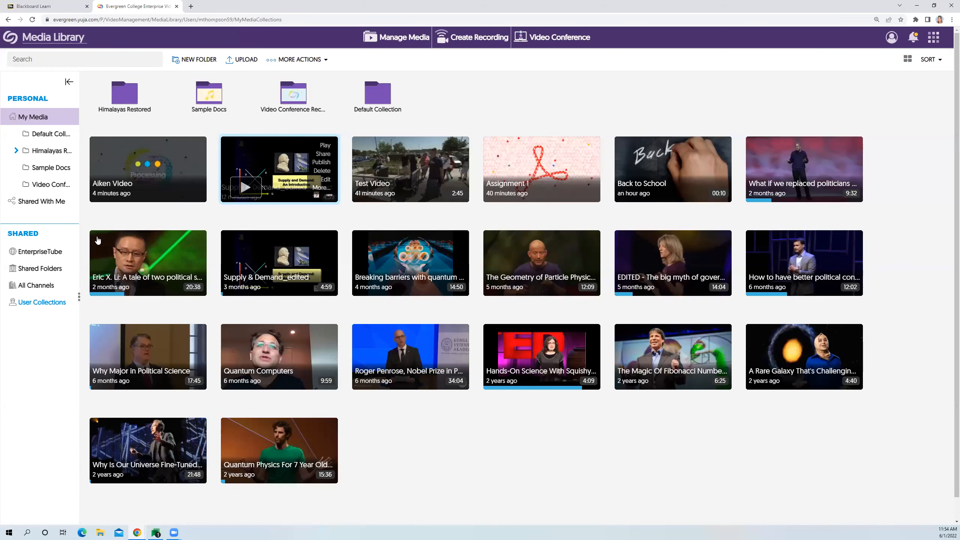
left_click(33, 204)
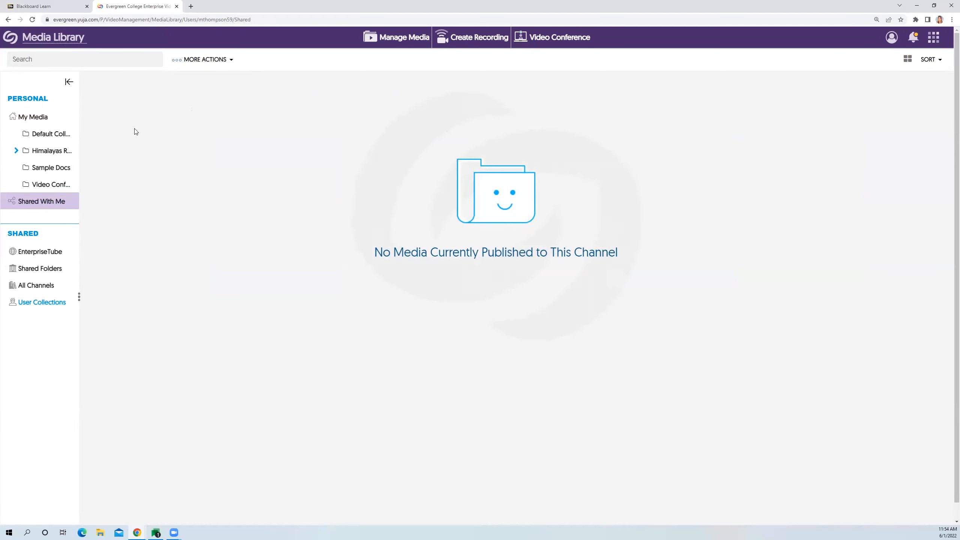
left_click(38, 118)
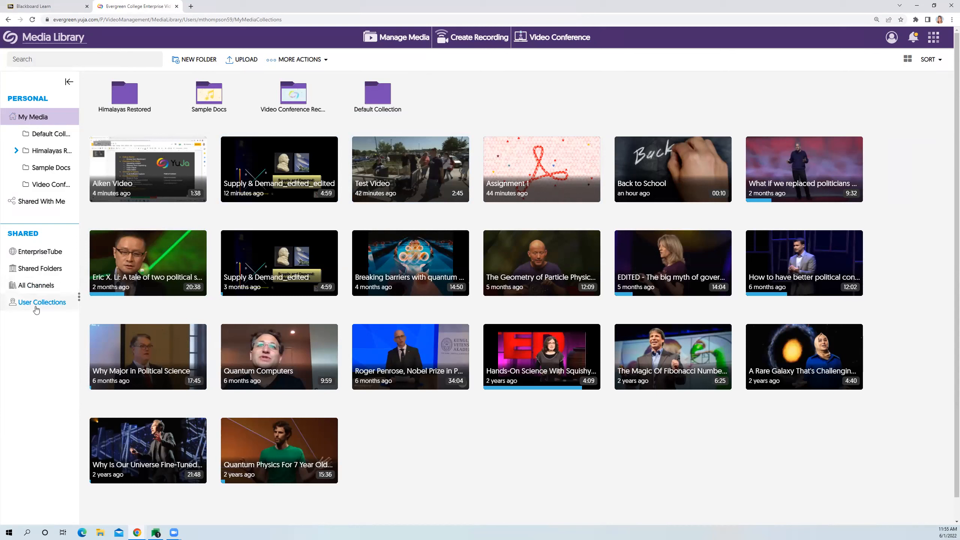
- Expand the list of all channels and open the Accounting and Finance 100 channel in its editing view
left_click(36, 289)
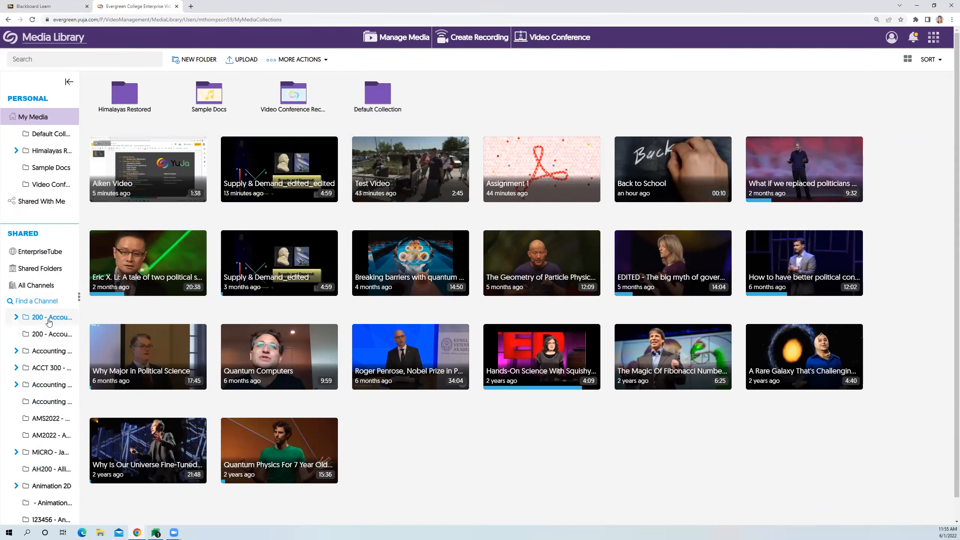
left_click(45, 351)
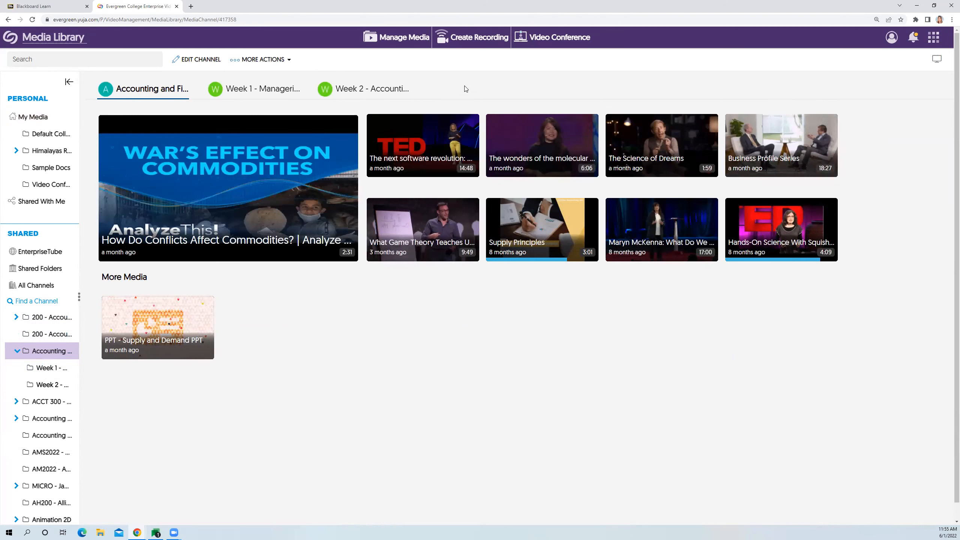
left_click(198, 59)
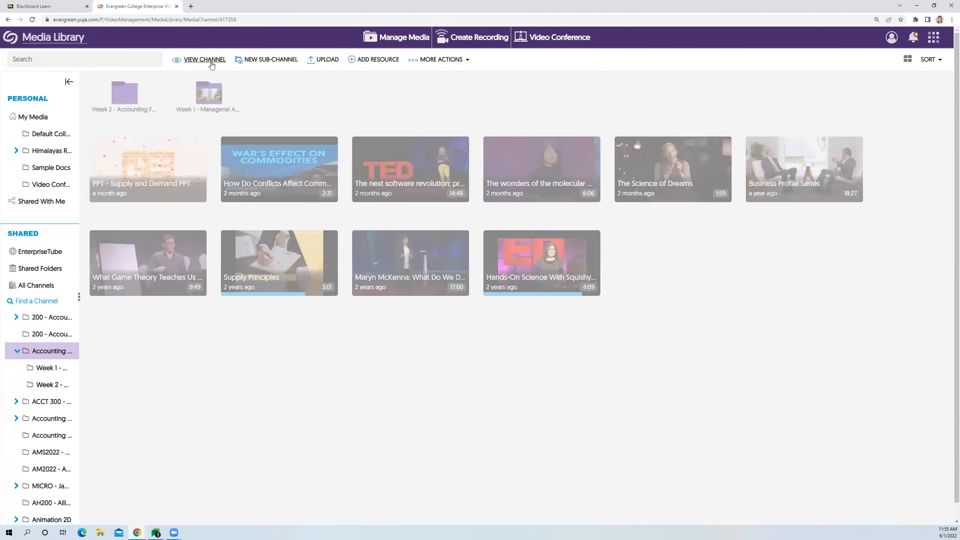
mouse_move(183, 159)
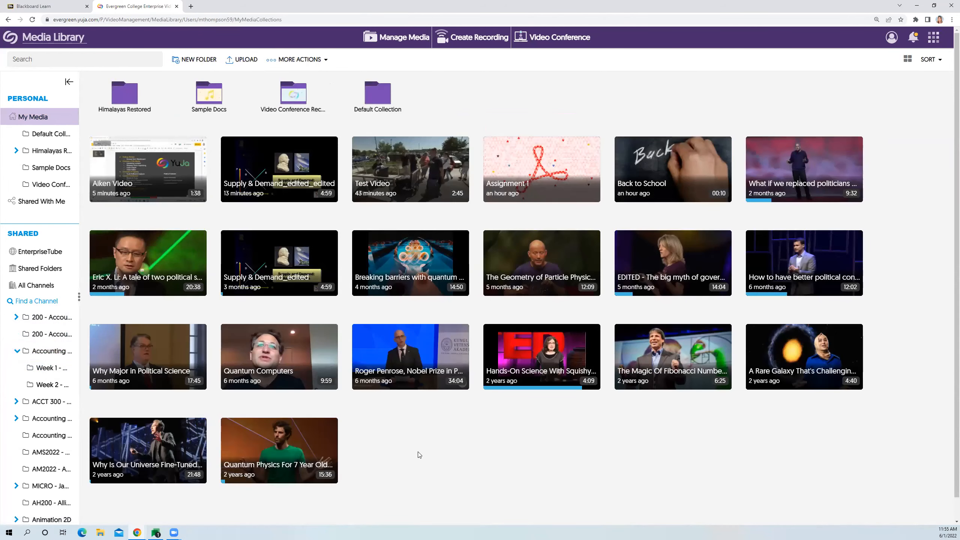
- Publish the "Supply & Demand_edited_edited" video from My Media to the second "200 - Accounting and Finance" channel
mouse_move(292, 173)
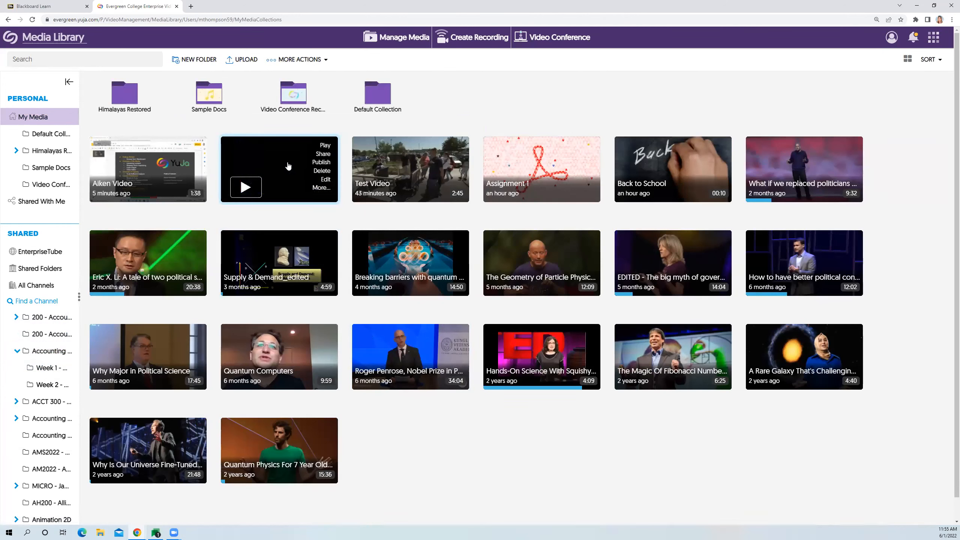
left_click(321, 163)
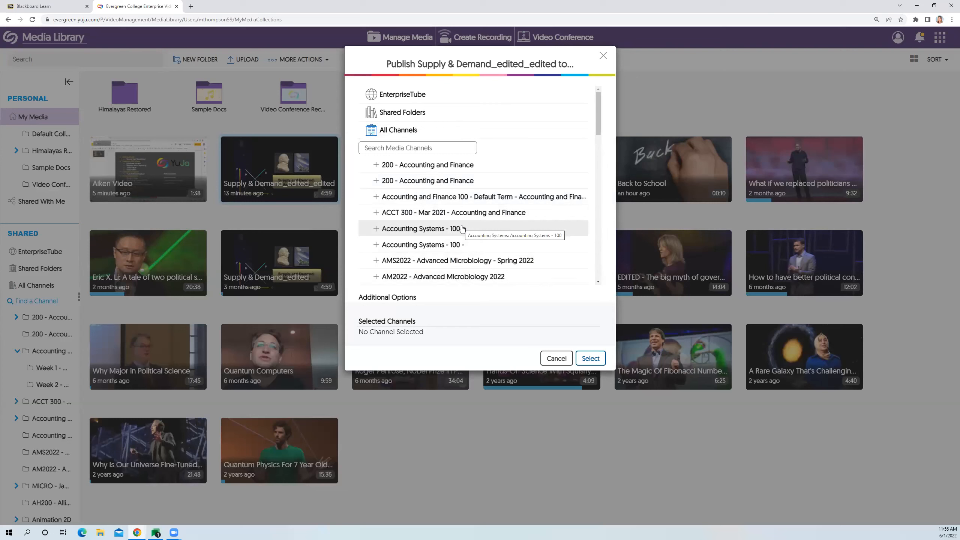
left_click(446, 186)
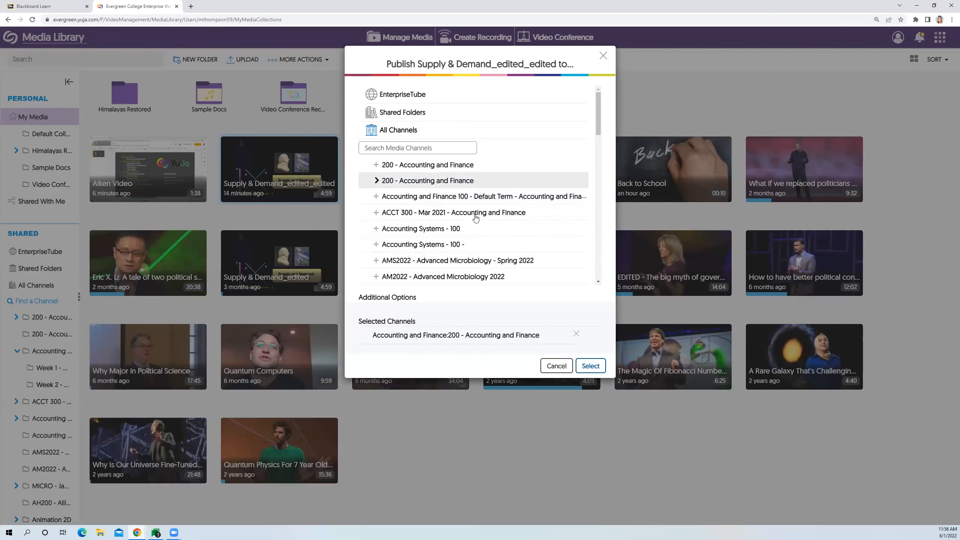
left_click(591, 366)
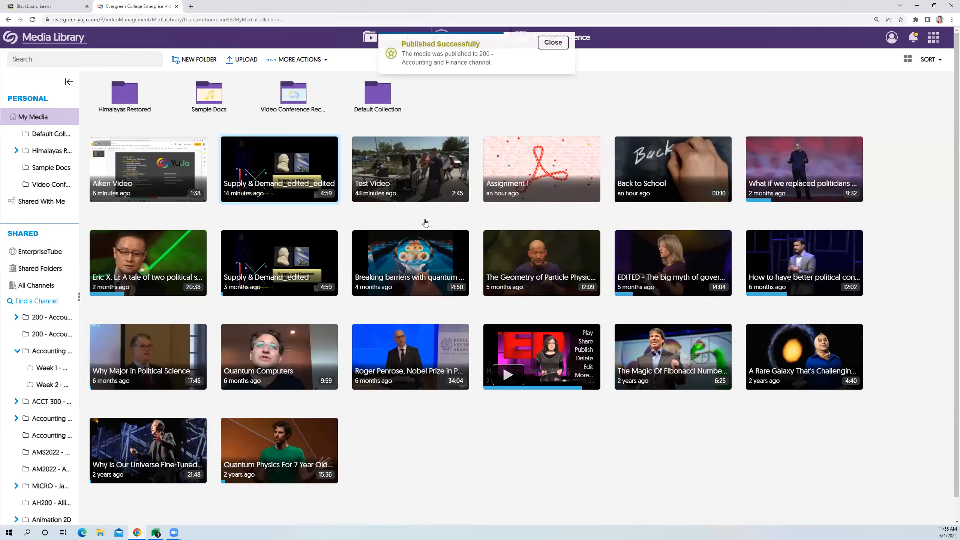
- Check the published video in the second "200 - Accounting and Finance" channel's viewing mode and widen the sidebar to show full channel names
left_click(57, 334)
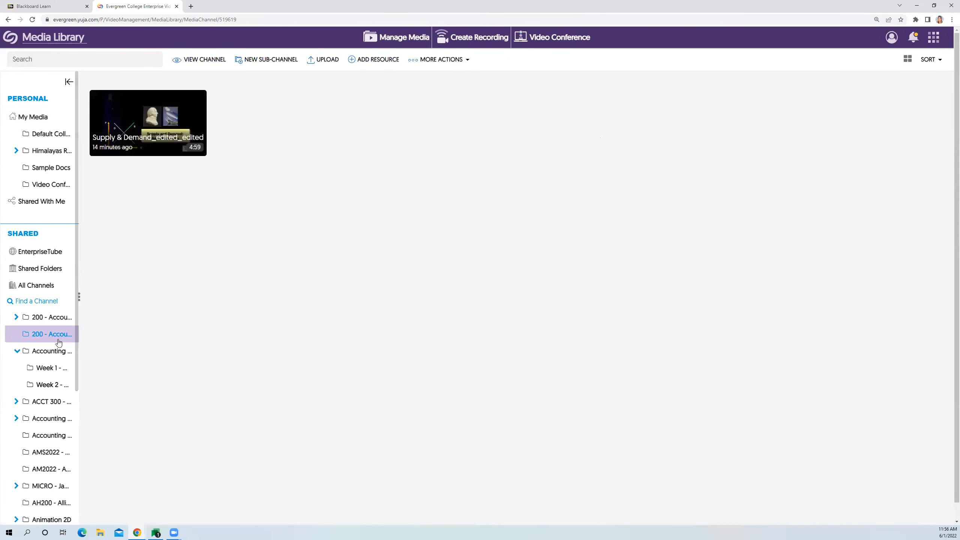
mouse_move(142, 125)
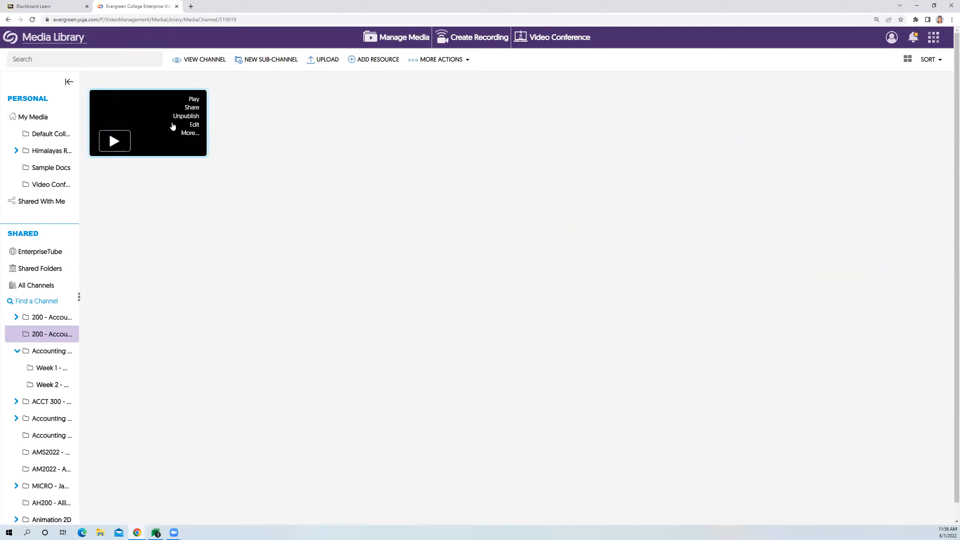
left_click(196, 60)
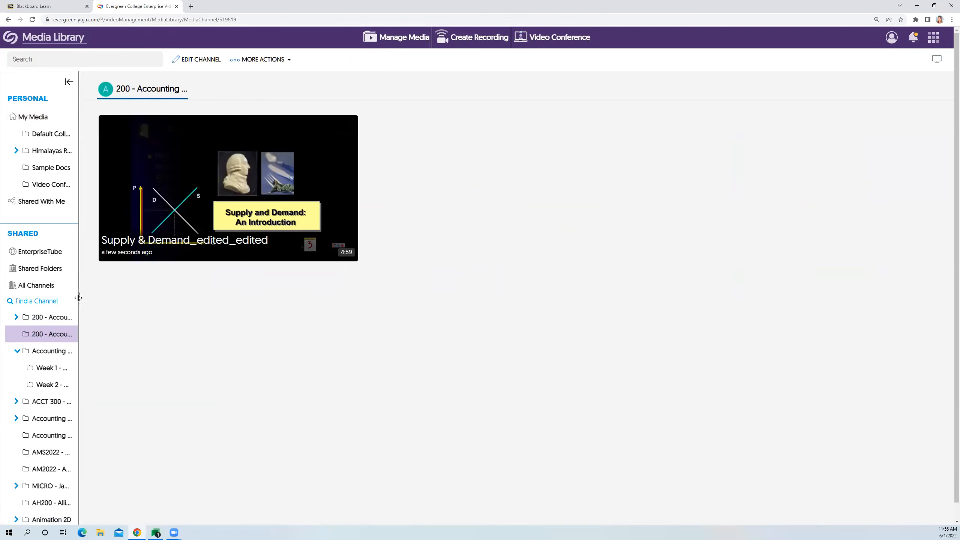
left_click_drag(78, 298, 125, 298)
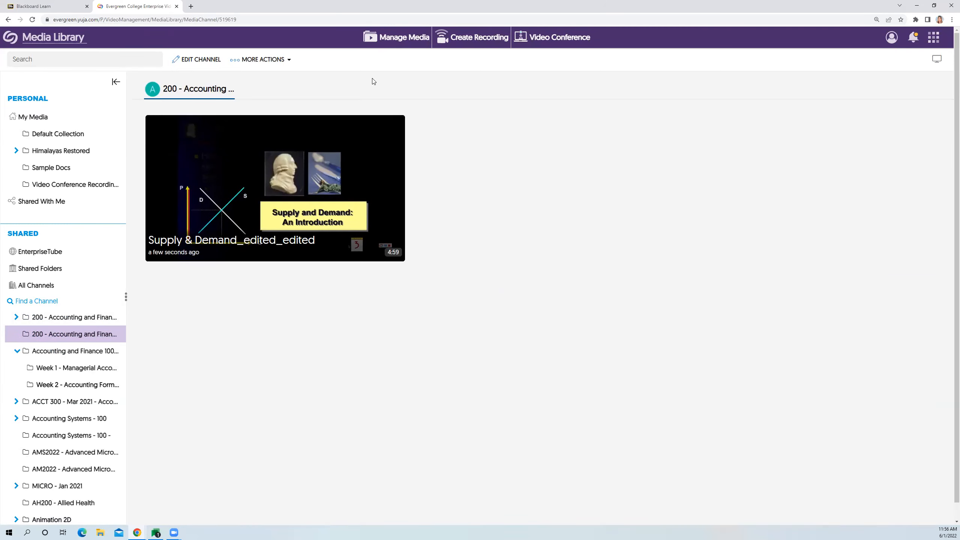
- Return to My Media and copy the direct link from the "Supply & Demand_edited_edited" video's link details
left_click(396, 39)
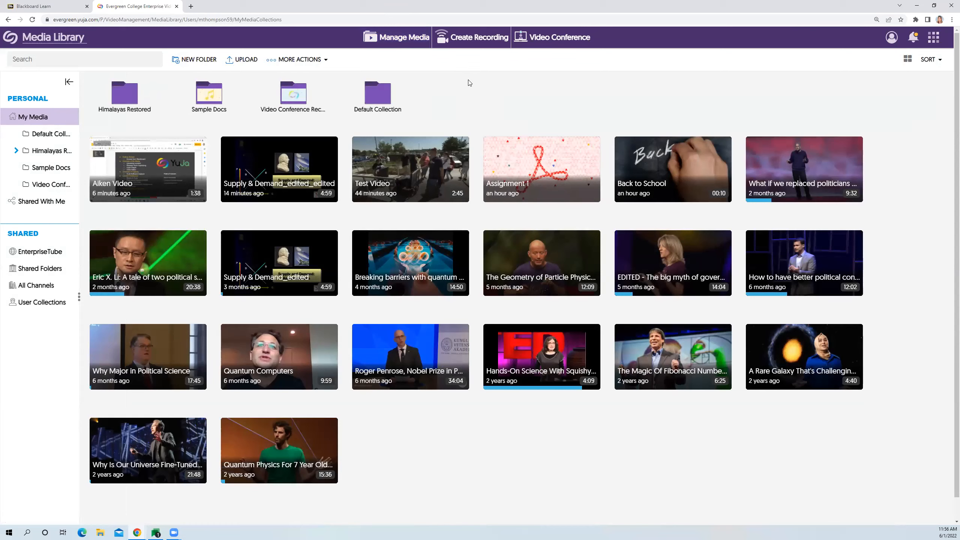
mouse_move(295, 161)
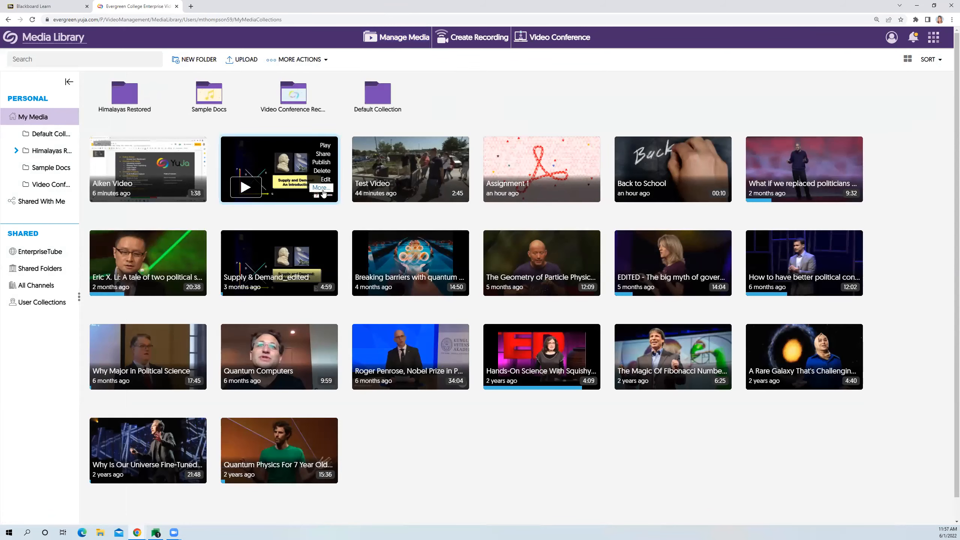
left_click(322, 188)
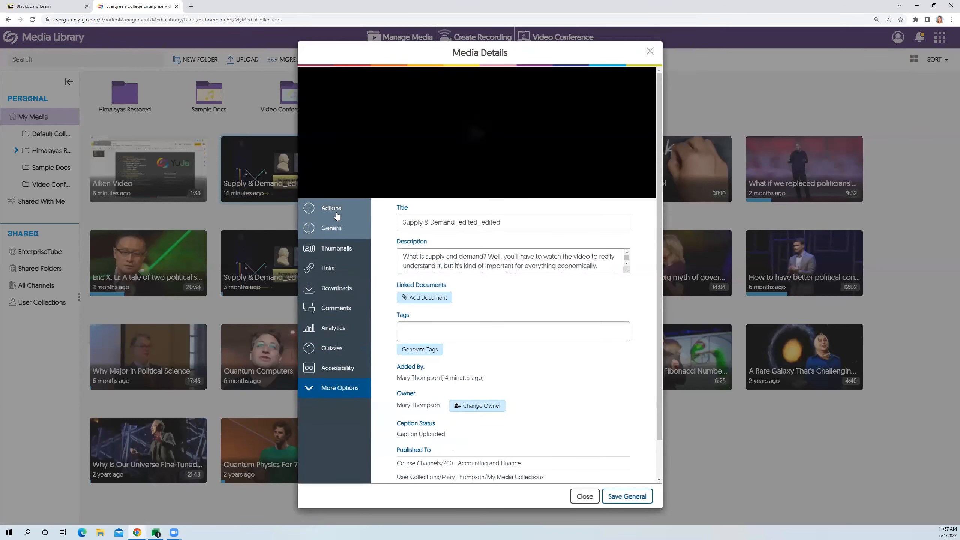
left_click(334, 273)
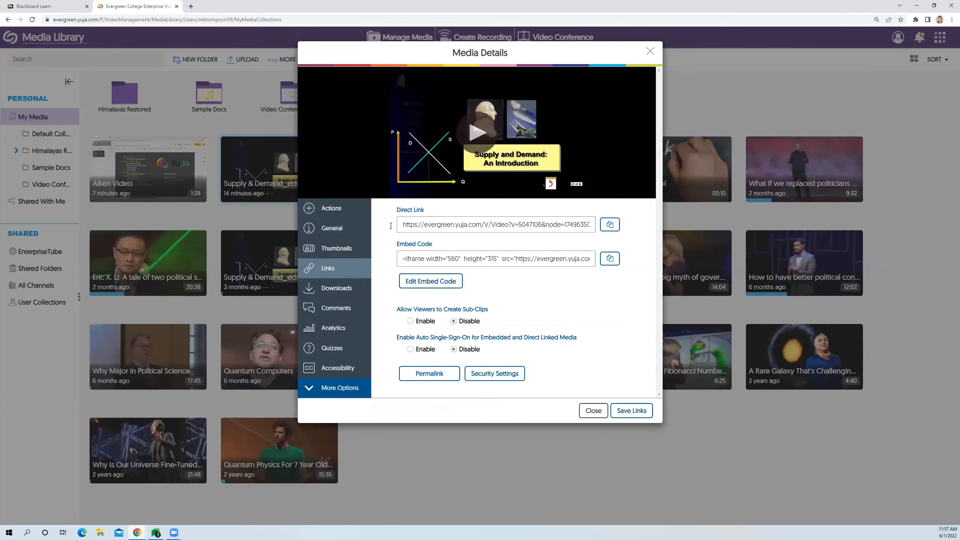
left_click(426, 227)
left_click(400, 258)
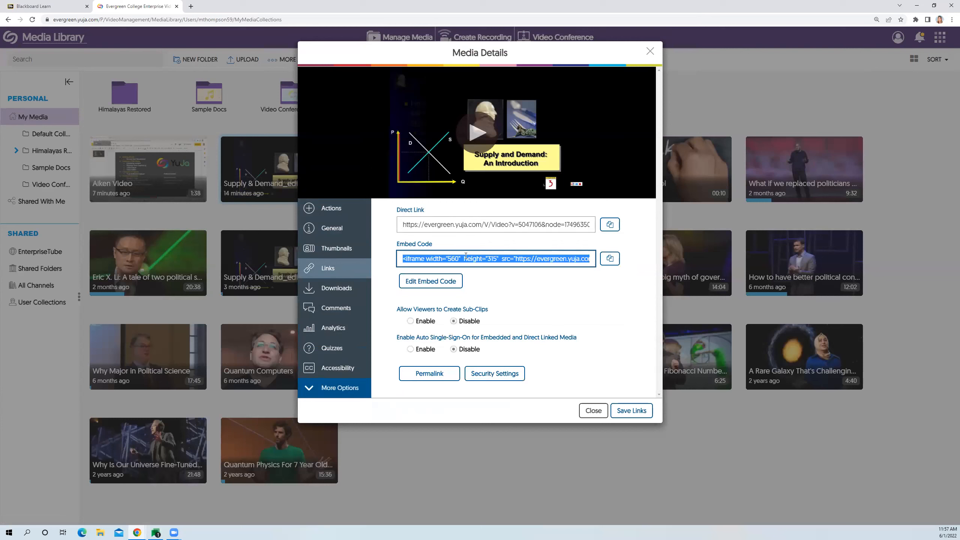
left_click(404, 242)
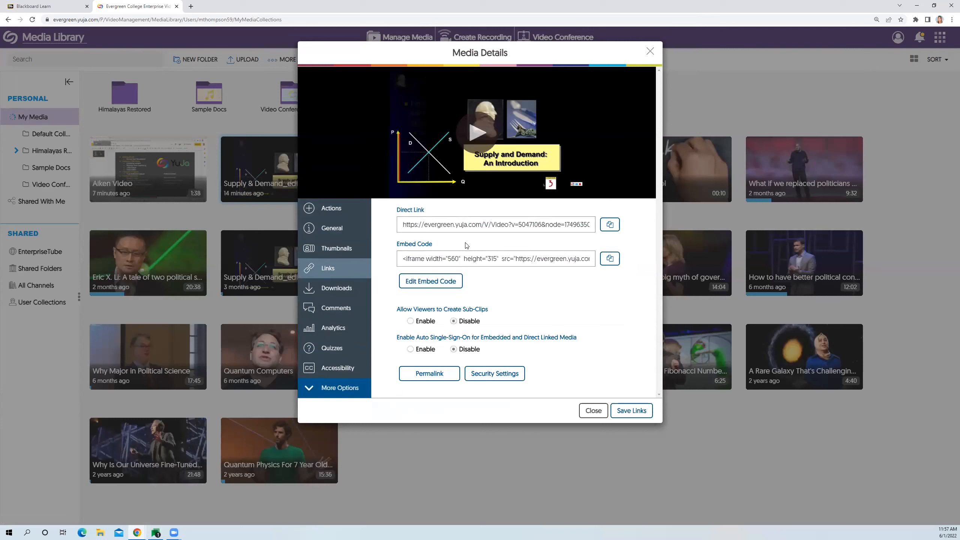
left_click(611, 227)
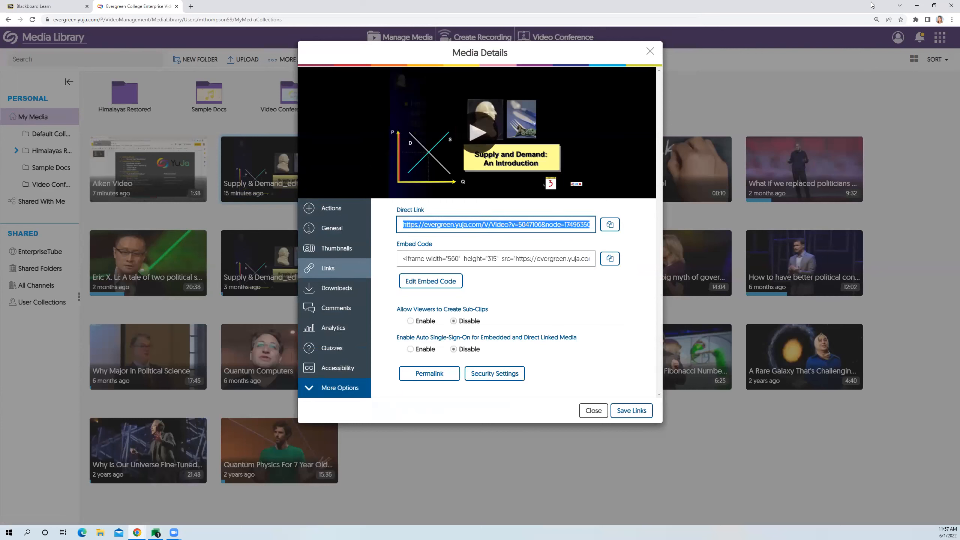
- Load the copied direct link in a new browser tab and play the video
left_click(191, 6)
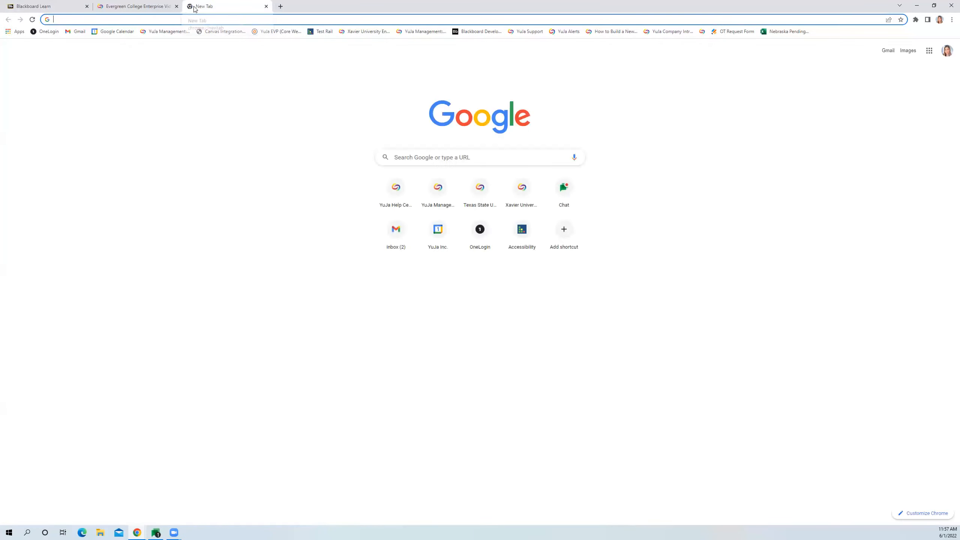
key("ctrl+v")
key("Return")
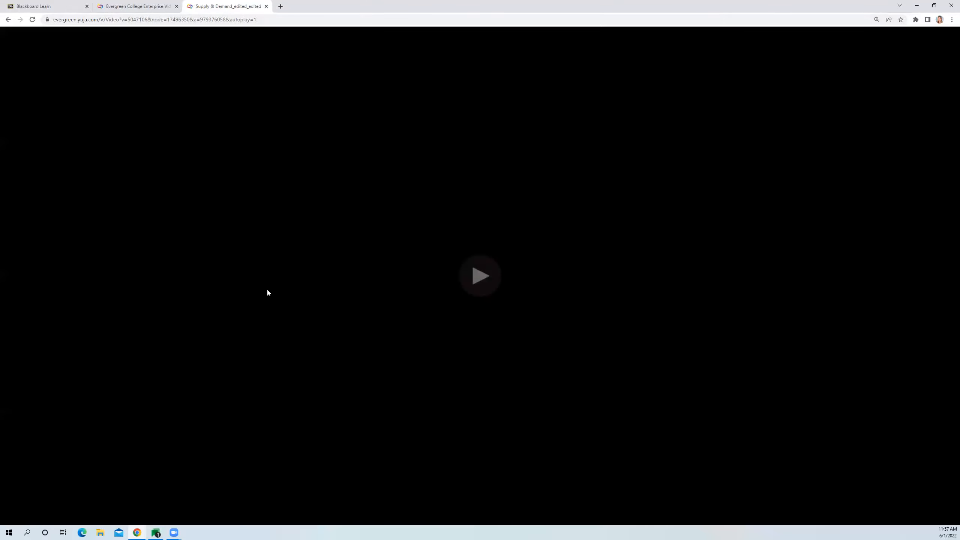
left_click(478, 280)
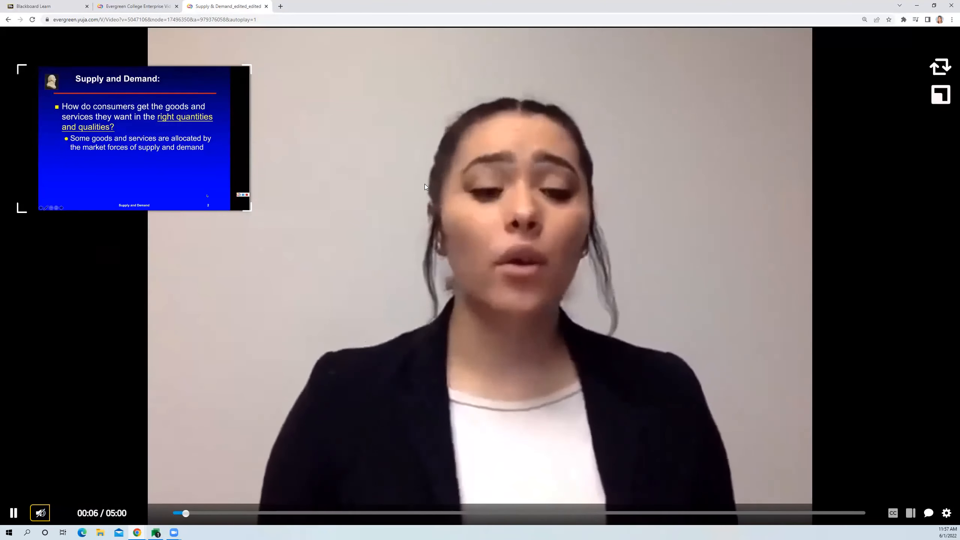
- Swap the two video streams, move the small presenter window up, and switch the player to the side-by-side layout
left_click(943, 71)
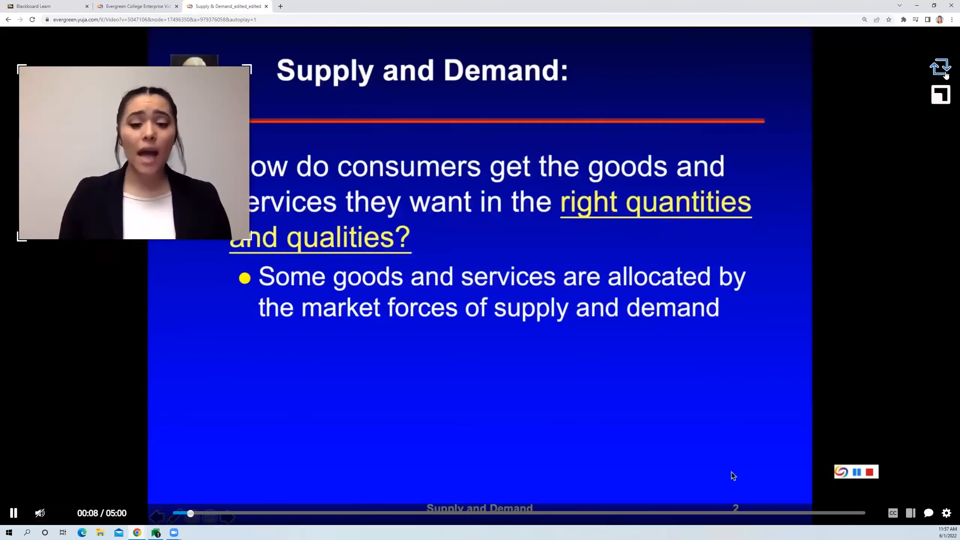
left_click_drag(184, 167, 185, 131)
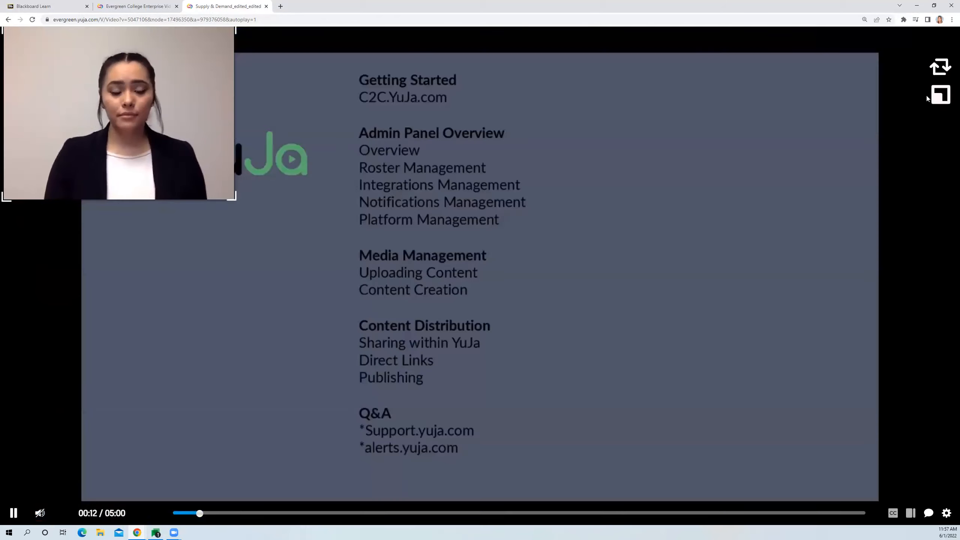
mouse_move(942, 95)
left_click(850, 95)
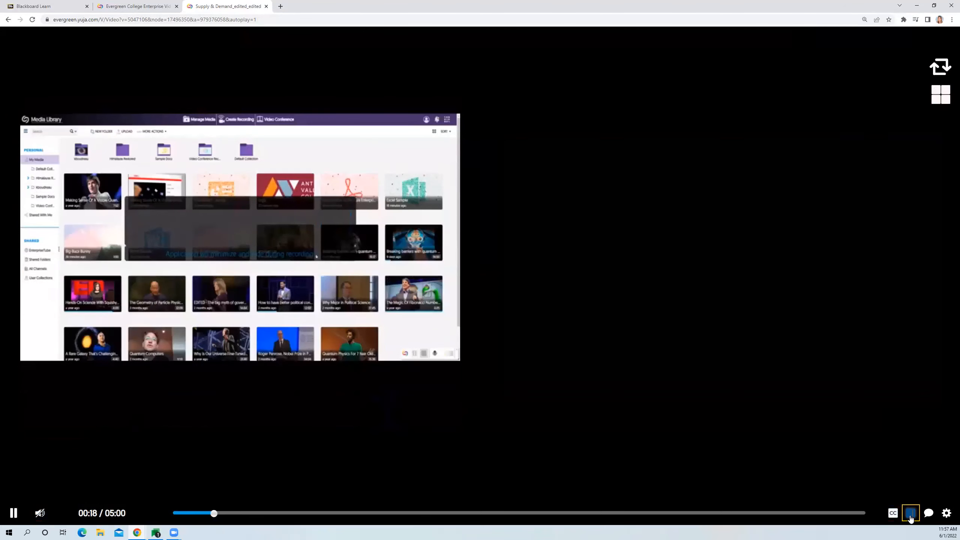
- Examine the player's search sidebar, comment box and playback settings
left_click(910, 515)
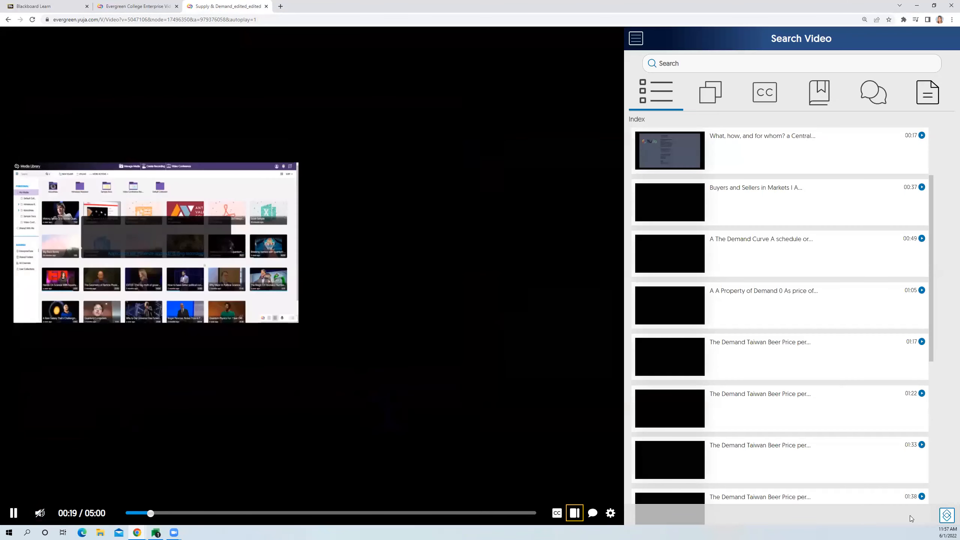
left_click(593, 519)
left_click(610, 513)
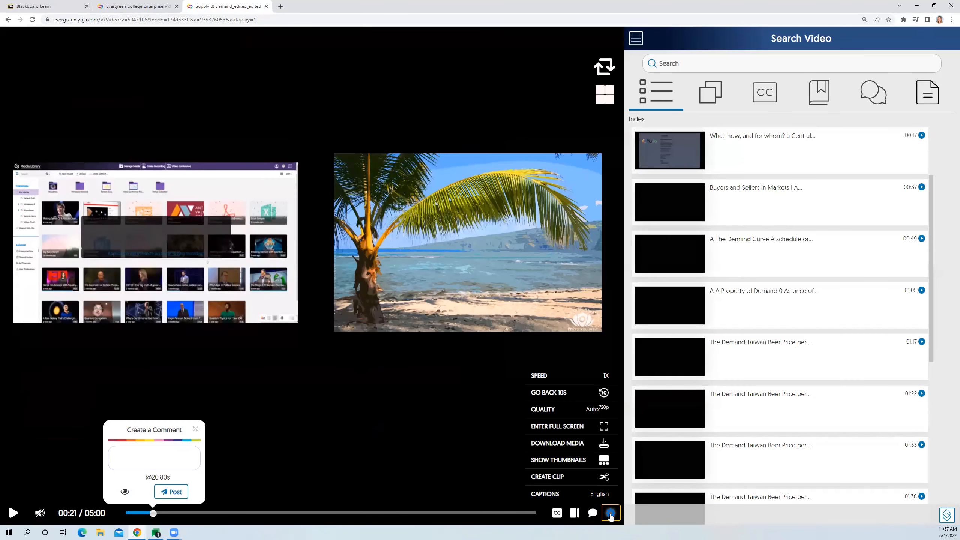
left_click(725, 524)
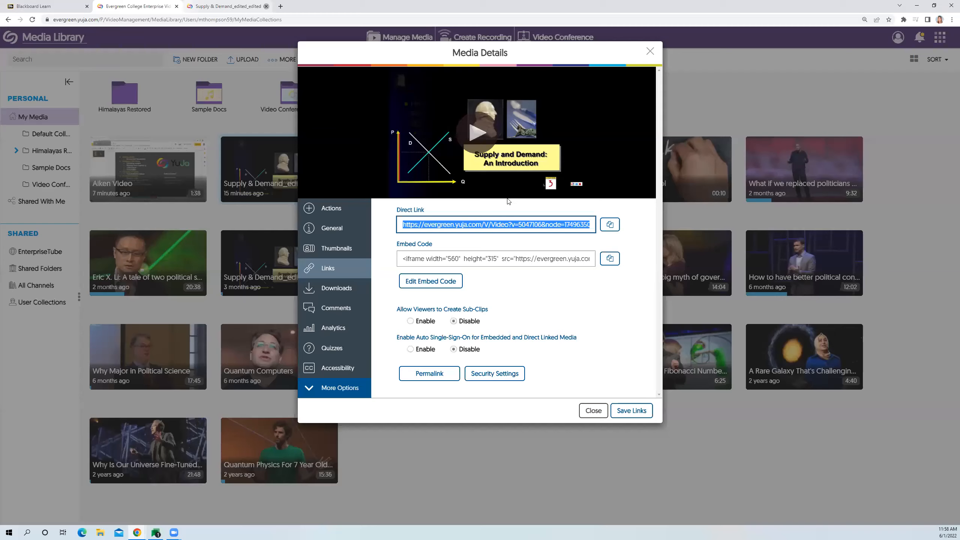
- Close the video player, the Media Details dialog and the standalone Media Library tab to return to Blackboard
left_click(266, 6)
left_click(444, 238)
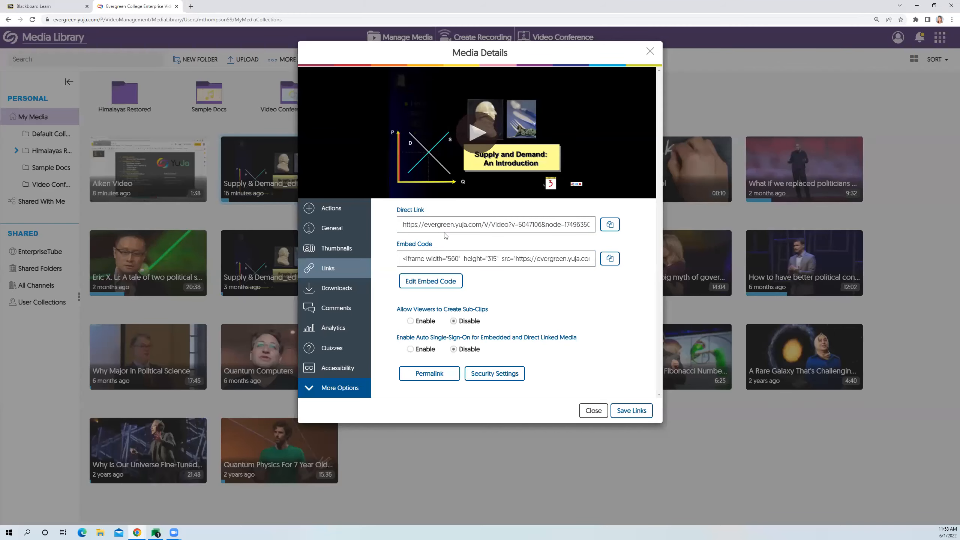
left_click(444, 226)
left_click(593, 410)
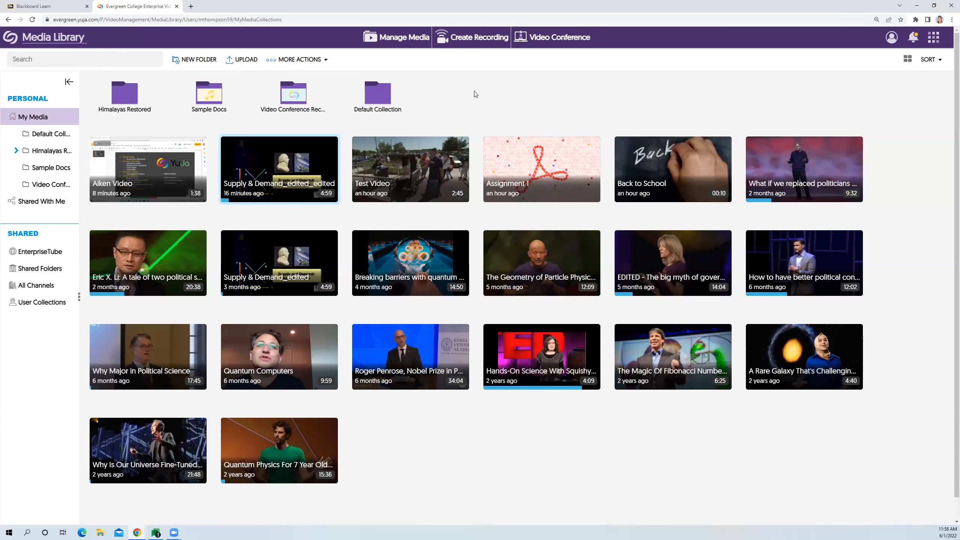
left_click(176, 7)
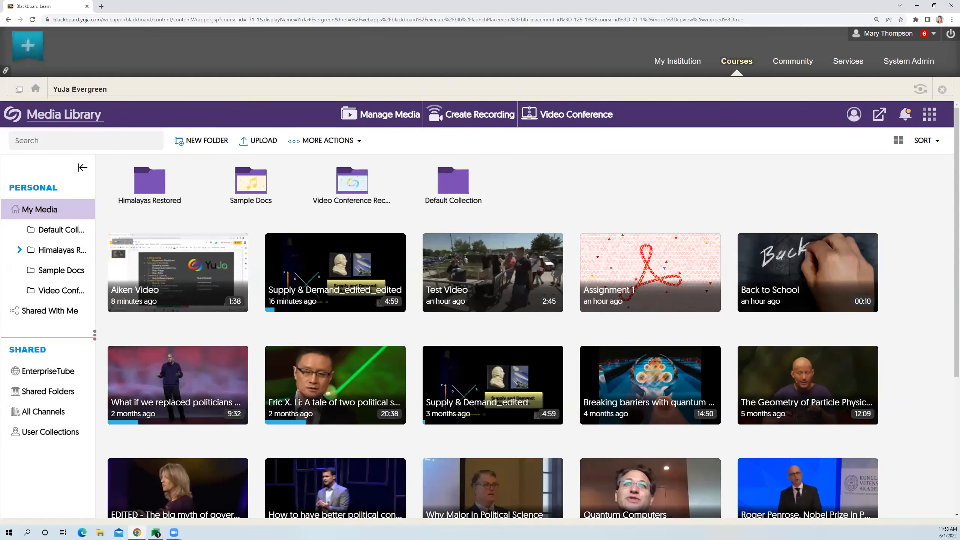
- Return to the course, open its Content area and start adding media with YuJa Media Chooser CIM (MATC)
left_click(35, 91)
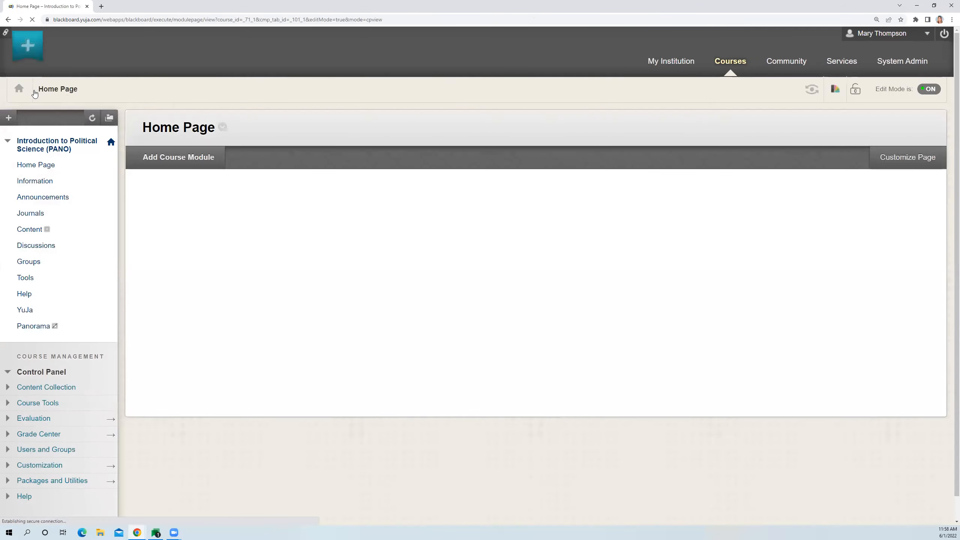
left_click(27, 231)
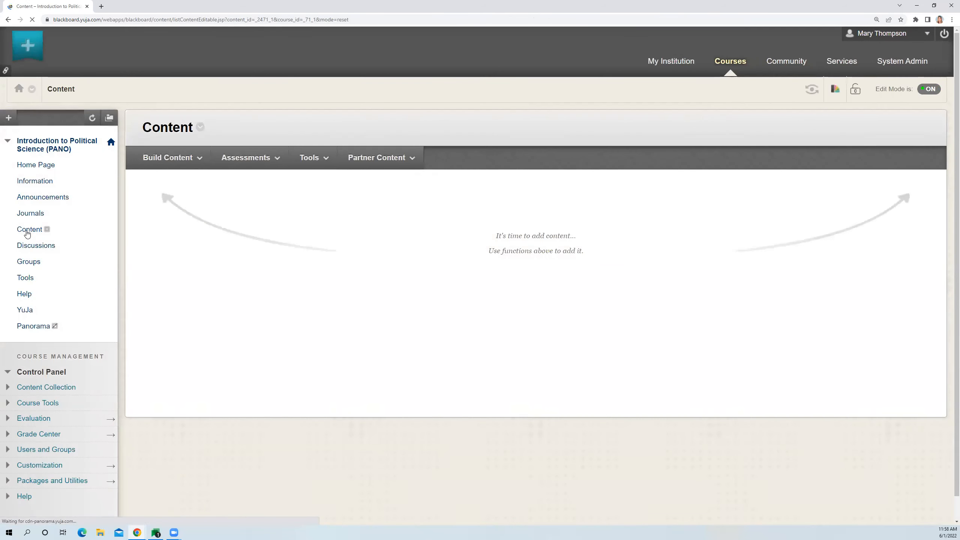
left_click(197, 160)
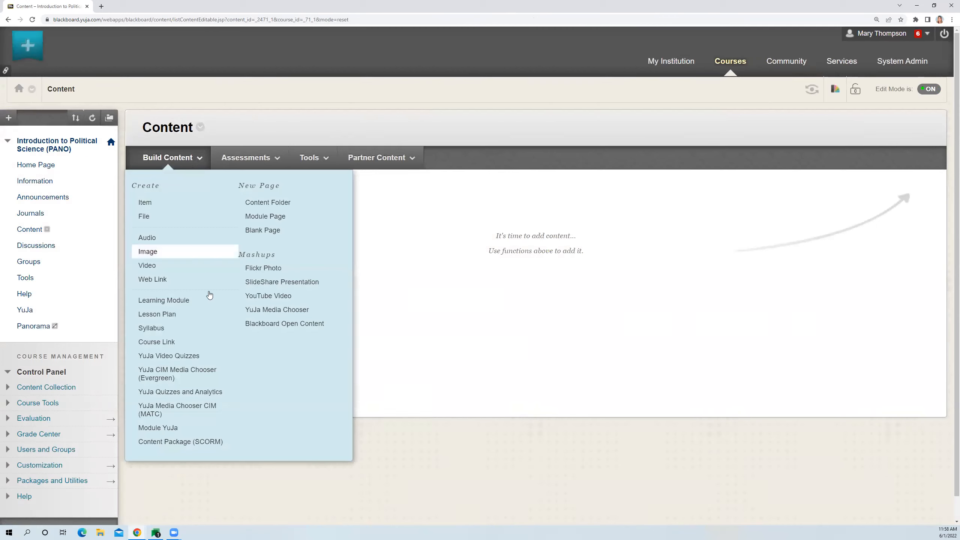
left_click(205, 407)
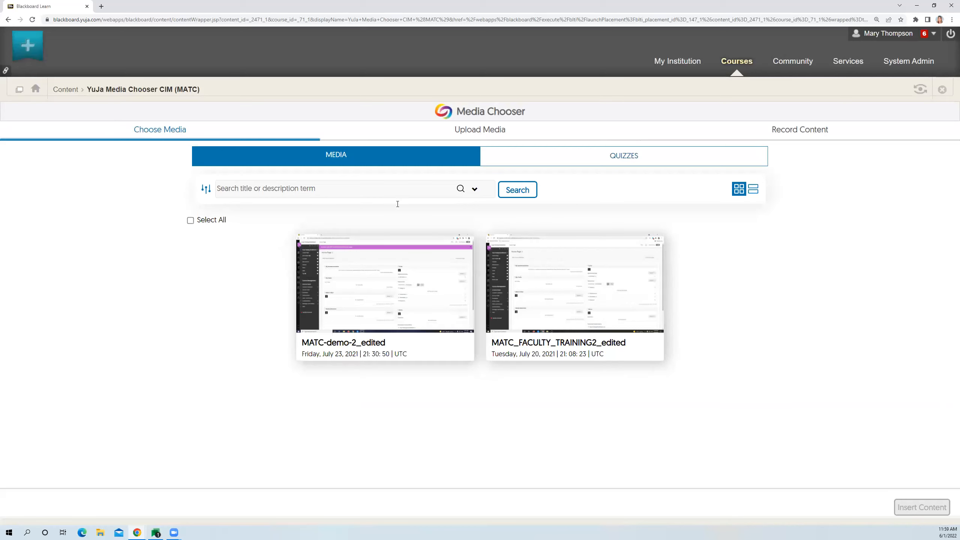
- Examine the Media Chooser's quiz list, media upload options and content recording options
left_click(612, 155)
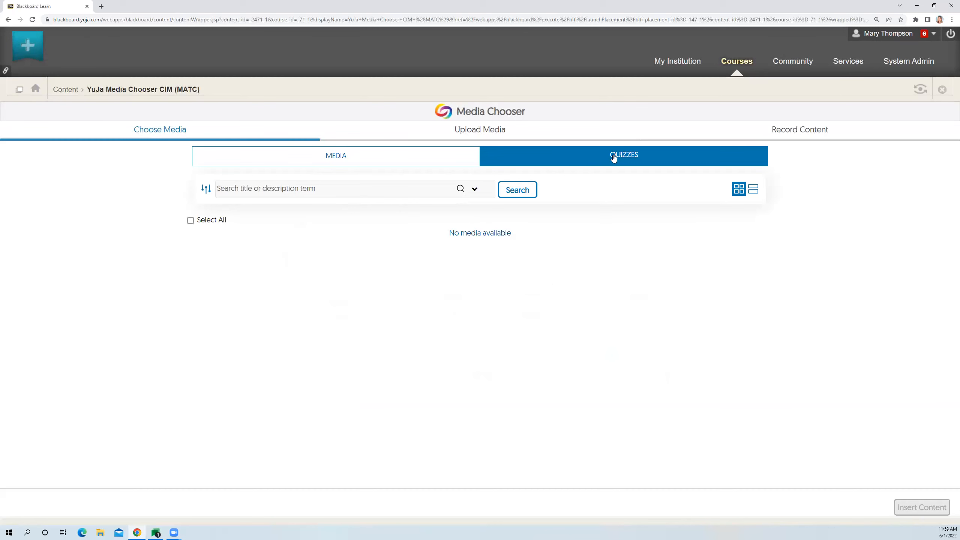
left_click(396, 164)
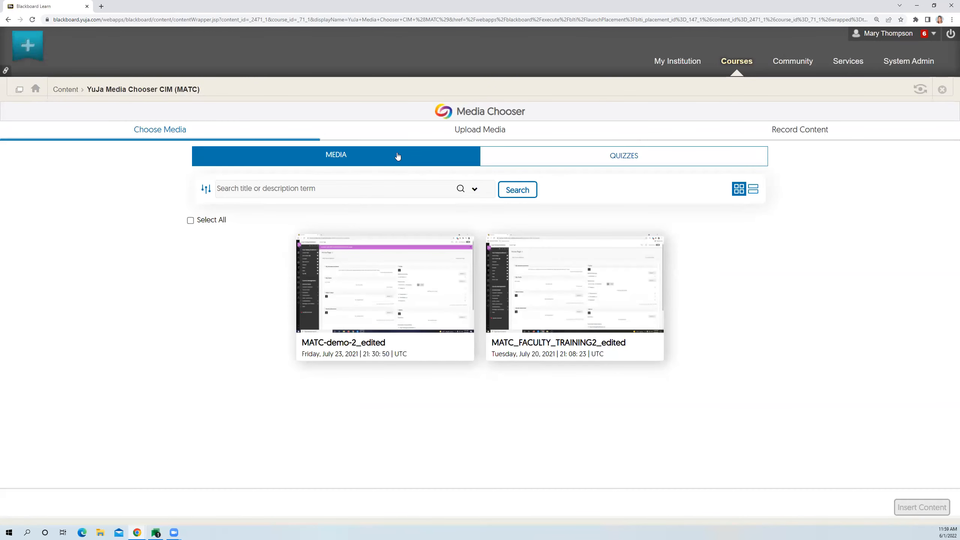
left_click(470, 131)
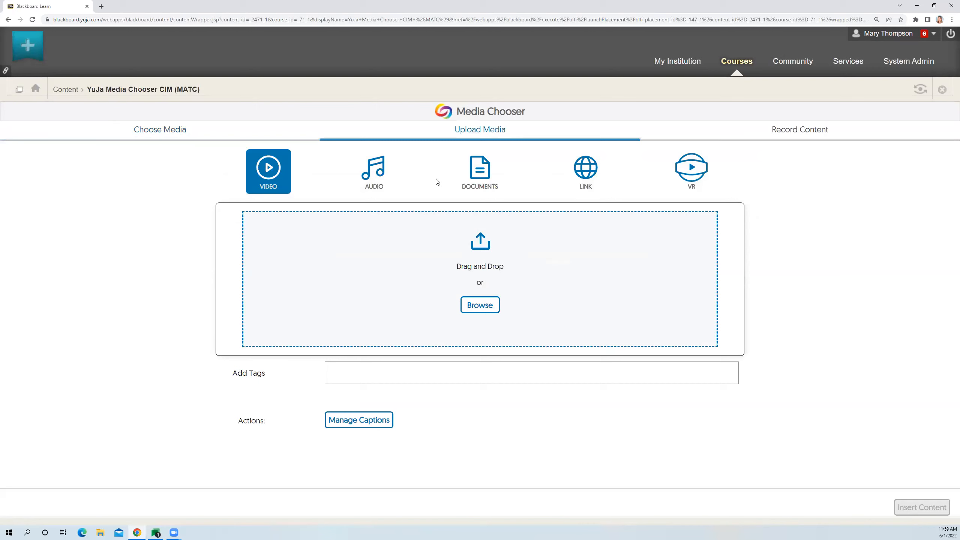
left_click(801, 133)
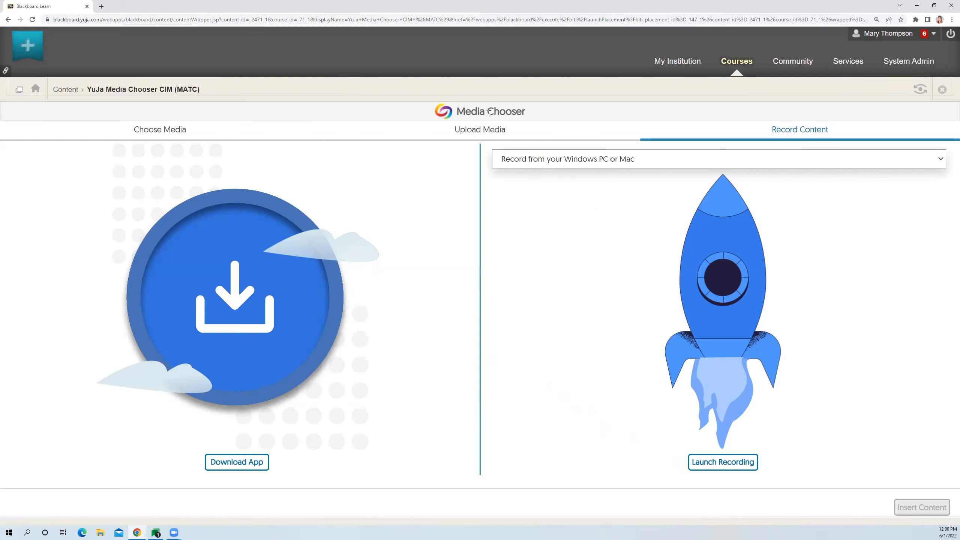
left_click(151, 132)
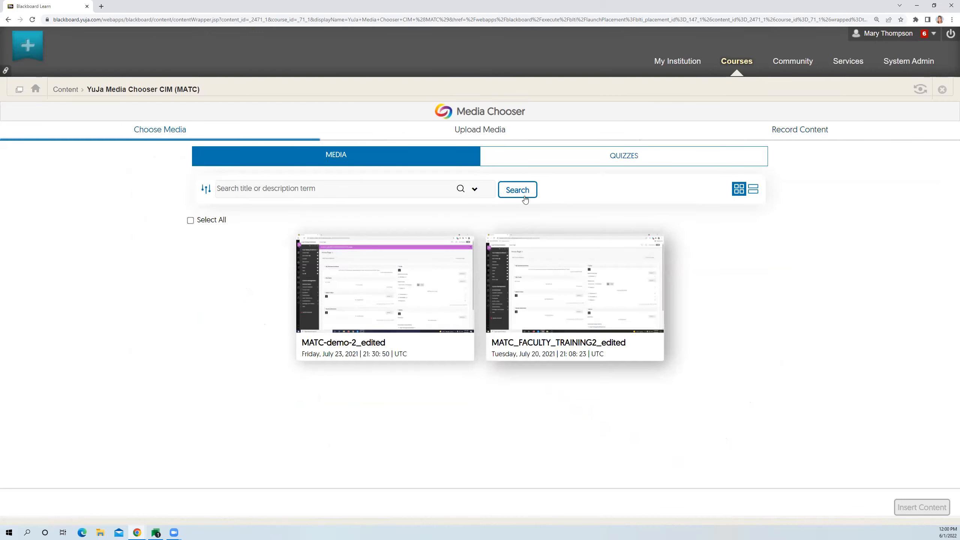
left_click(479, 129)
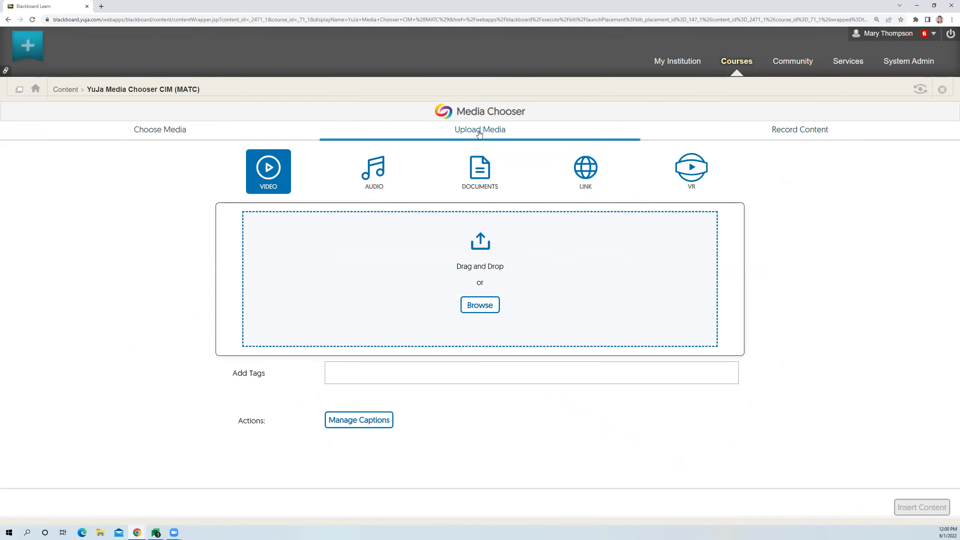
left_click(820, 132)
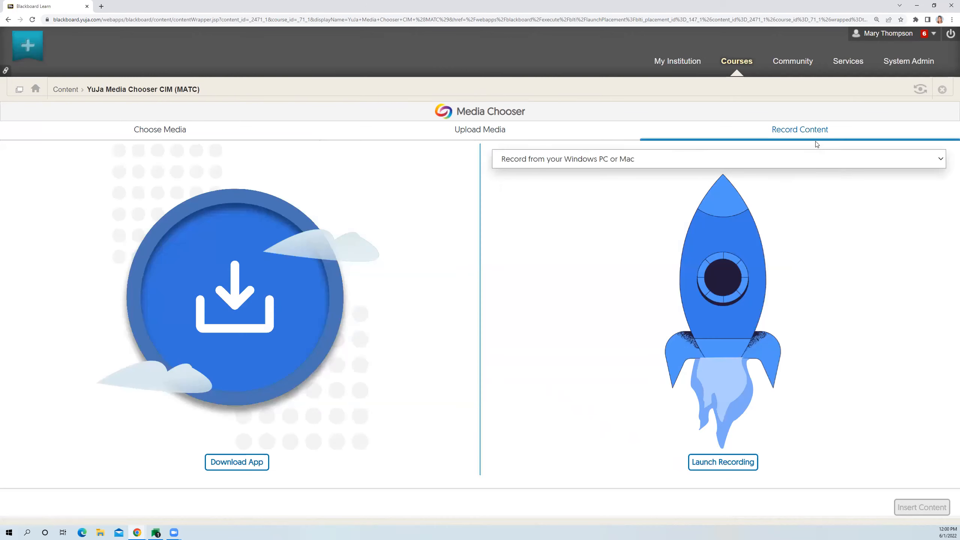
- Choose the existing video MATC-demo-2_edited and insert it into the course content
left_click(183, 132)
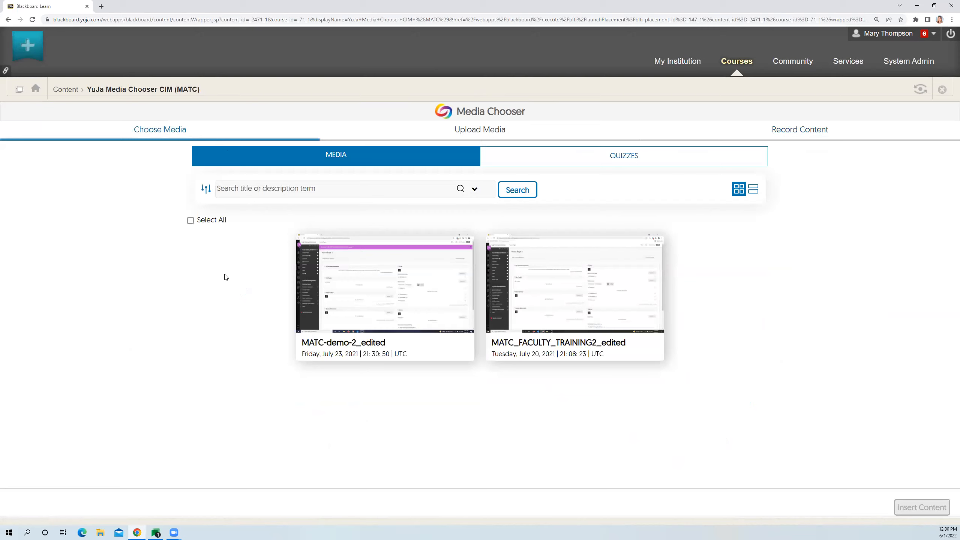
left_click(346, 272)
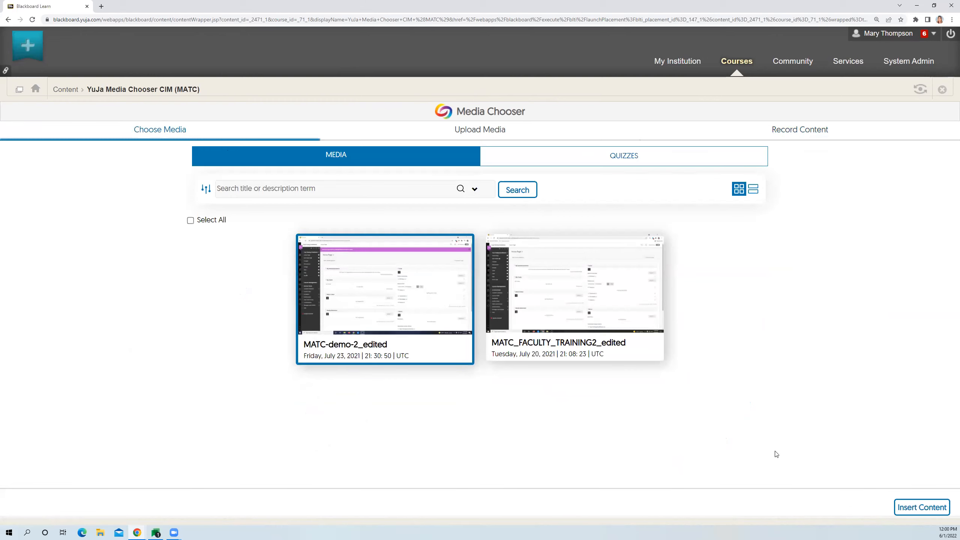
left_click(918, 514)
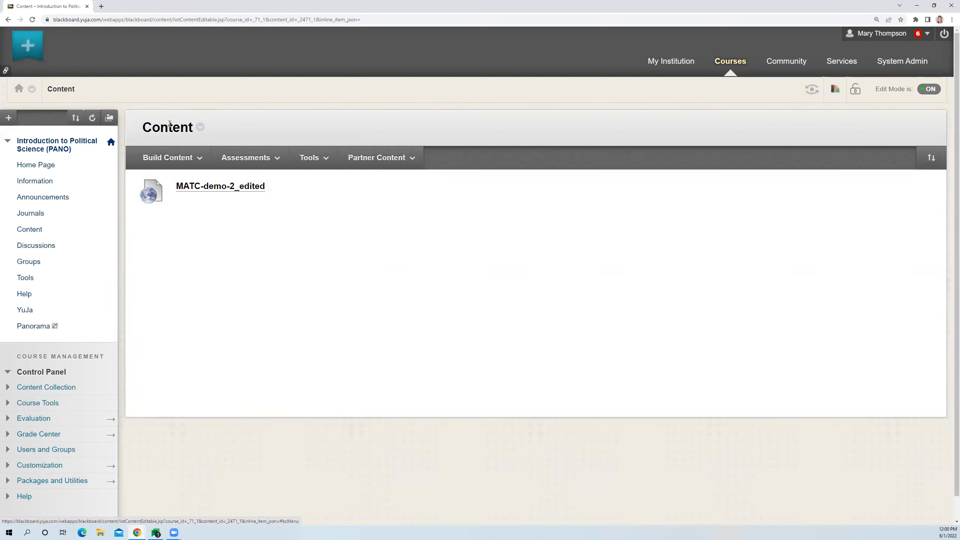
- Insert the video "Eric X. Li: A tale of two political systems" into the Content page as a YuJa Media Chooser mashup
left_click(197, 161)
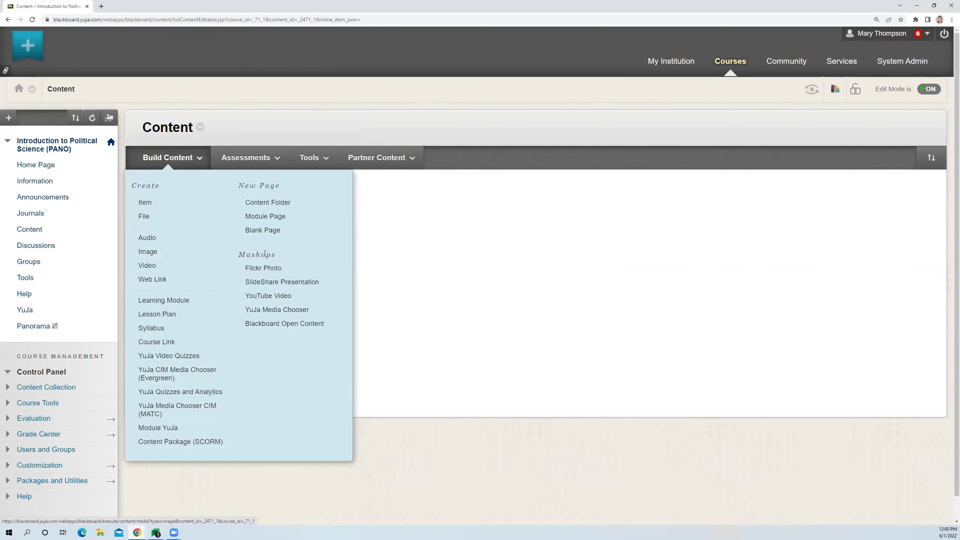
left_click(277, 310)
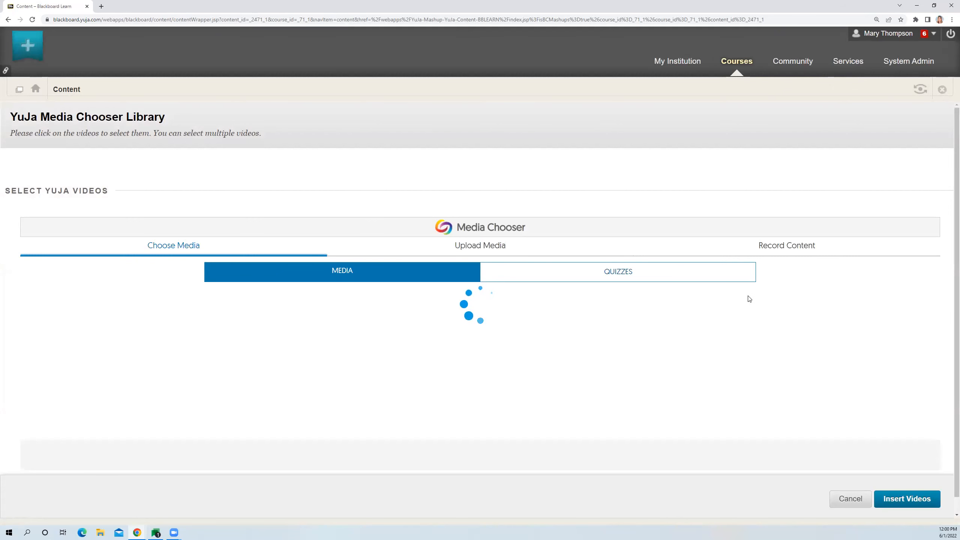
scroll(741, 299, "down", 5)
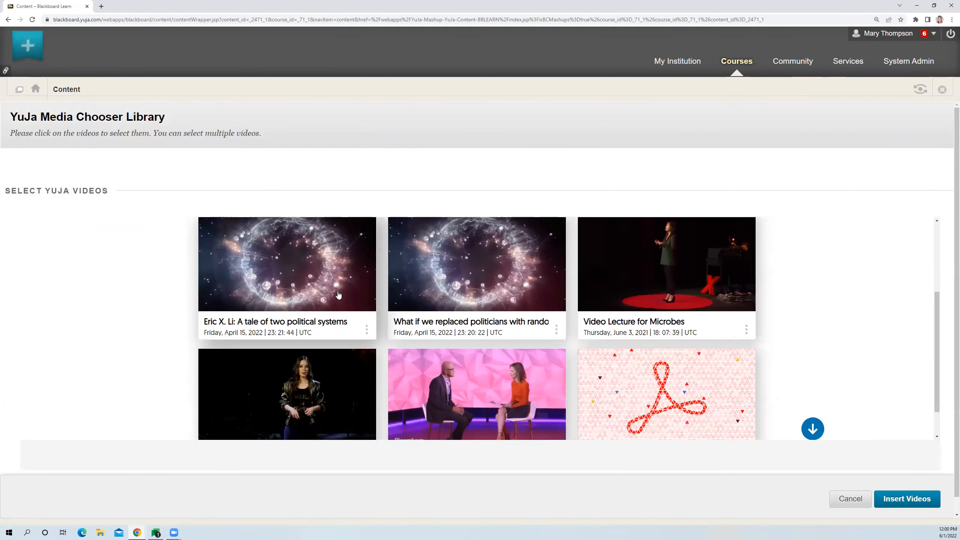
left_click(340, 260)
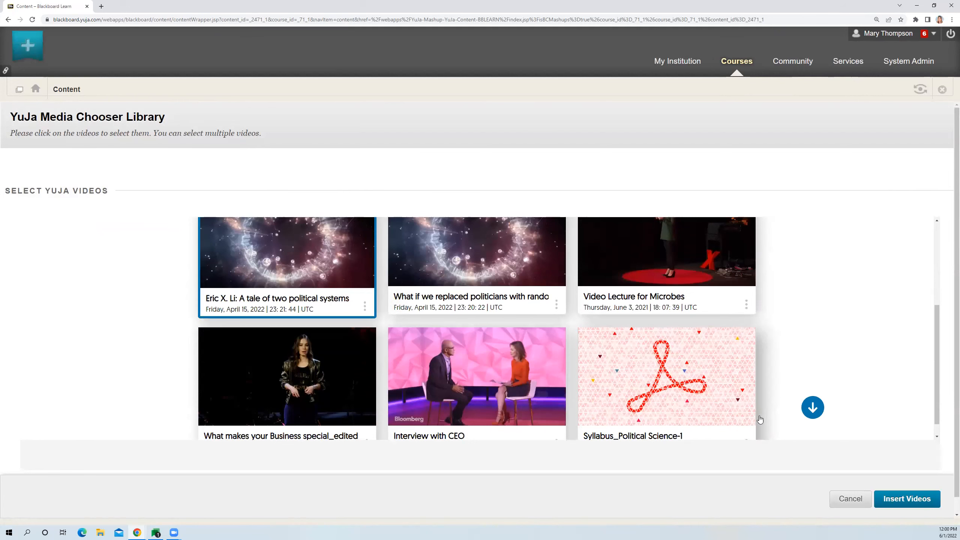
left_click(919, 504)
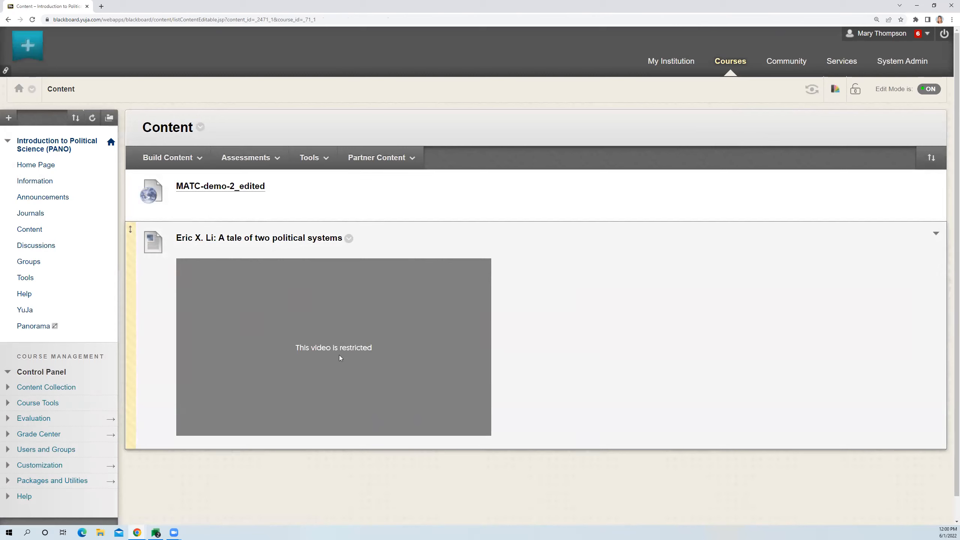
left_click(167, 157)
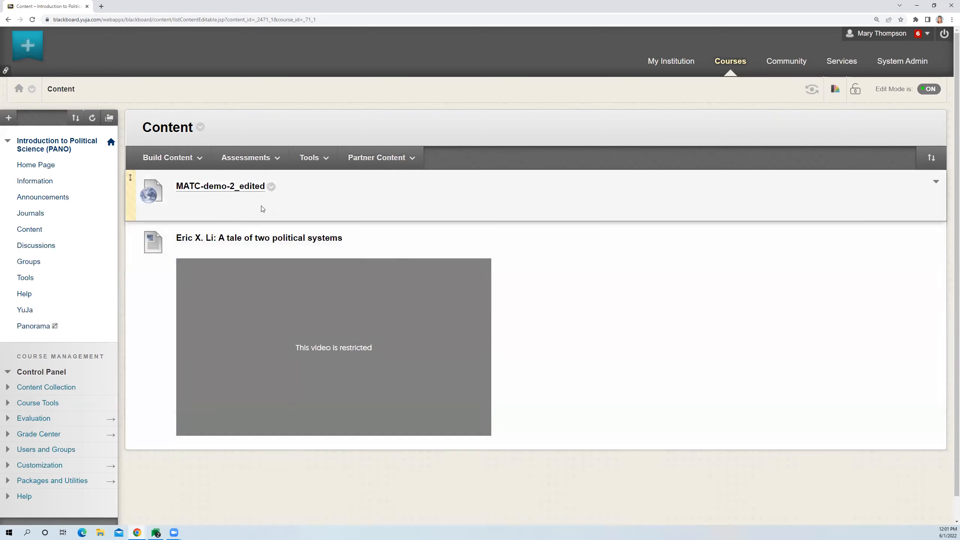
left_click(193, 165)
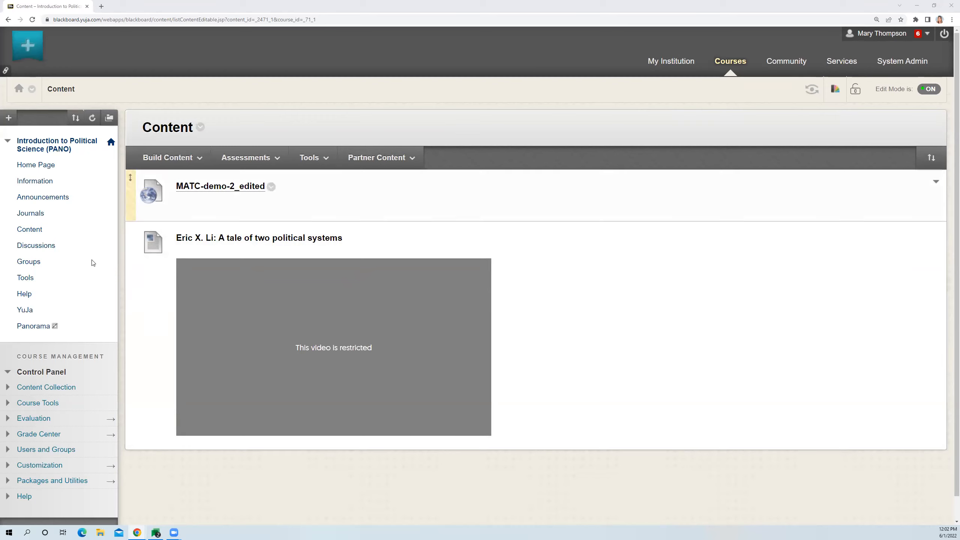
- Open the course's YuJa media library
left_click(26, 314)
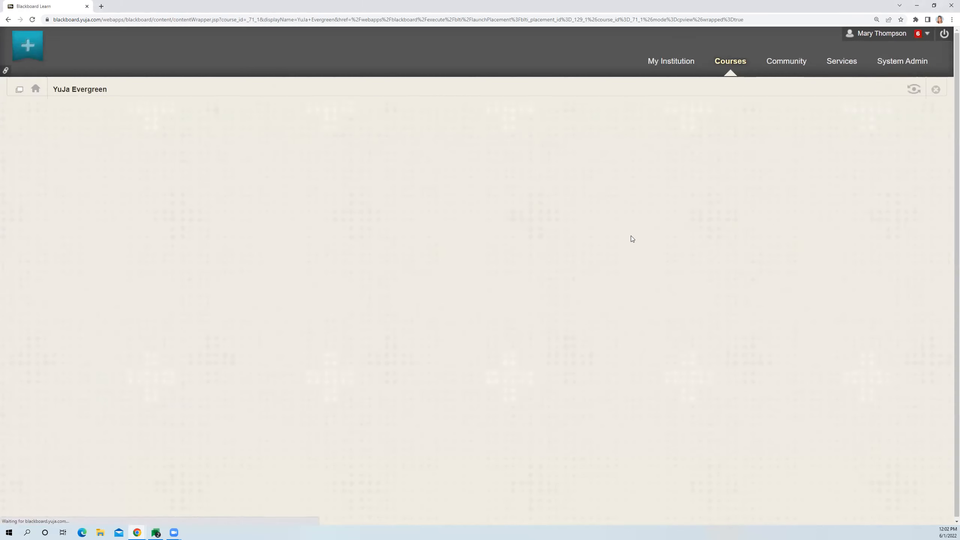
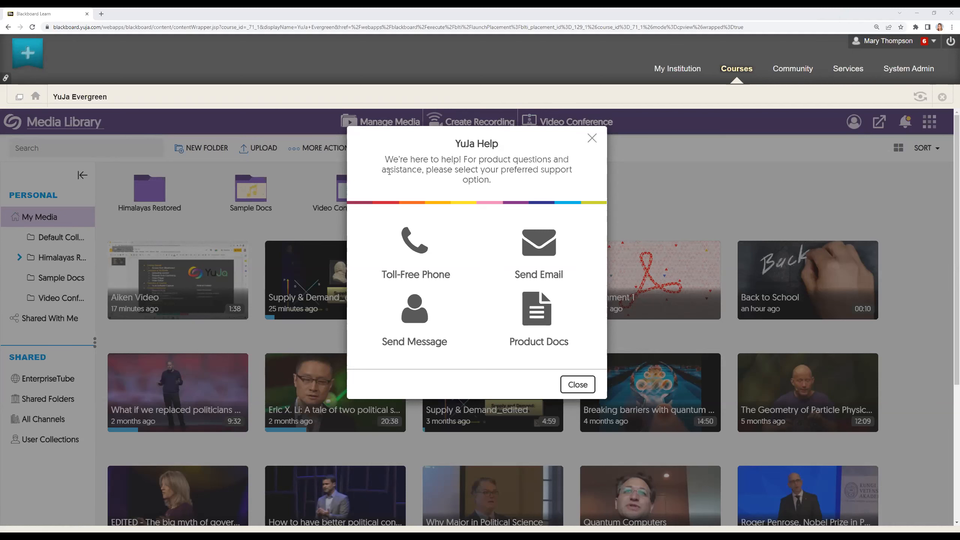
- View the YuJa product documentation through the account's support options, and return to the Media Library with the help dialog closed
left_click(858, 129)
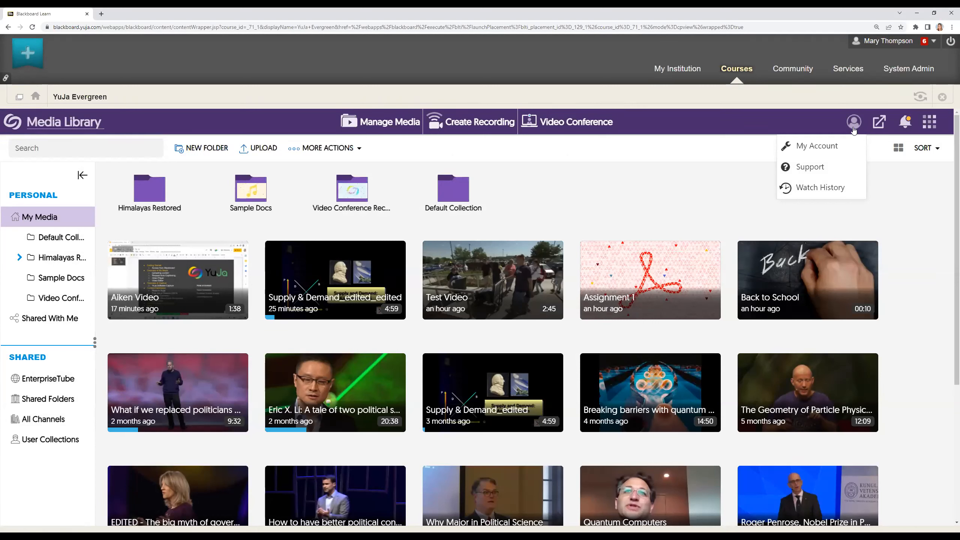
left_click(820, 171)
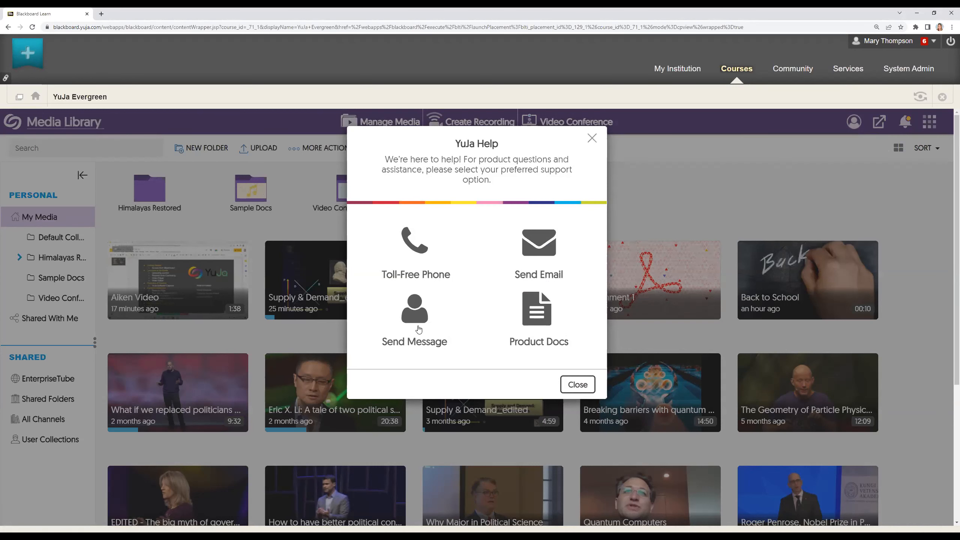
left_click(541, 316)
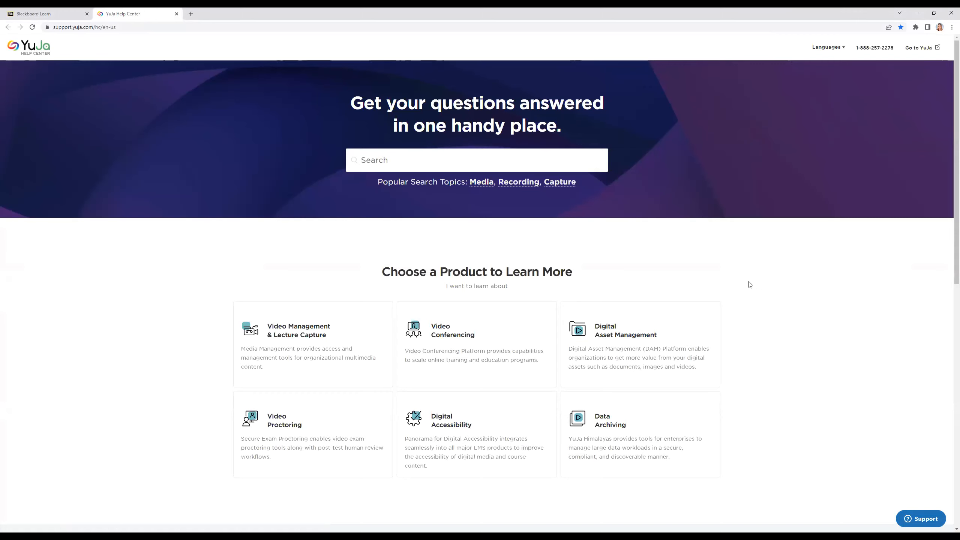
left_click(69, 18)
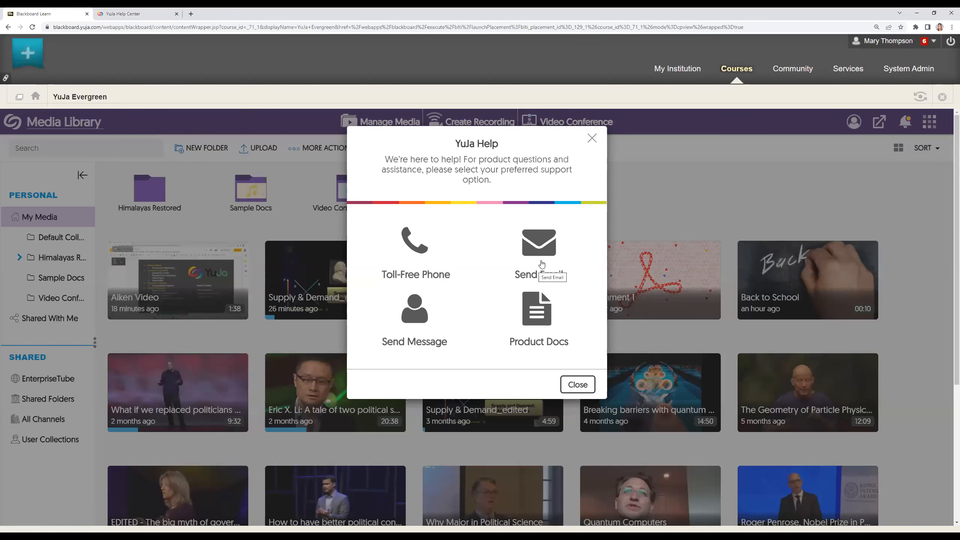
left_click(590, 139)
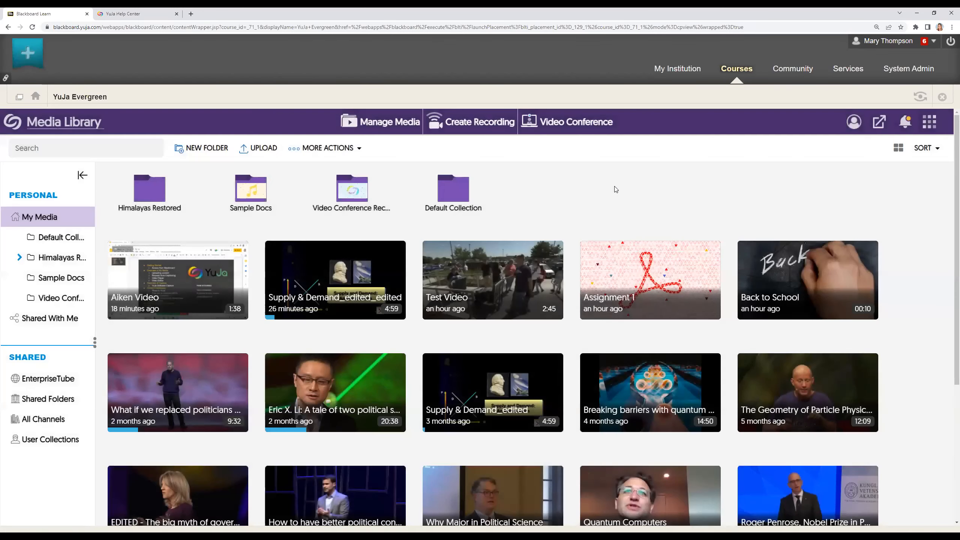